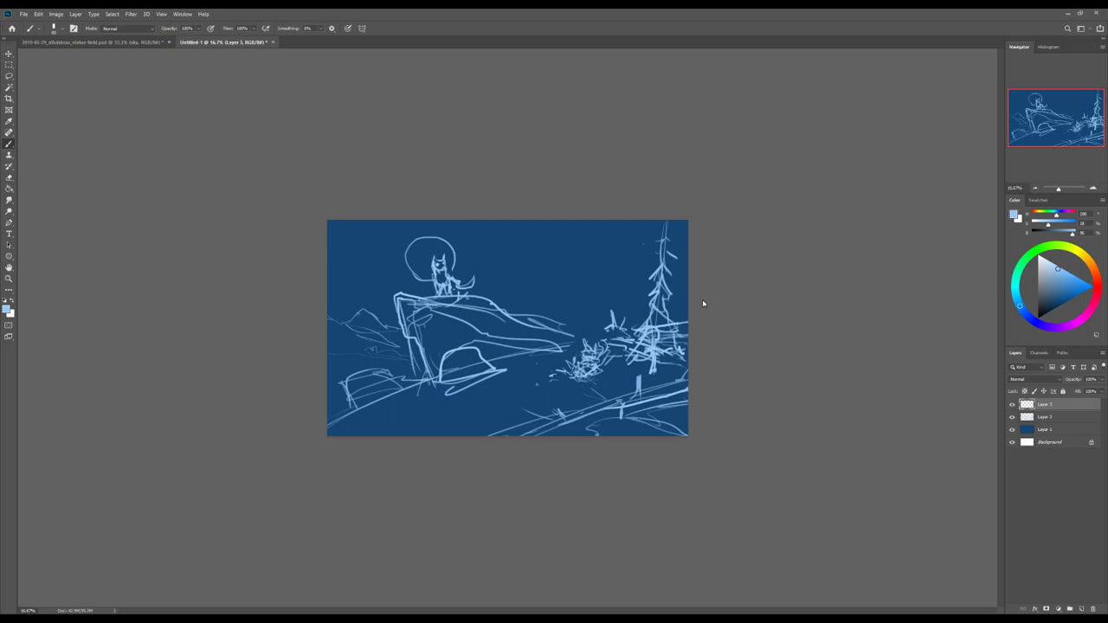
# Step: Sketch the wolf on the slanted rock and the rough scene lines in light blue
pyautogui.moveTo(338, 288); pyautogui.dragTo(414, 298)
pyautogui.moveTo(559, 310); pyautogui.dragTo(617, 313)
pyautogui.moveTo(567, 334); pyautogui.dragTo(601, 345)
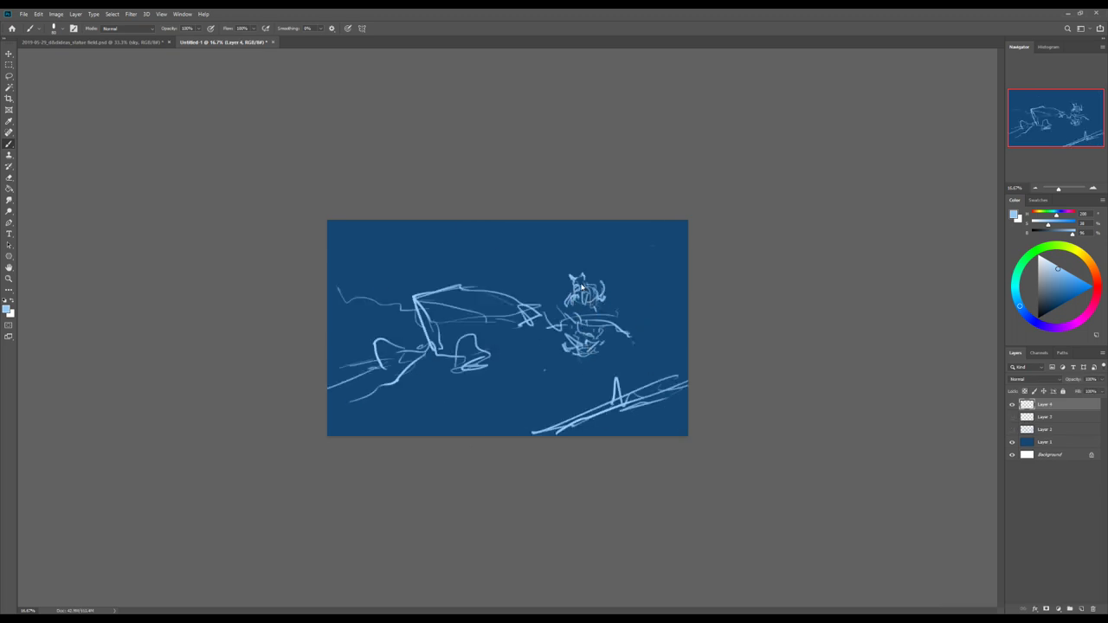
pyautogui.moveTo(582, 286); pyautogui.dragTo(598, 351)
pyautogui.moveTo(416, 294); pyautogui.dragTo(520, 363)
pyautogui.moveTo(606, 327); pyautogui.dragTo(689, 332)
pyautogui.moveTo(438, 253); pyautogui.dragTo(451, 295)
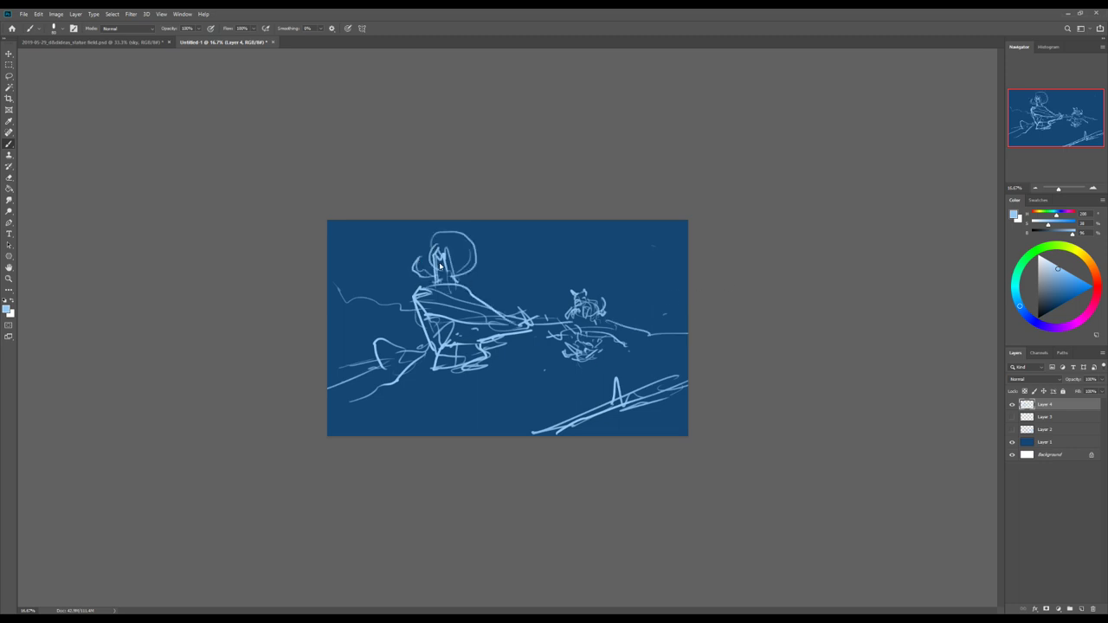
# Step: Mirror-check the sketch, then add strokes around the small figures and a tall spike near the left rocks
pyautogui.press('h')
pyautogui.press('h')
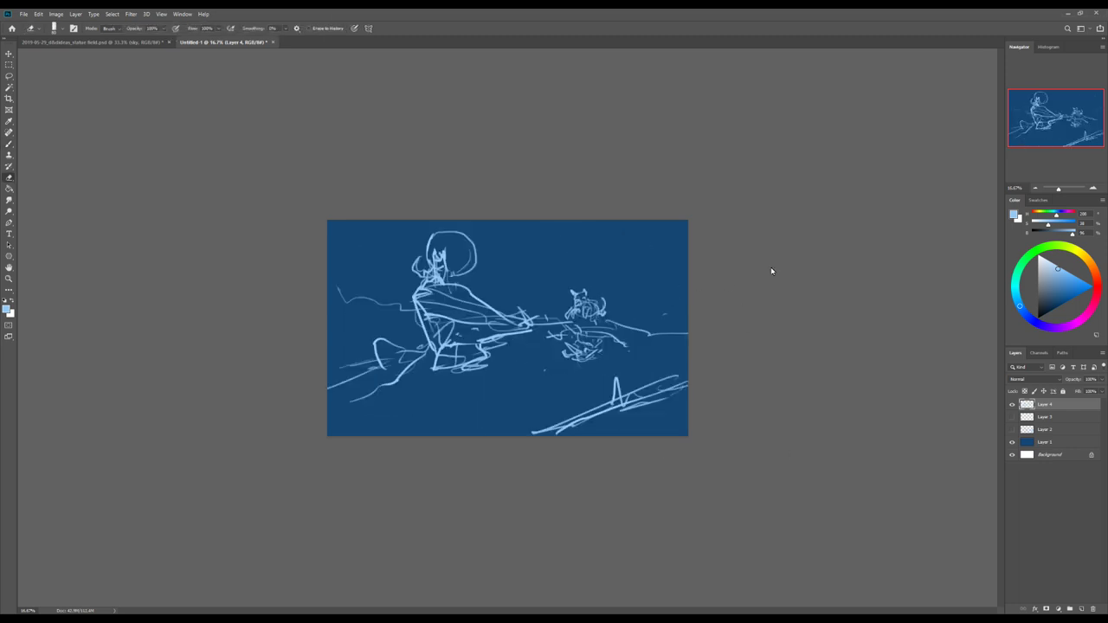
pyautogui.press('h')
pyautogui.press('b')
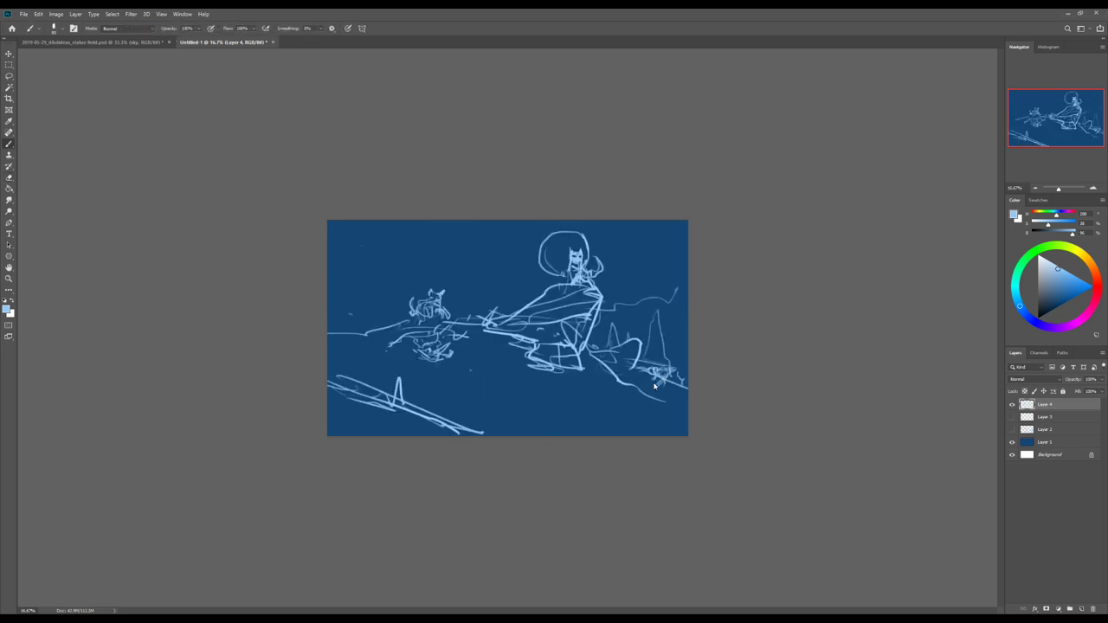
pyautogui.press('h')
pyautogui.moveTo(626, 292); pyautogui.dragTo(558, 353)
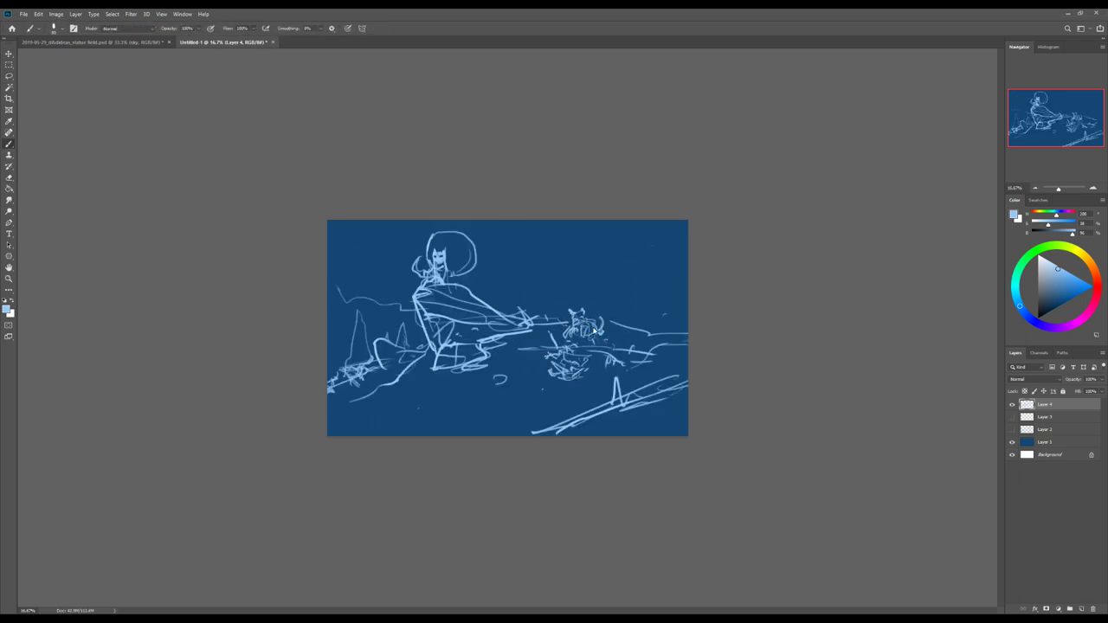
pyautogui.moveTo(355, 351); pyautogui.dragTo(367, 343)
# Step: Sketch tall pine trunks on the right, erasing and mirror-checking the composition
pyautogui.press('e')
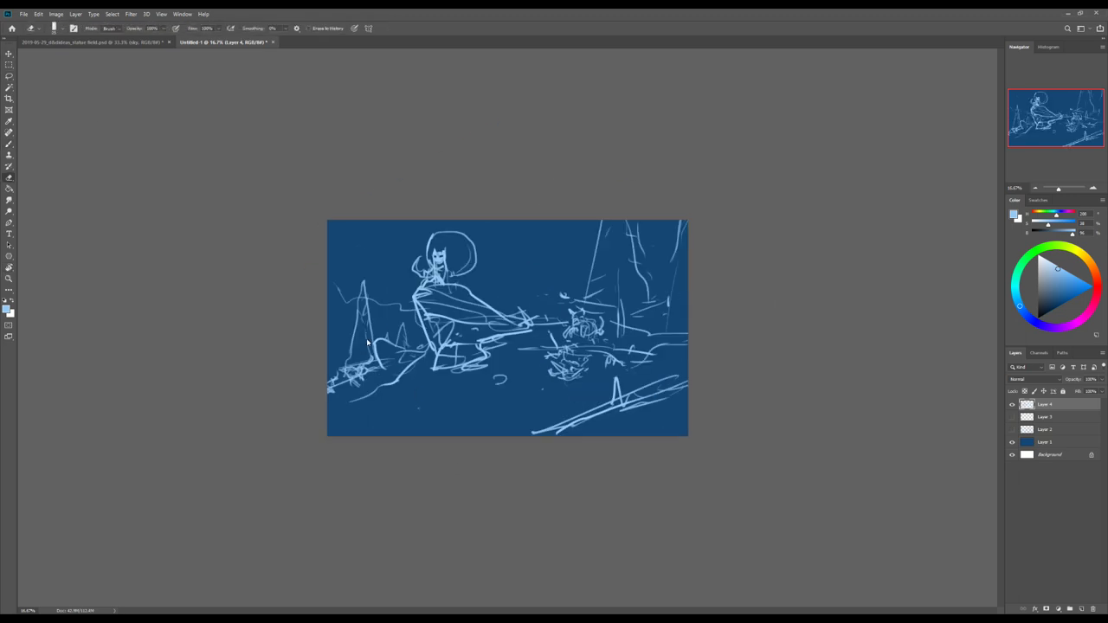
pyautogui.moveTo(603, 223); pyautogui.dragTo(627, 331)
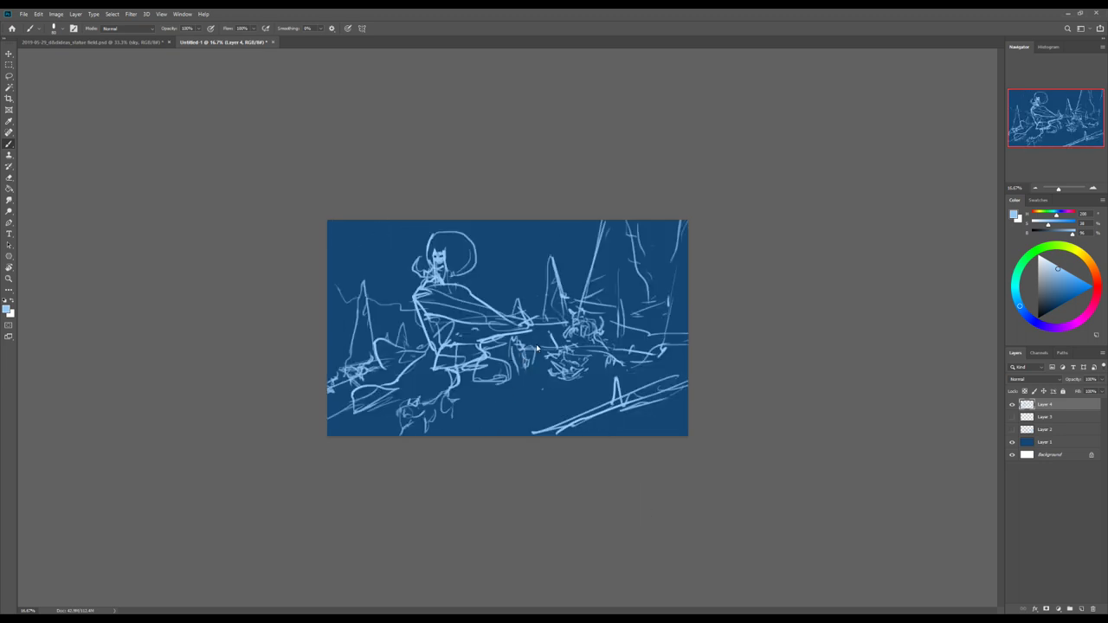
pyautogui.press('e')
pyautogui.press('h')
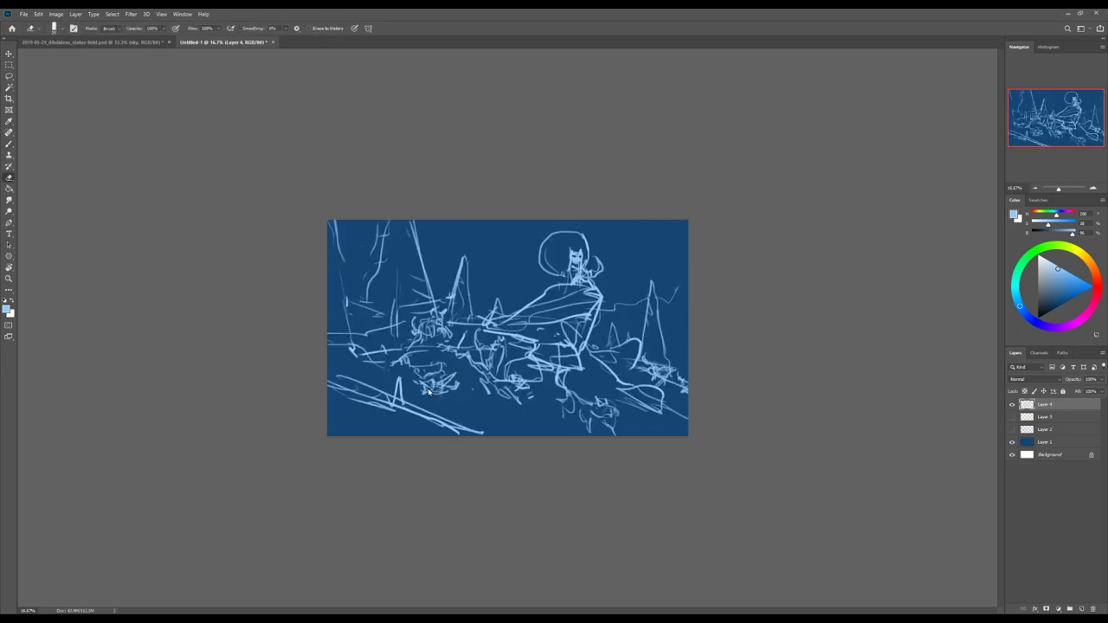
pyautogui.press('h')
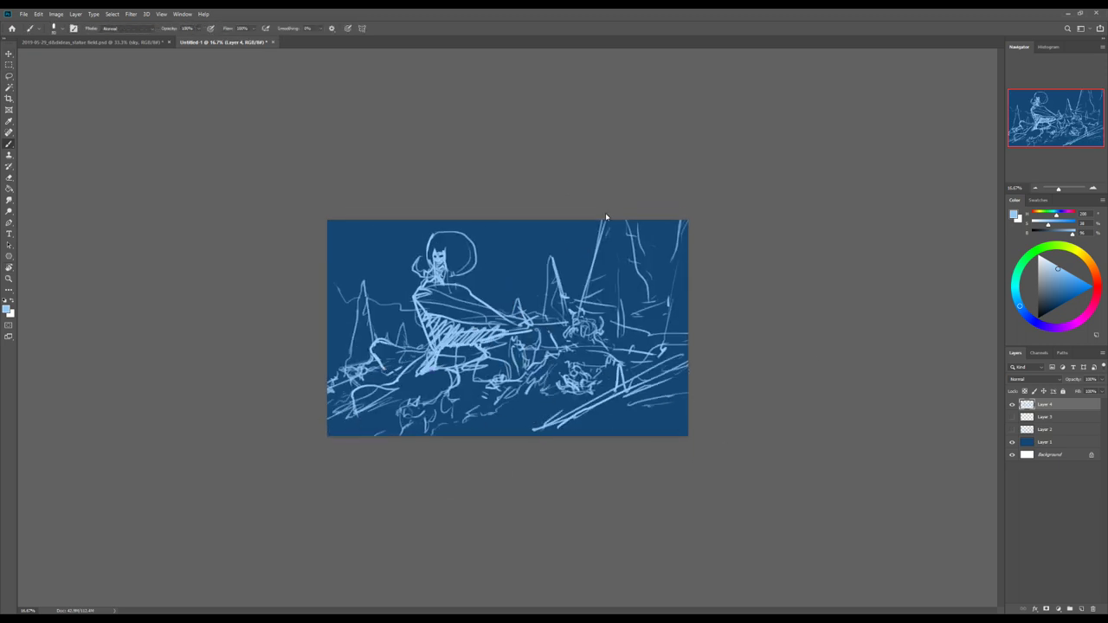
pyautogui.press('h')
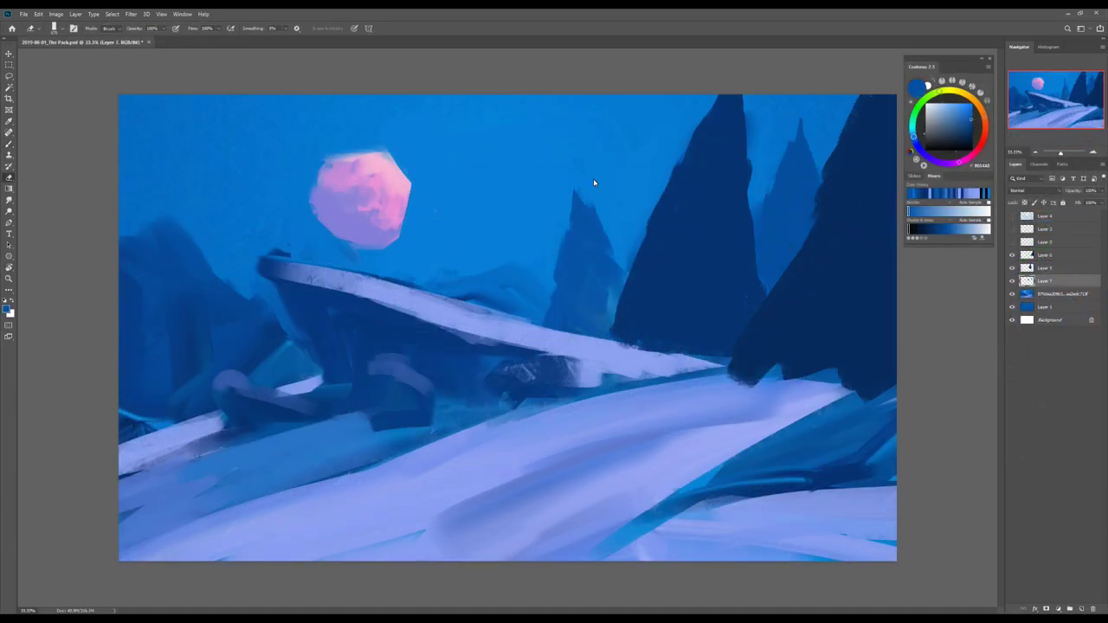
# Step: Shape the rocks below the cliff with lighter snow tops and darker shadows
pyautogui.press('h')
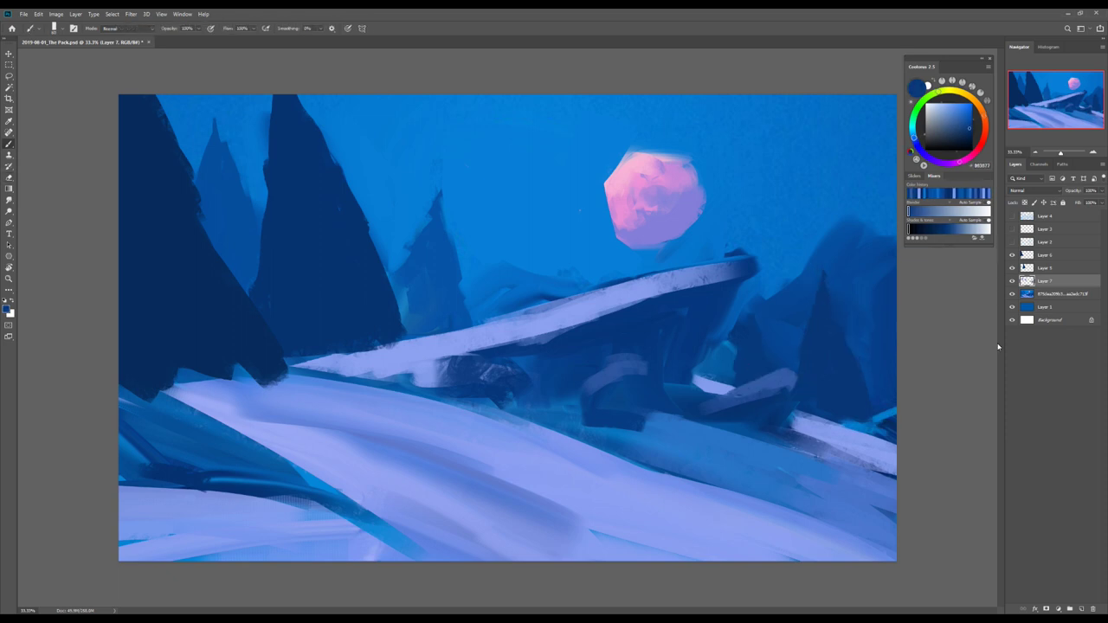
pyautogui.moveTo(598, 401); pyautogui.dragTo(624, 368)
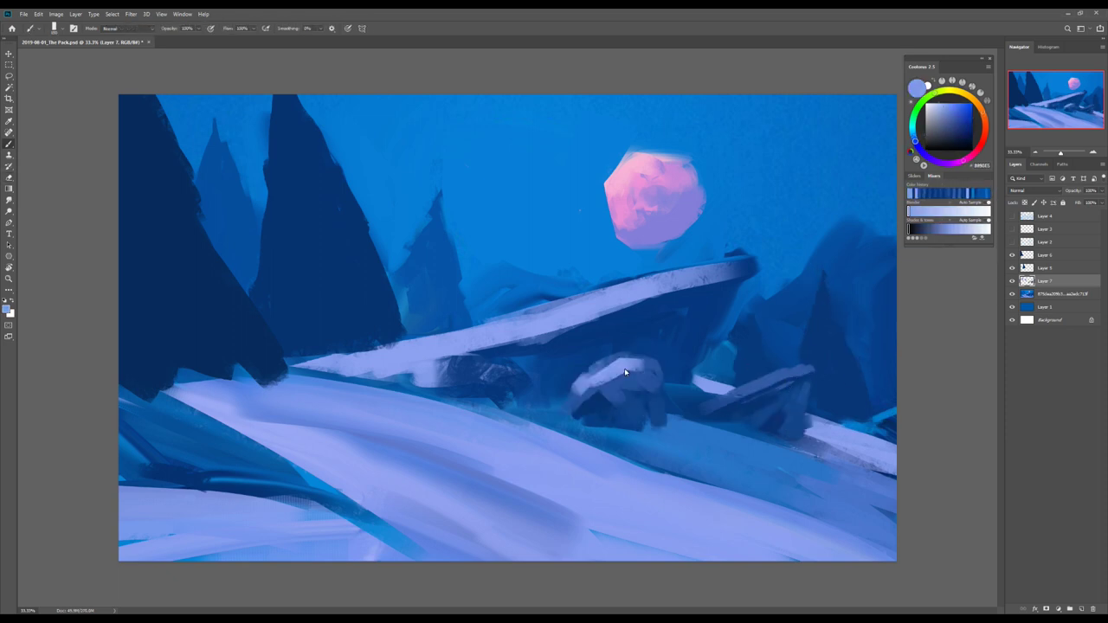
pyautogui.press('h')
pyautogui.moveTo(503, 386); pyautogui.dragTo(562, 351)
pyautogui.moveTo(433, 345); pyautogui.dragTo(501, 329)
pyautogui.moveTo(541, 396); pyautogui.dragTo(579, 359)
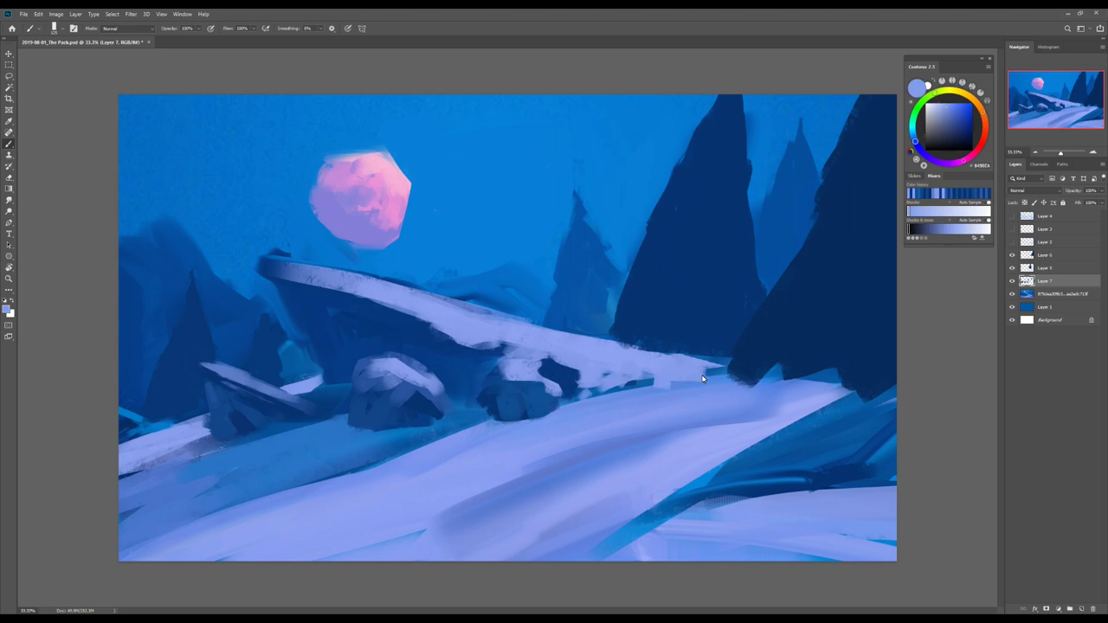
# Step: Lighten the lower-left snow slope and rock area with light strokes
pyautogui.moveTo(398, 468); pyautogui.dragTo(481, 419)
pyautogui.moveTo(398, 511)
pyautogui.mouseDown()
pyautogui.moveTo(209, 448)
pyautogui.moveTo(355, 468)
pyautogui.mouseUp()
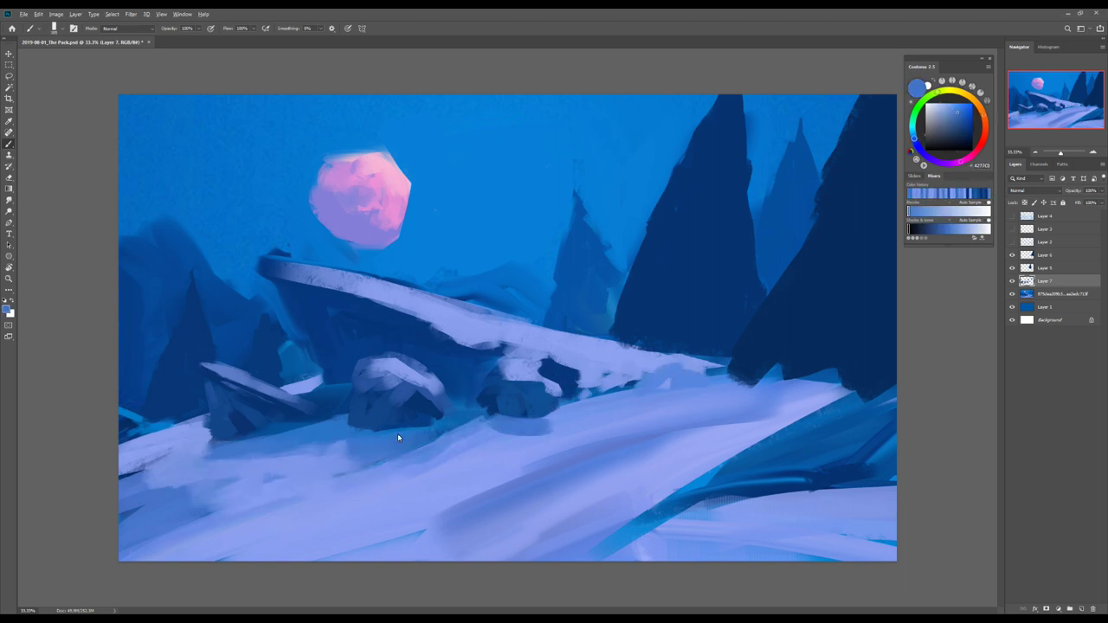
pyautogui.moveTo(528, 425); pyautogui.dragTo(619, 391)
pyautogui.press('h')
# Step: Add snow highlights to the right mountain and paint the cliff ridge in light lavender
pyautogui.moveTo(861, 221); pyautogui.dragTo(810, 294)
pyautogui.moveTo(767, 260); pyautogui.dragTo(736, 325)
pyautogui.moveTo(562, 303)
pyautogui.mouseDown()
pyautogui.moveTo(766, 259)
pyautogui.moveTo(623, 304)
pyautogui.mouseUp()
pyautogui.keyDown('alt'); pyautogui.click(606, 314); pyautogui.keyUp('alt')
pyautogui.moveTo(480, 329); pyautogui.dragTo(596, 293)
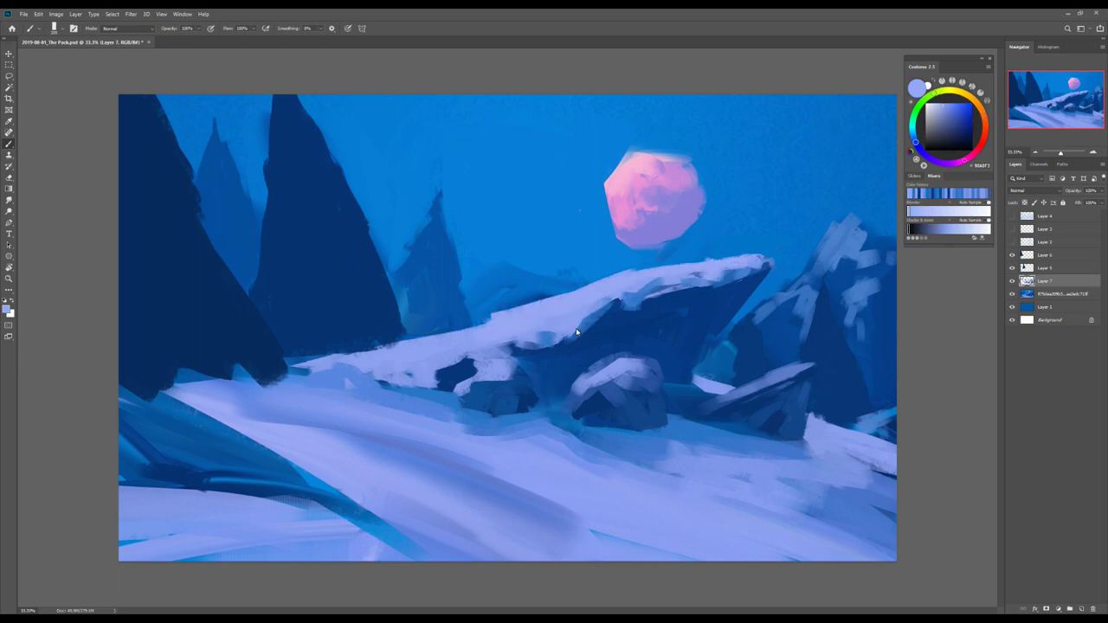
pyautogui.moveTo(577, 332); pyautogui.dragTo(494, 433)
# Step: Paint light snow around the central rocks and touch up the right peak in medium blue
pyautogui.press('h')
pyautogui.moveTo(450, 303); pyautogui.dragTo(390, 364)
pyautogui.moveTo(507, 363); pyautogui.dragTo(407, 428)
pyautogui.press('h')
pyautogui.keyDown('alt'); pyautogui.click(857, 234); pyautogui.keyUp('alt')
pyautogui.moveTo(842, 221); pyautogui.dragTo(814, 270)
# Step: Lasso a freehand area in the upper left and copy it to a new layer
pyautogui.press('l')
pyautogui.moveTo(482, 296); pyautogui.dragTo(479, 74)
pyautogui.hotkey('ctrl', 'j')
pyautogui.press('b')
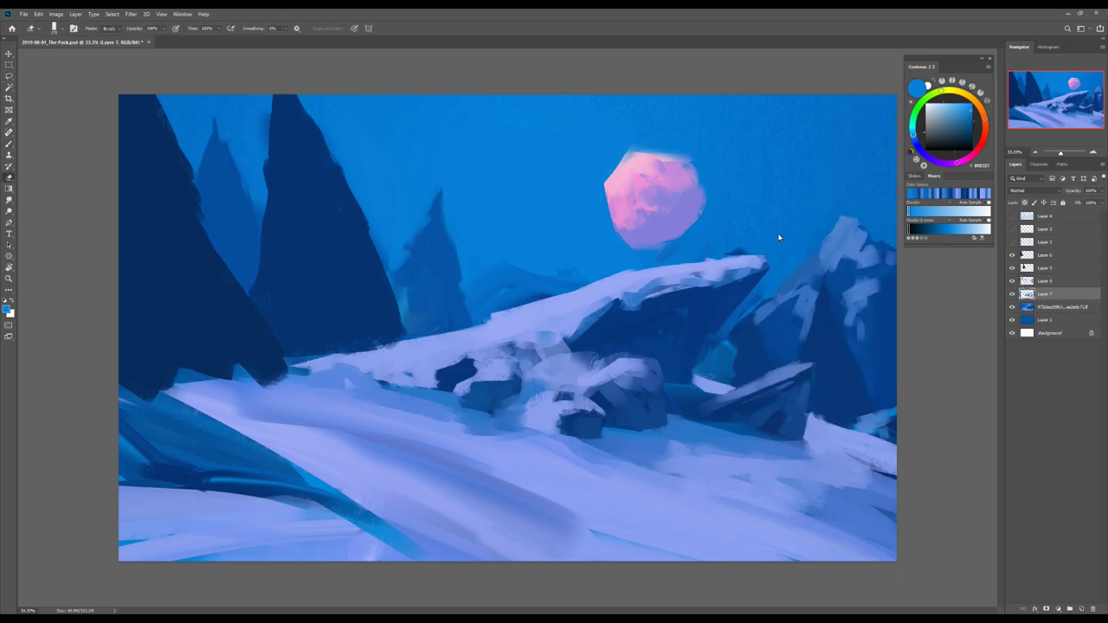
pyautogui.hotkey('alt', '[')
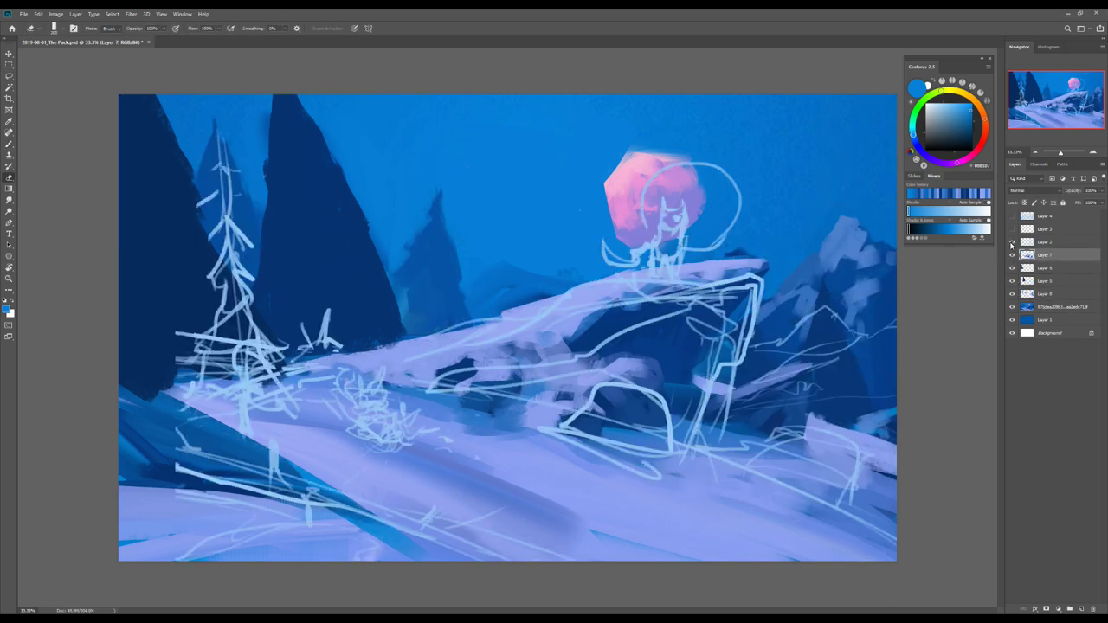
pyautogui.press('b')
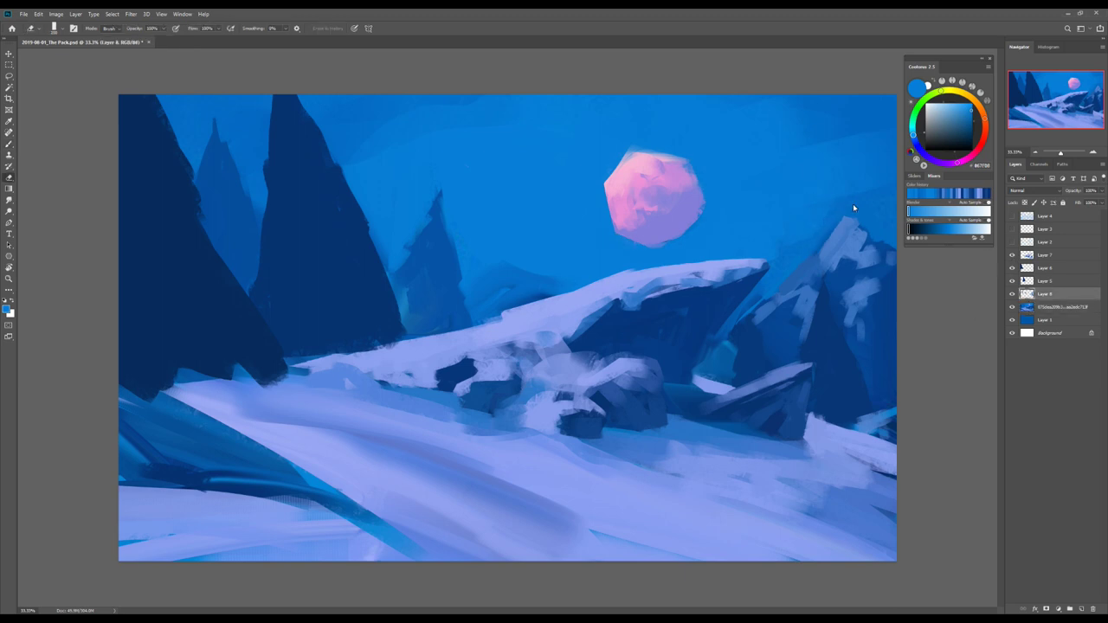
# Step: On Layer 8, shape the left mountain and its rock face
pyautogui.press('h')
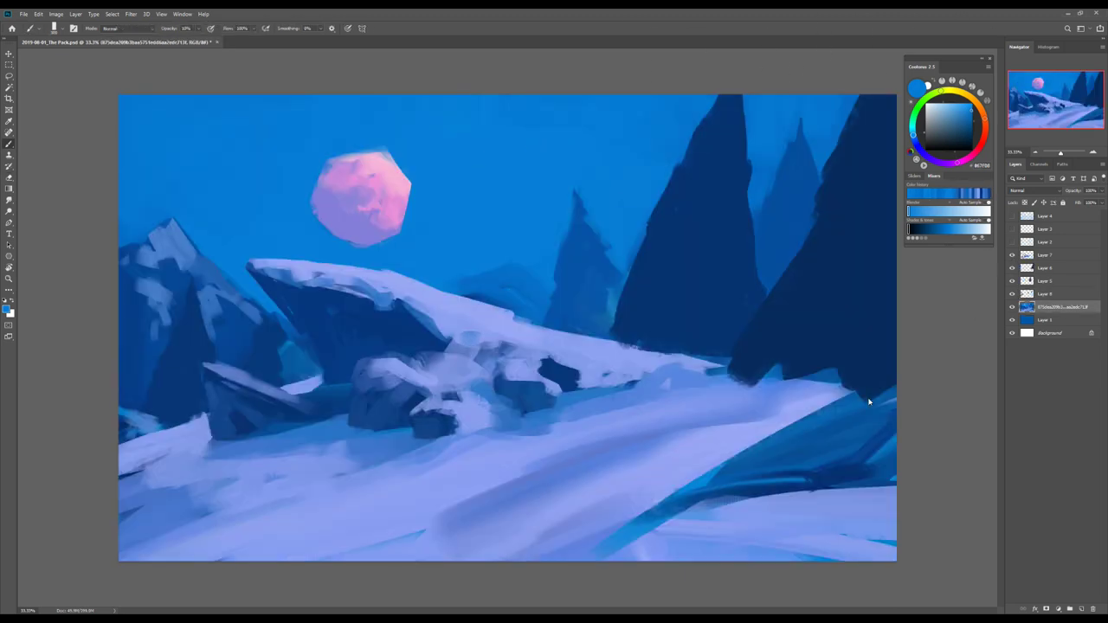
pyautogui.press('b')
pyautogui.hotkey('alt', ']')
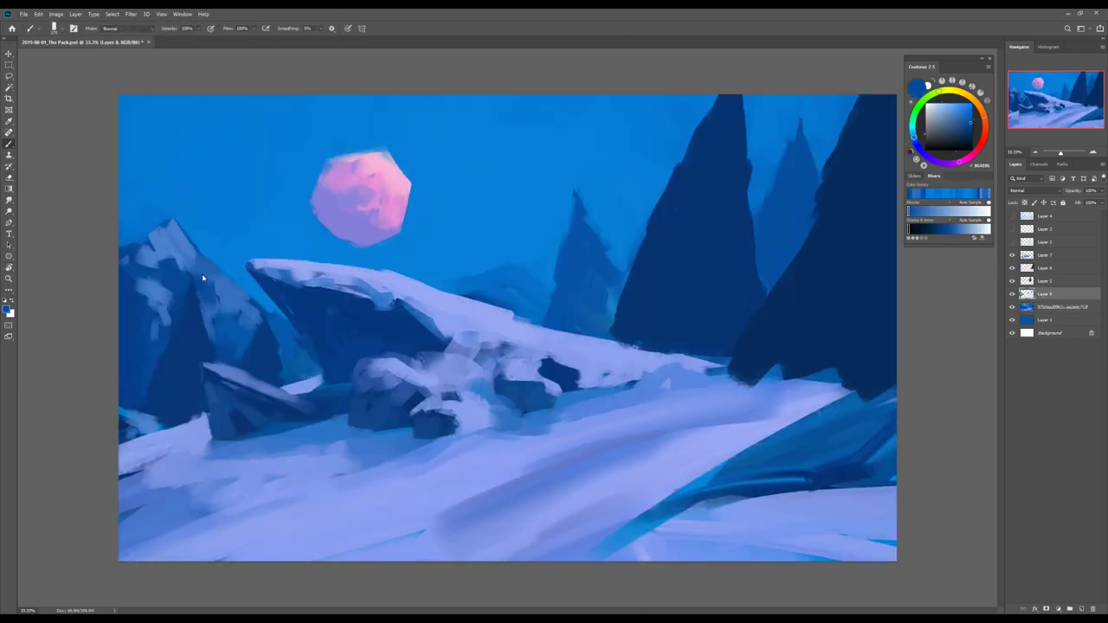
pyautogui.moveTo(151, 264); pyautogui.dragTo(138, 337)
pyautogui.moveTo(130, 295); pyautogui.dragTo(148, 364)
pyautogui.moveTo(225, 298); pyautogui.dragTo(303, 342)
pyautogui.moveTo(264, 299); pyautogui.dragTo(320, 350)
pyautogui.moveTo(169, 260); pyautogui.dragTo(147, 290)
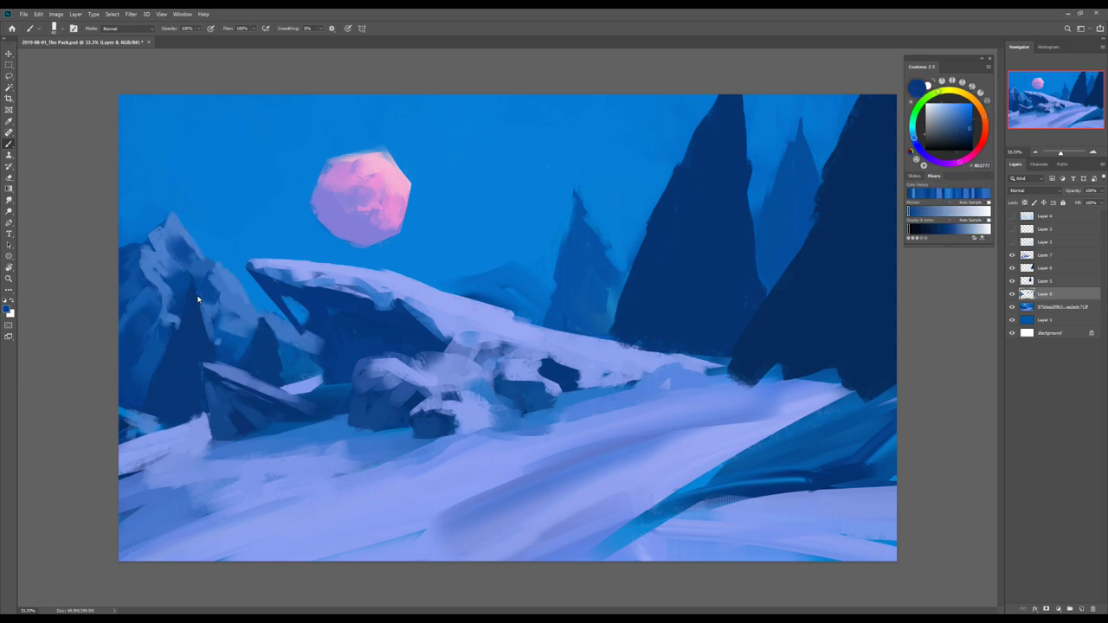
# Step: On Layer 7, darken the ridge around the rock and stroke over the rocks and snow
pyautogui.press('h')
pyautogui.click(1012, 281)
pyautogui.click(1045, 255)
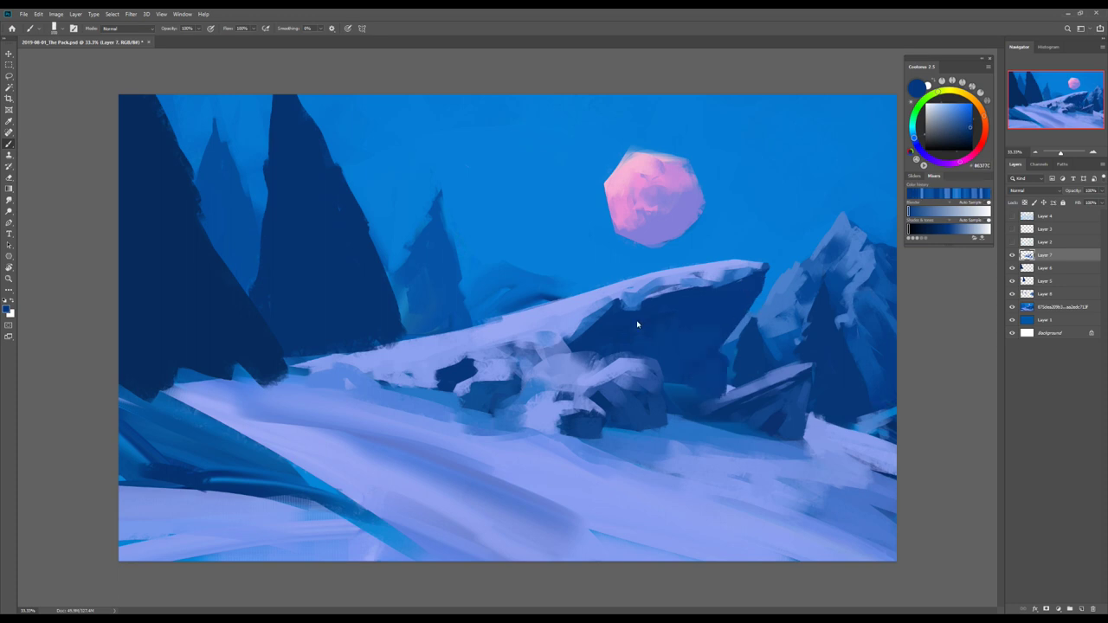
pyautogui.press('h')
pyautogui.moveTo(463, 374)
pyautogui.mouseDown()
pyautogui.moveTo(450, 428)
pyautogui.moveTo(702, 372)
pyautogui.mouseUp()
# Step: Paint light lavender snow over the central rocks and the ridge
pyautogui.press('h')
pyautogui.click(935, 115)
pyautogui.moveTo(485, 347)
pyautogui.mouseDown()
pyautogui.moveTo(597, 407)
pyautogui.moveTo(662, 359)
pyautogui.mouseUp()
pyautogui.moveTo(468, 381); pyautogui.dragTo(597, 363)
pyautogui.moveTo(424, 337); pyautogui.dragTo(520, 316)
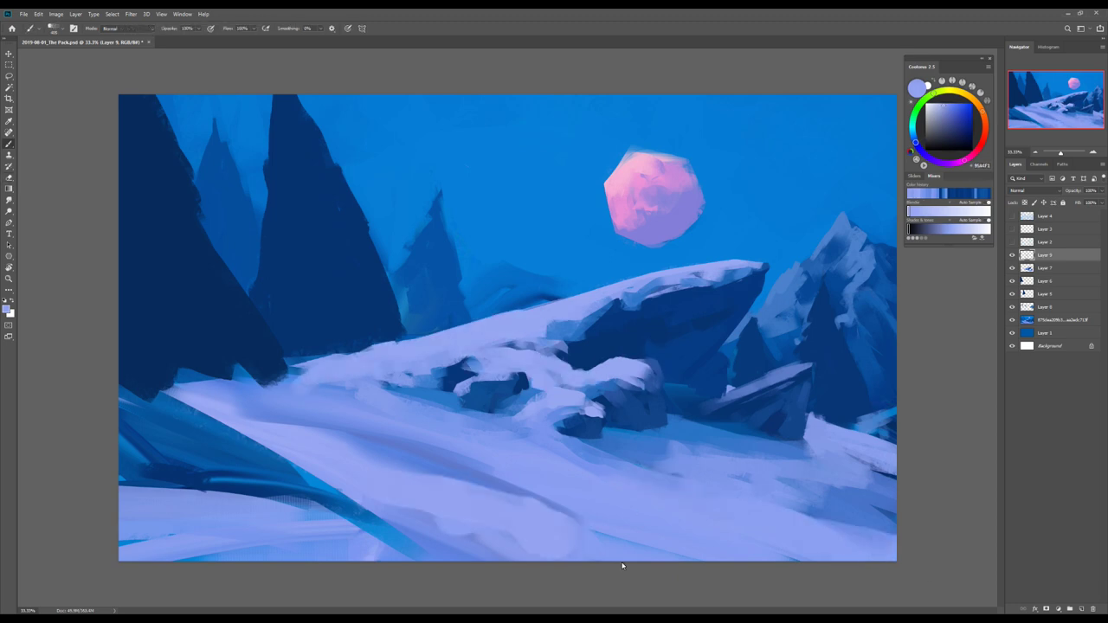
# Step: Sample dark blue and give the pines branchy edges, with shadows under the snow ledge
pyautogui.keyDown('alt'); pyautogui.click(448, 324); pyautogui.keyUp('alt')
pyautogui.keyDown('alt'); pyautogui.click(339, 361); pyautogui.keyUp('alt')
pyautogui.press('h')
pyautogui.moveTo(801, 356); pyautogui.dragTo(762, 407)
pyautogui.moveTo(758, 259); pyautogui.dragTo(698, 148)
pyautogui.moveTo(658, 182); pyautogui.dragTo(606, 329)
pyautogui.moveTo(823, 147); pyautogui.dragTo(762, 286)
pyautogui.moveTo(736, 381); pyautogui.dragTo(712, 400)
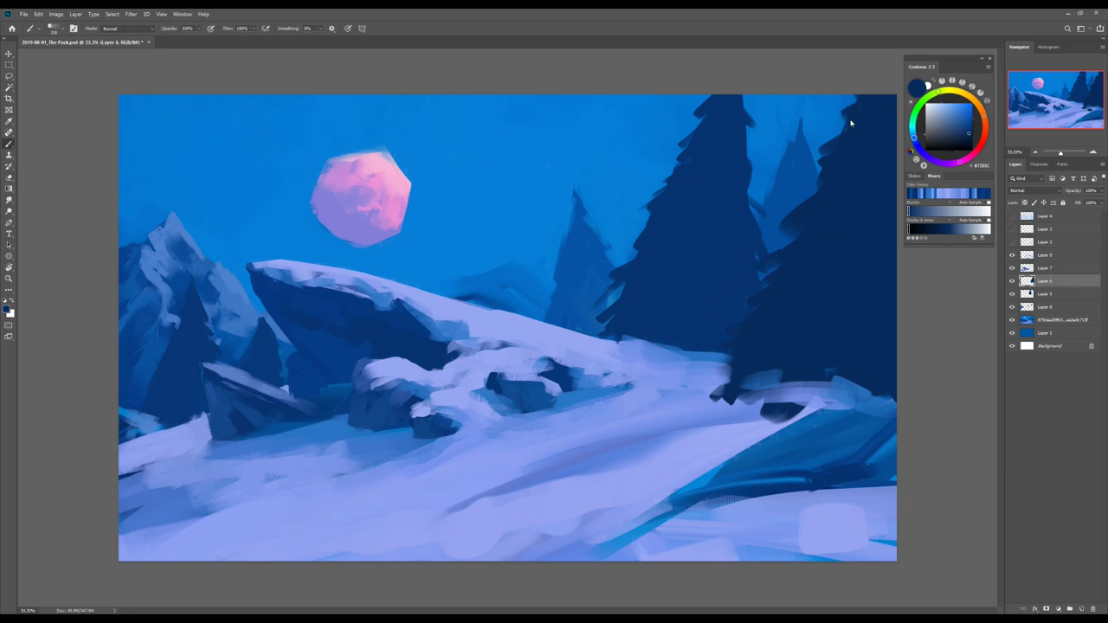
# Step: On Layer 9, paint a shadow stroke in the foreground snow with light snow blue
pyautogui.hotkey('alt', ']')
pyautogui.hotkey('alt', ']')
pyautogui.press('h')
pyautogui.keyDown('alt'); pyautogui.click(750, 480); pyautogui.keyUp('alt')
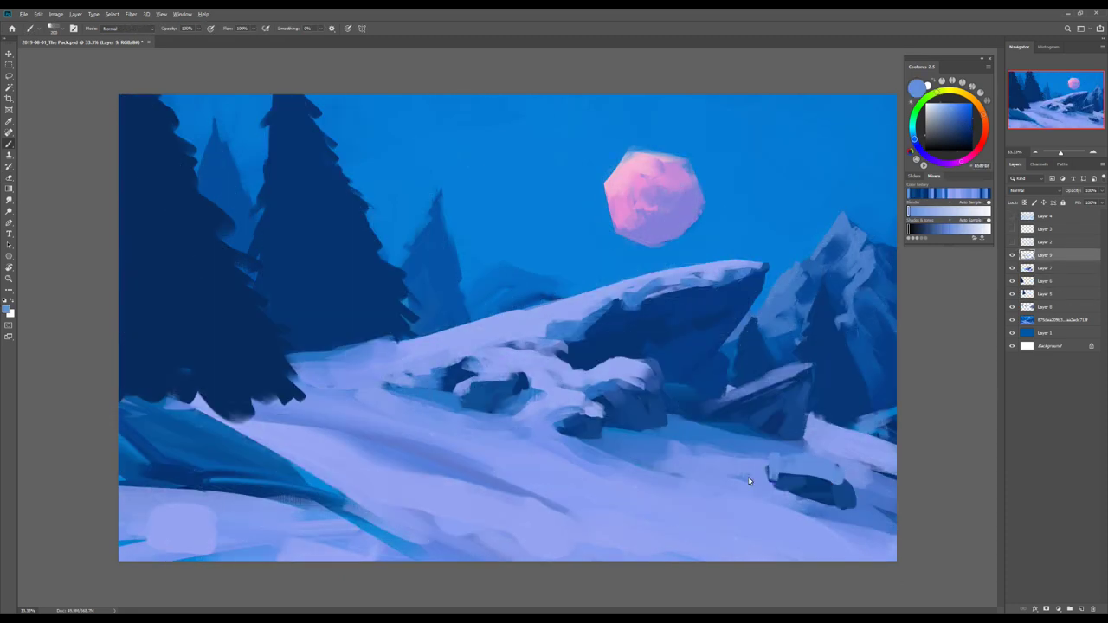
pyautogui.press('h')
pyautogui.moveTo(395, 514); pyautogui.dragTo(461, 526)
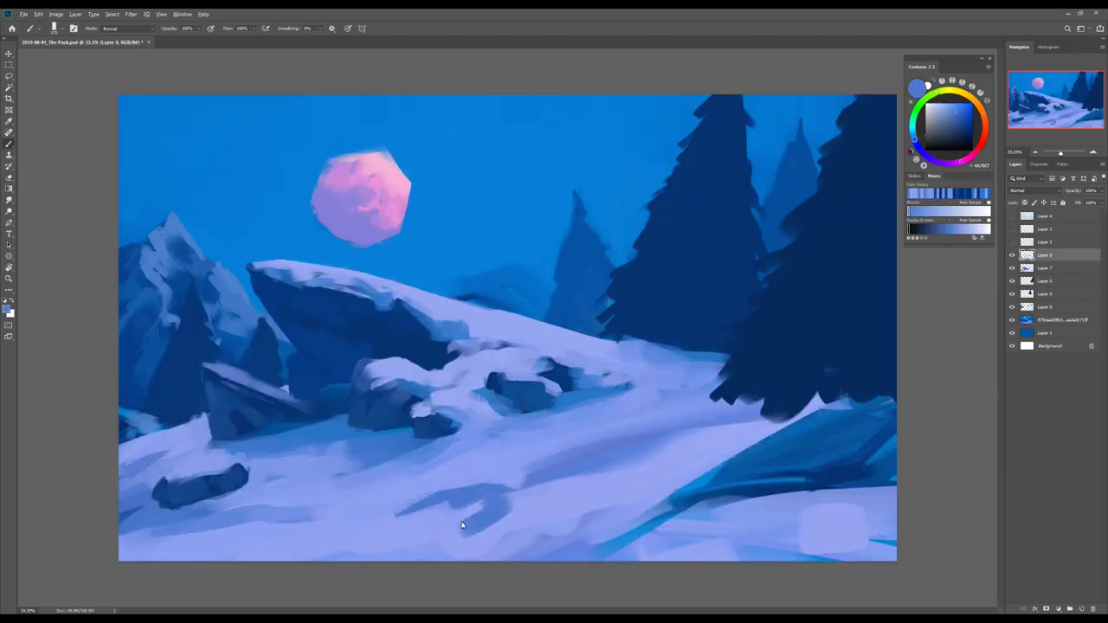
pyautogui.press('h')
pyautogui.press('e')
pyautogui.press('b')
# Step: Bury the central rocks in light lavender snow, leaving small snow-capped dark rocks
pyautogui.keyDown('alt'); pyautogui.click(736, 483); pyautogui.keyUp('alt')
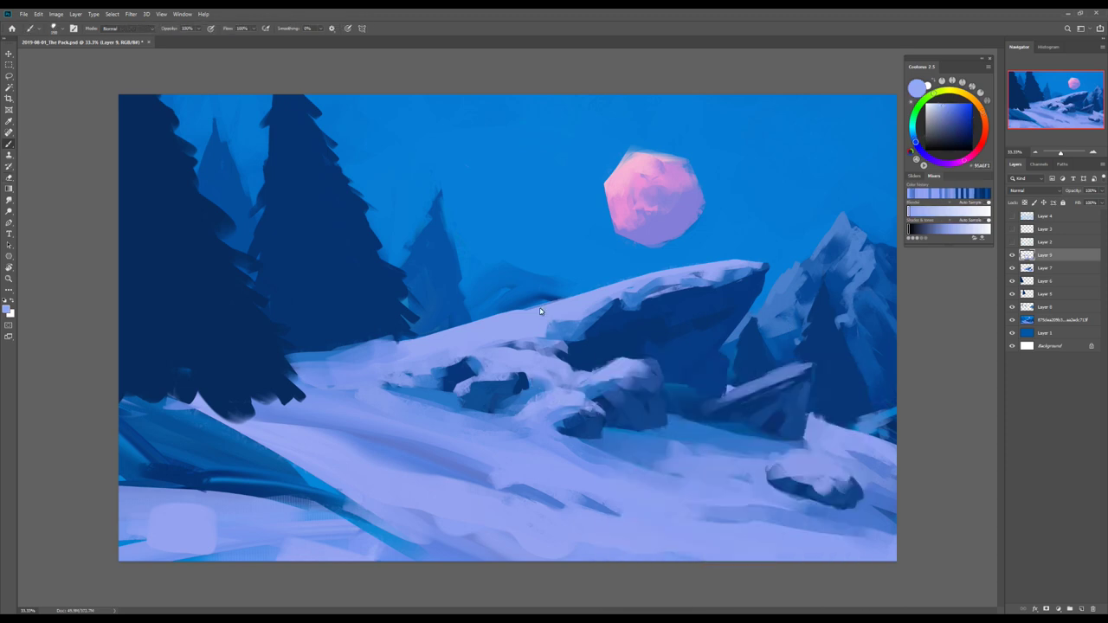
pyautogui.moveTo(531, 347); pyautogui.dragTo(468, 381)
pyautogui.moveTo(381, 381)
pyautogui.mouseDown()
pyautogui.moveTo(519, 407)
pyautogui.moveTo(506, 405)
pyautogui.mouseUp()
pyautogui.moveTo(586, 407); pyautogui.dragTo(545, 355)
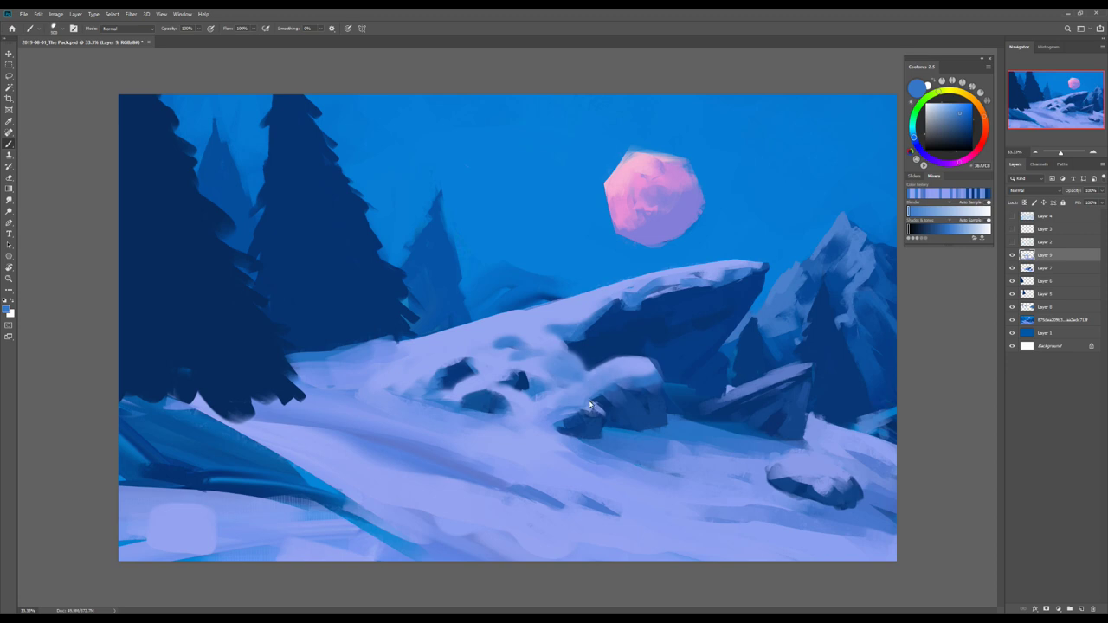
pyautogui.moveTo(502, 425); pyautogui.dragTo(565, 333)
pyautogui.press('h')
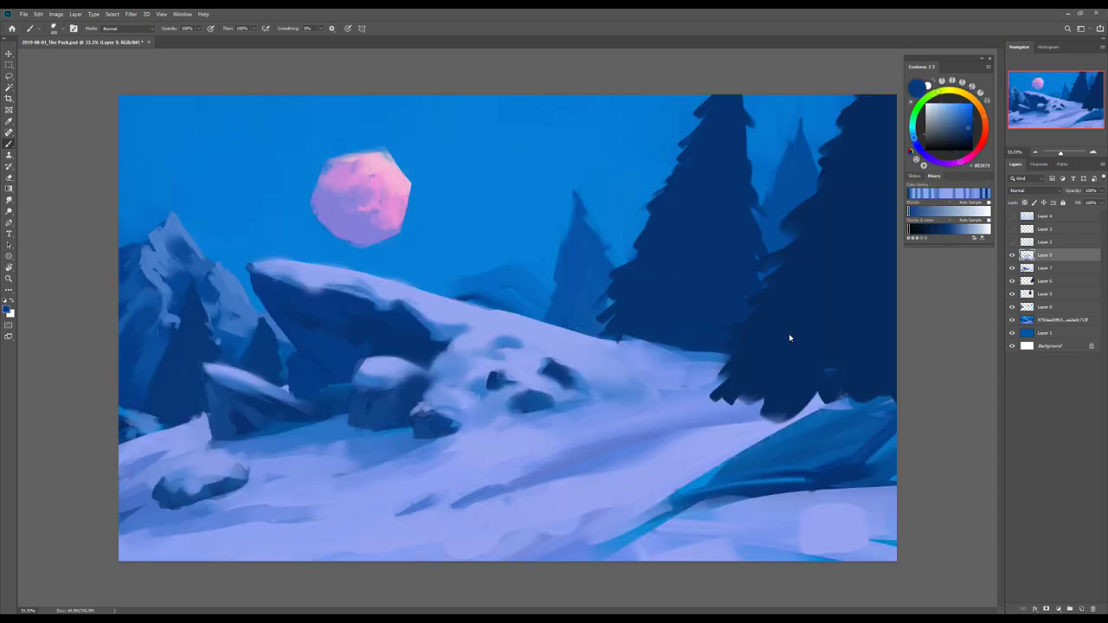
pyautogui.moveTo(417, 423); pyautogui.dragTo(438, 405)
# Step: Paint the two dark fallen logs with branch stubs on the log mid layer
pyautogui.press('h')
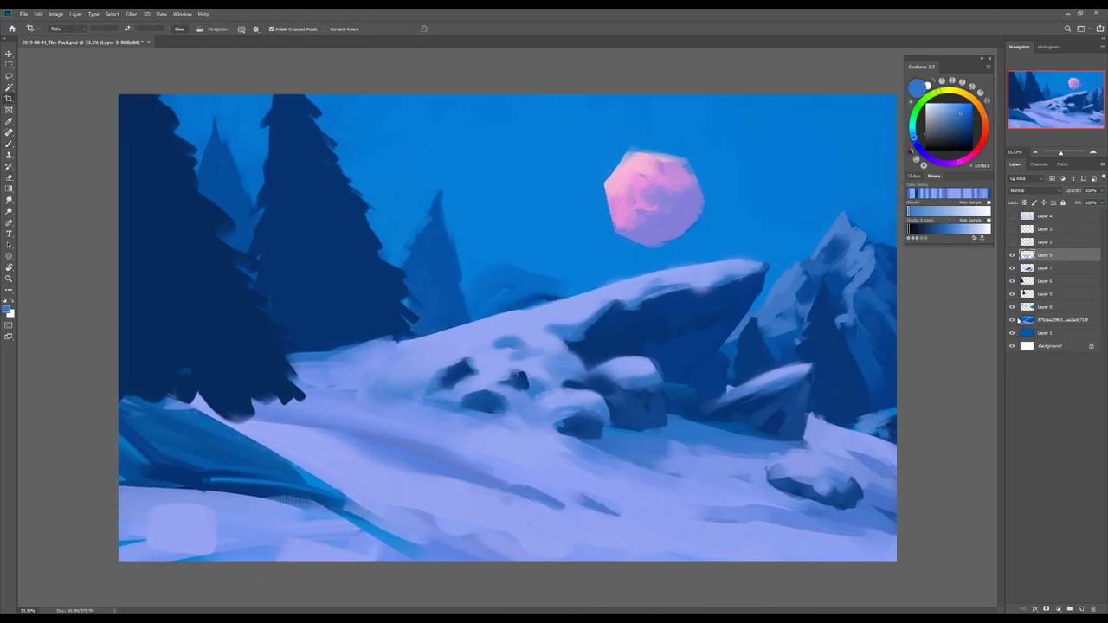
pyautogui.press('h')
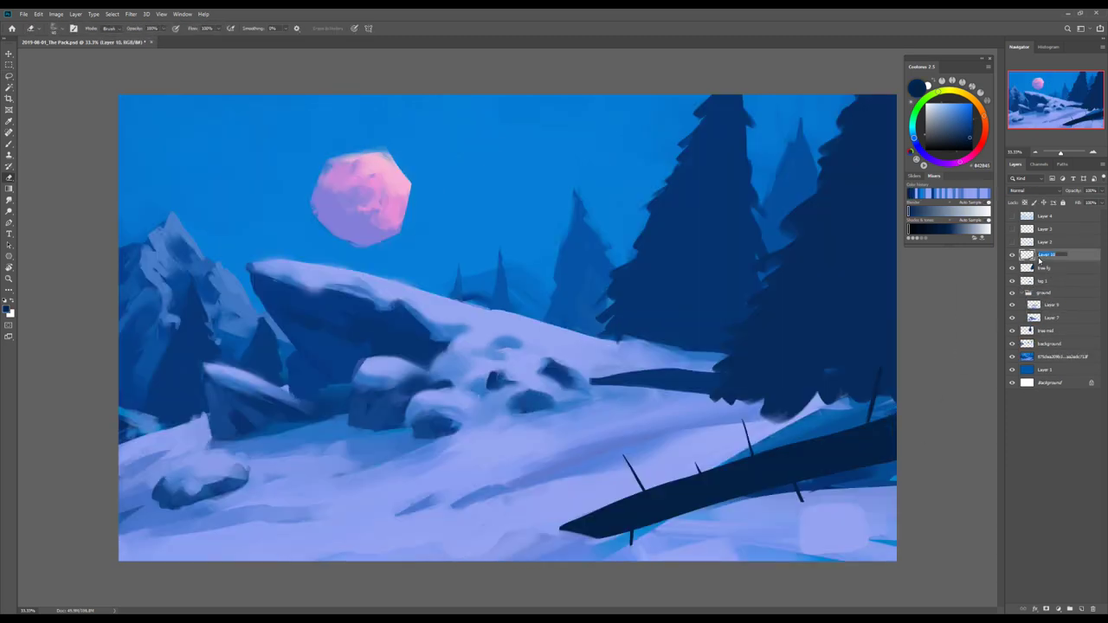
pyautogui.click(1044, 282)
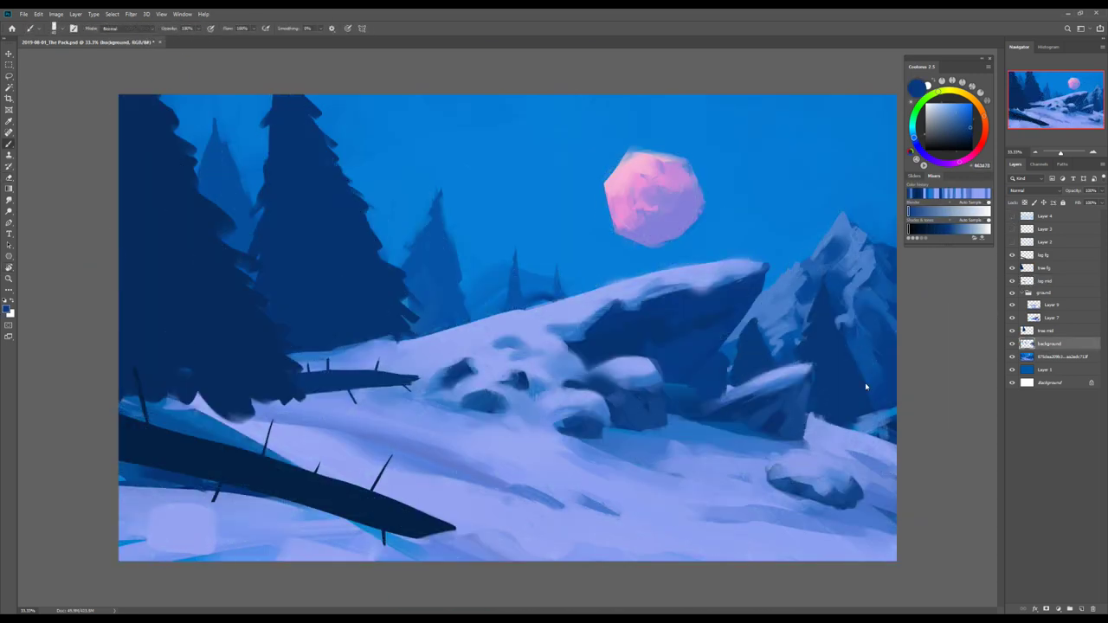
pyautogui.press('h')
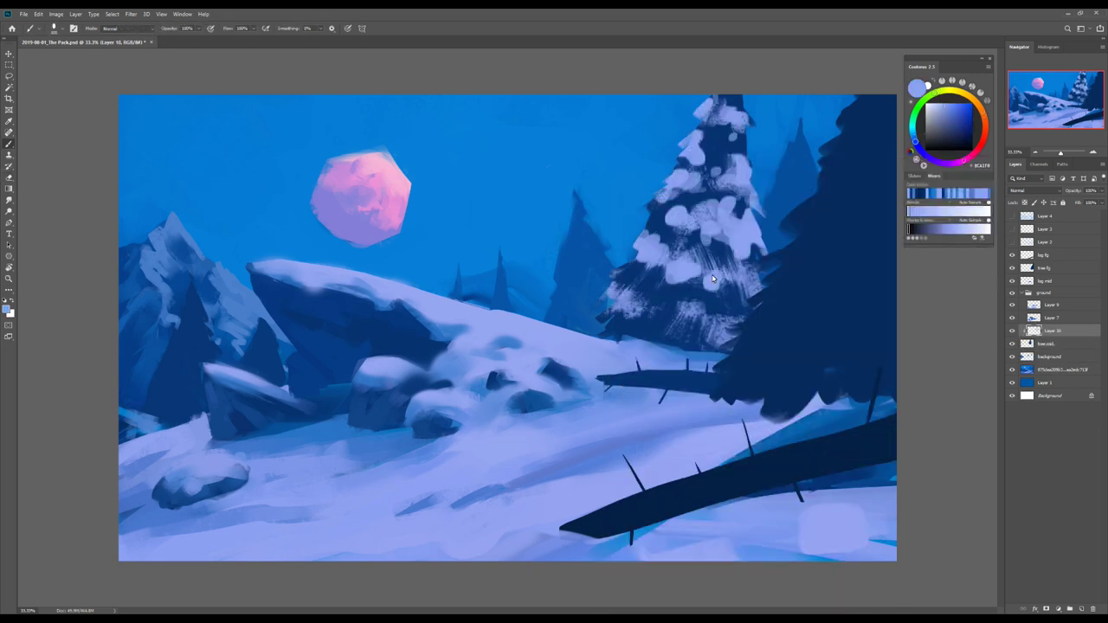
# Step: Choose a snow brush preset and paint snow over the dark pine on the right
pyautogui.press('h')
pyautogui.press('h')
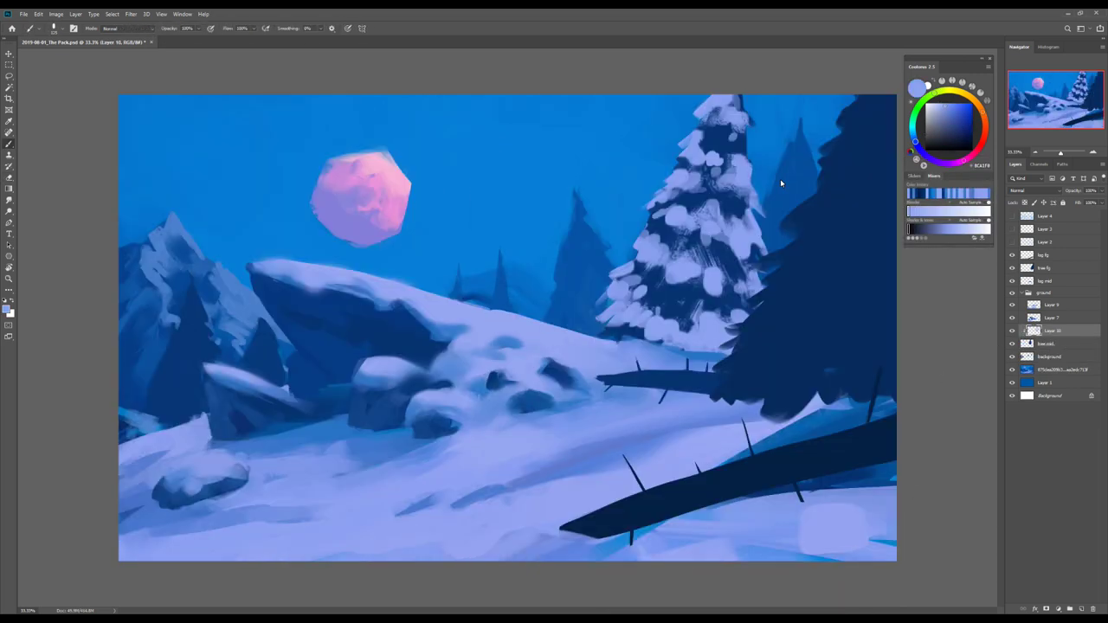
pyautogui.rightClick(760, 328)
pyautogui.click(915, 431)
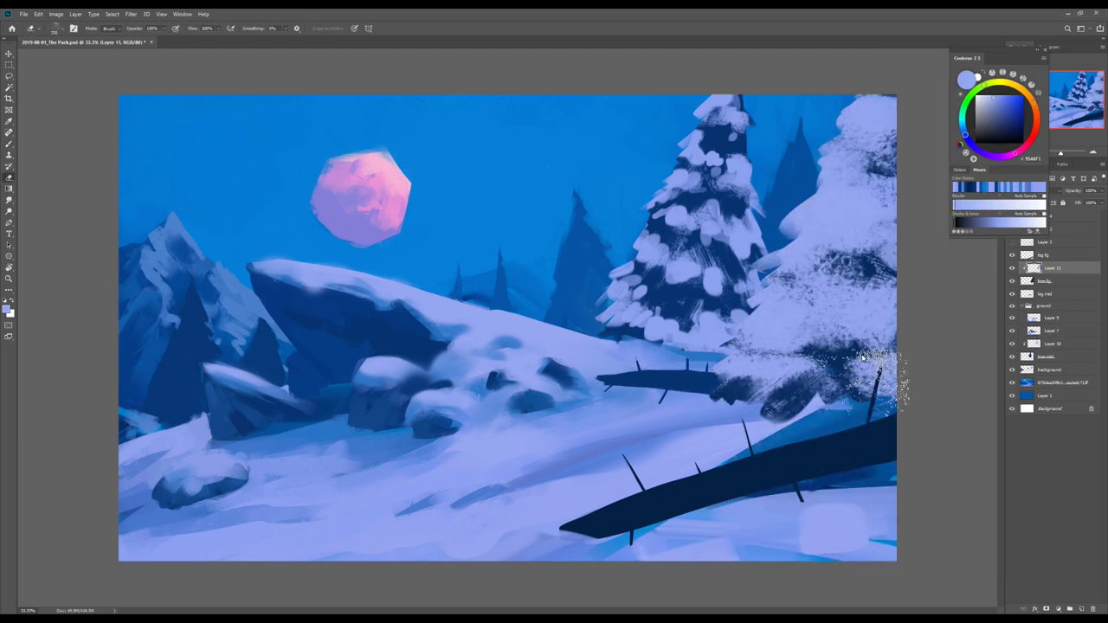
pyautogui.moveTo(866, 364); pyautogui.dragTo(798, 309)
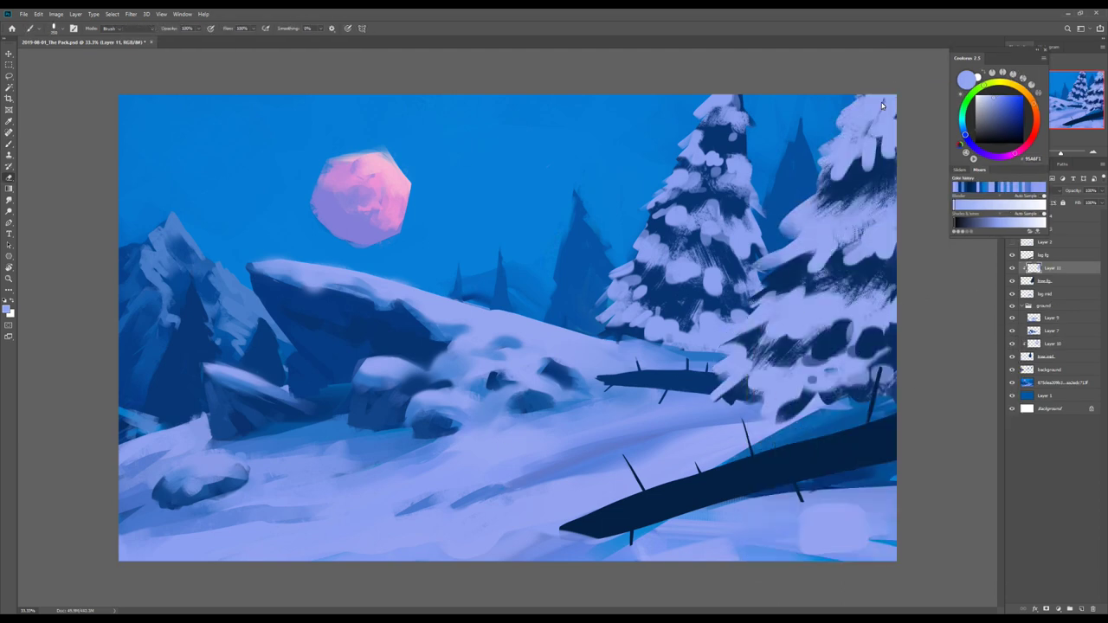
pyautogui.press('h')
pyautogui.press('h')
# Step: Add lighter blue snow clumps on the tree fg and background pine layers
pyautogui.keyDown('ctrl'); pyautogui.click(584, 321); pyautogui.keyUp('ctrl')
pyautogui.keyDown('alt'); pyautogui.click(585, 322); pyautogui.keyUp('alt')
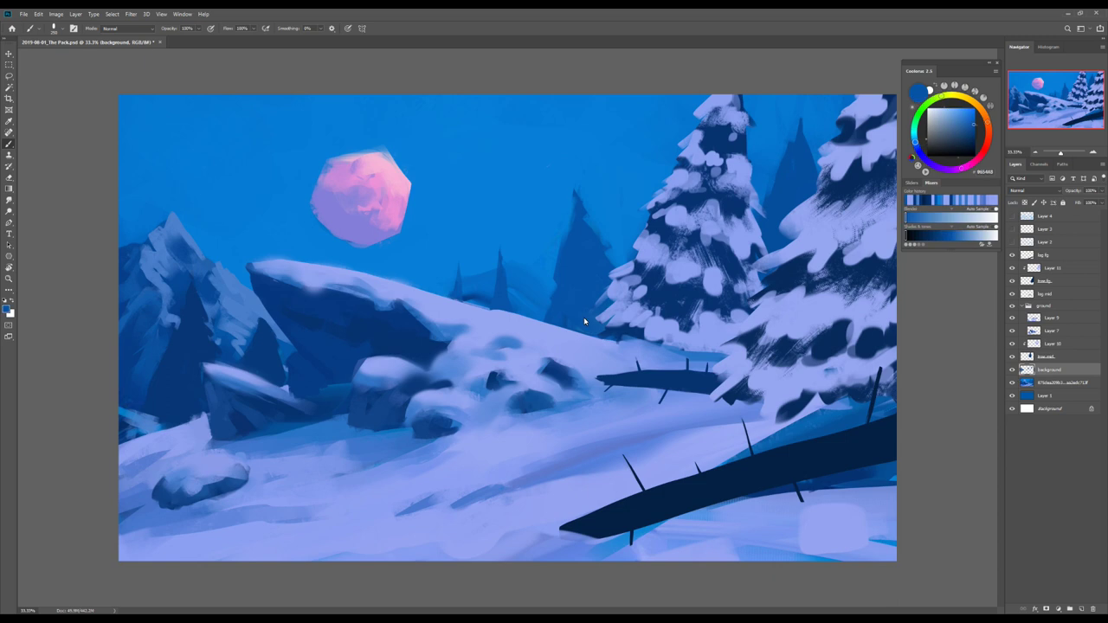
pyautogui.keyDown('ctrl'); pyautogui.click(771, 269); pyautogui.keyUp('ctrl')
pyautogui.press('e')
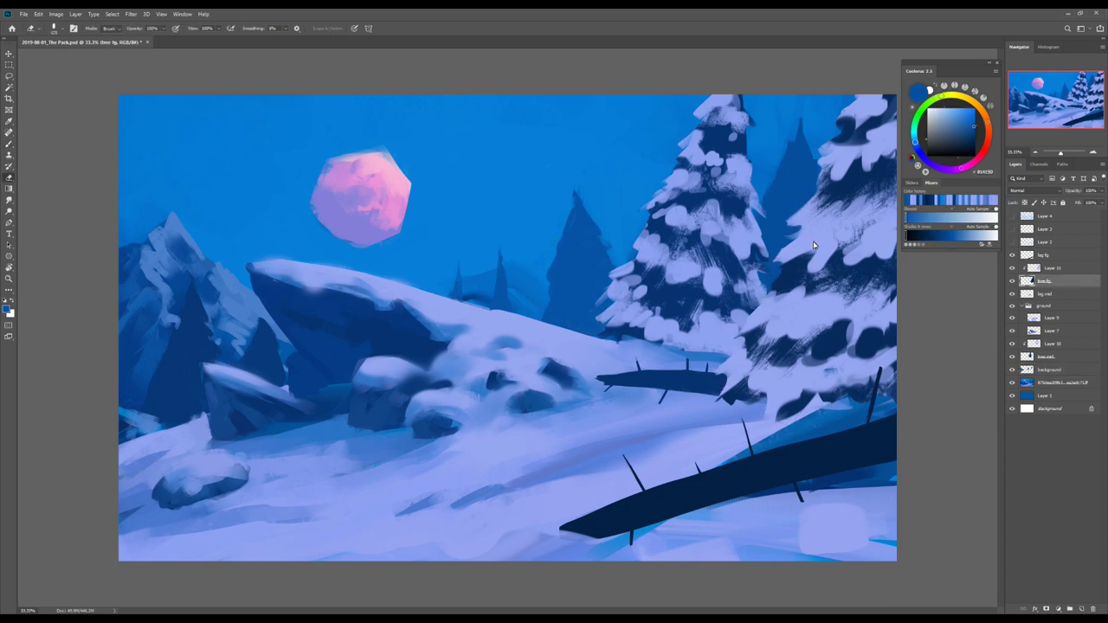
pyautogui.keyDown('ctrl'); pyautogui.click(456, 307); pyautogui.keyUp('ctrl')
pyautogui.press('b')
pyautogui.keyDown('alt'); pyautogui.click(573, 411); pyautogui.keyUp('alt')
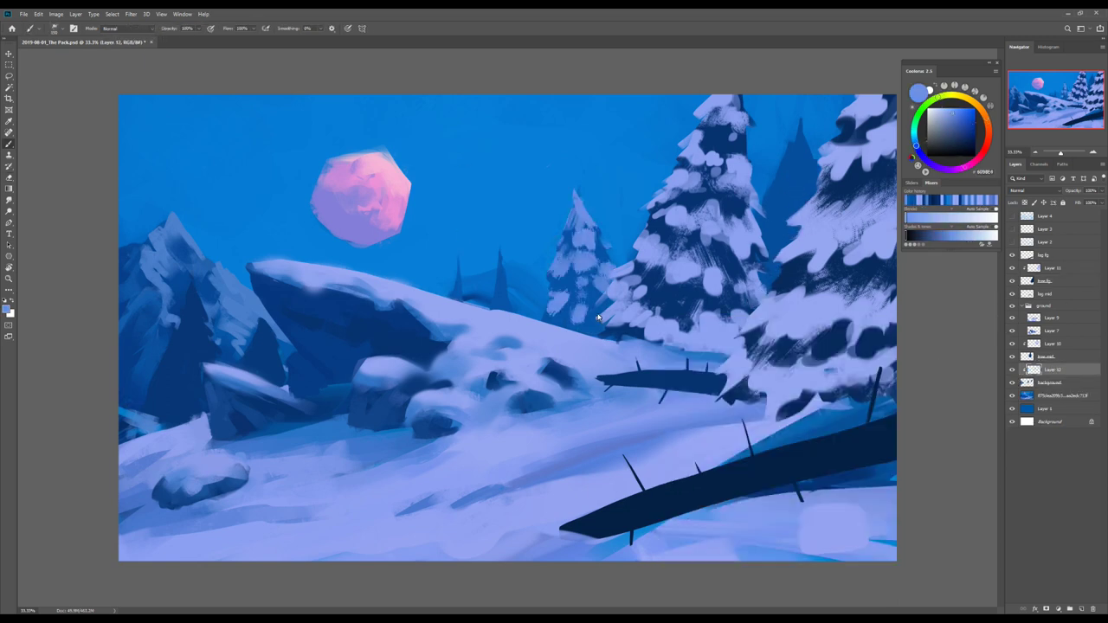
pyautogui.press('h')
pyautogui.press('e')
pyautogui.press('b')
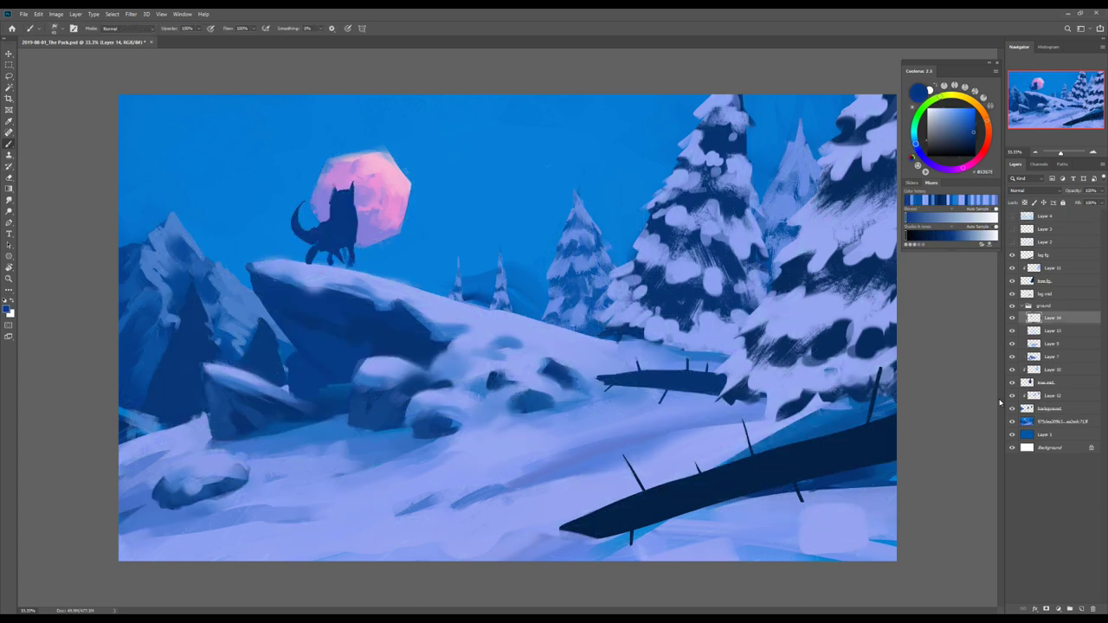
# Step: Paint the dark blue wolf with yellow eyes on the rock and group its layers
pyautogui.press('h')
pyautogui.press('e')
pyautogui.press('h')
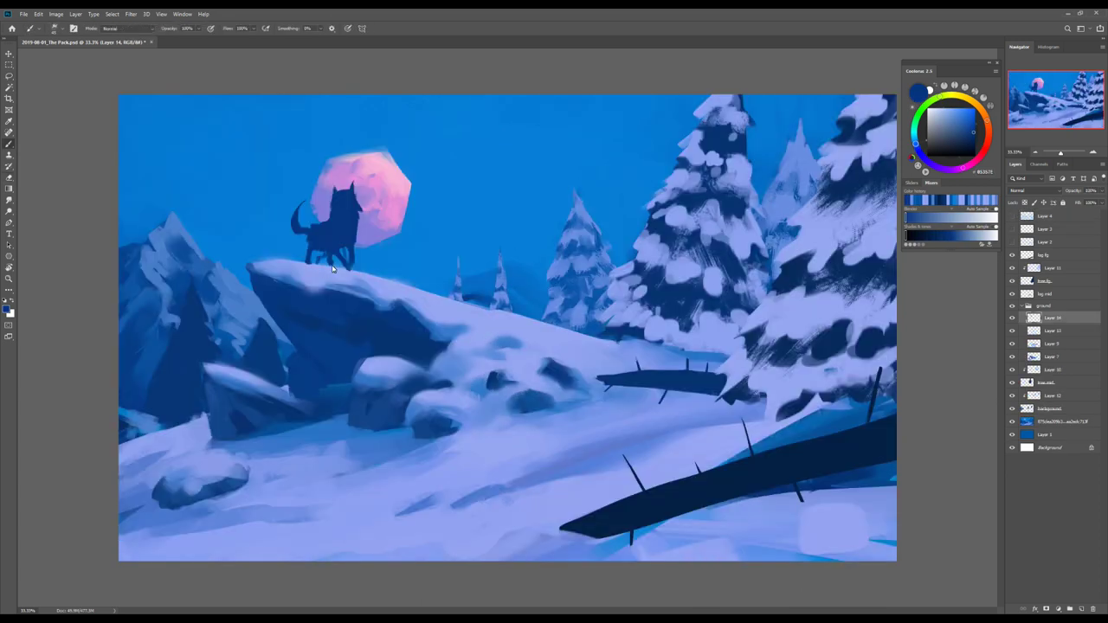
pyautogui.press('h')
pyautogui.press('h')
pyautogui.press('h')
pyautogui.press('h')
pyautogui.keyDown('alt'); pyautogui.click(850, 400); pyautogui.keyUp('alt')
pyautogui.hotkey('ctrl', 'g')
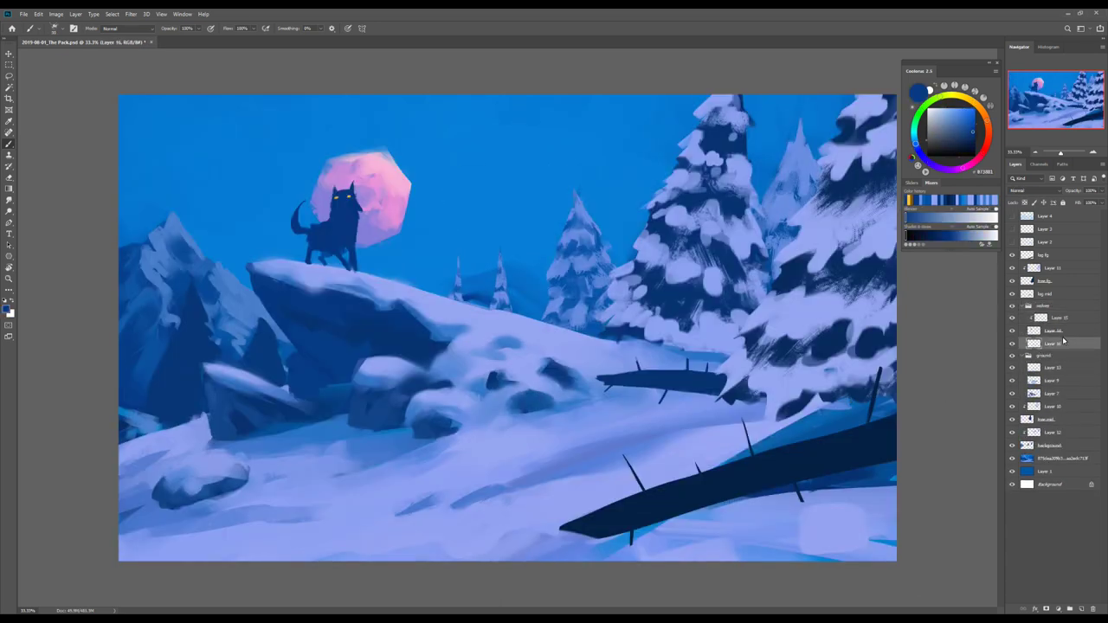
# Step: Paint the faint running-wolf shadow on the snow on the shadows layer
pyautogui.keyDown('ctrl'); pyautogui.click(377, 486); pyautogui.keyUp('ctrl')
pyautogui.keyDown('alt'); pyautogui.click(377, 486); pyautogui.keyUp('alt')
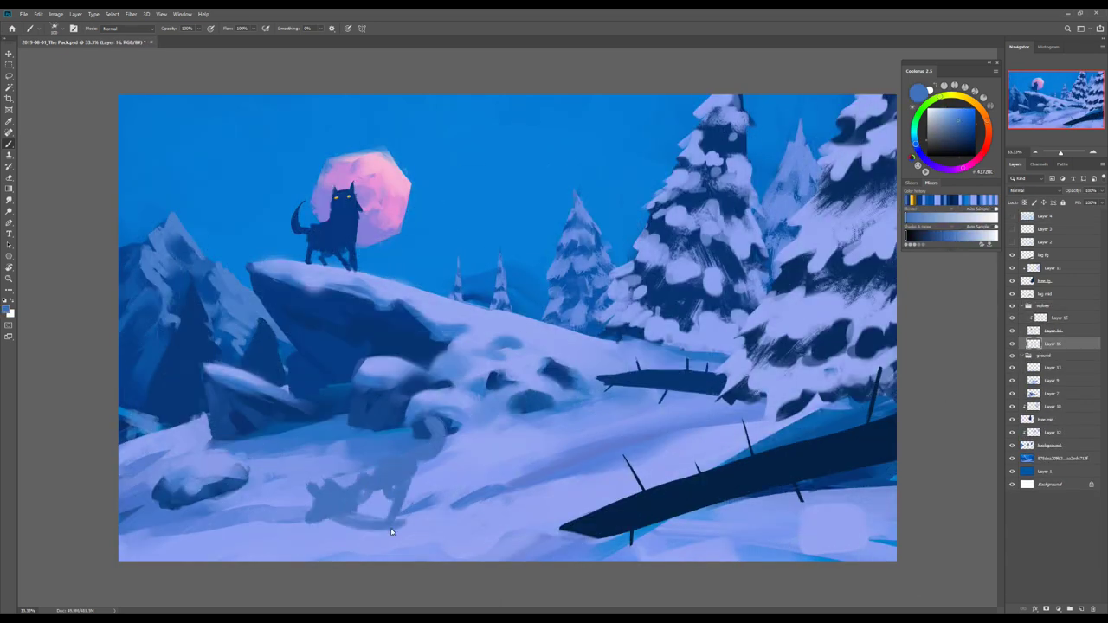
pyautogui.moveTo(404, 522); pyautogui.dragTo(394, 496)
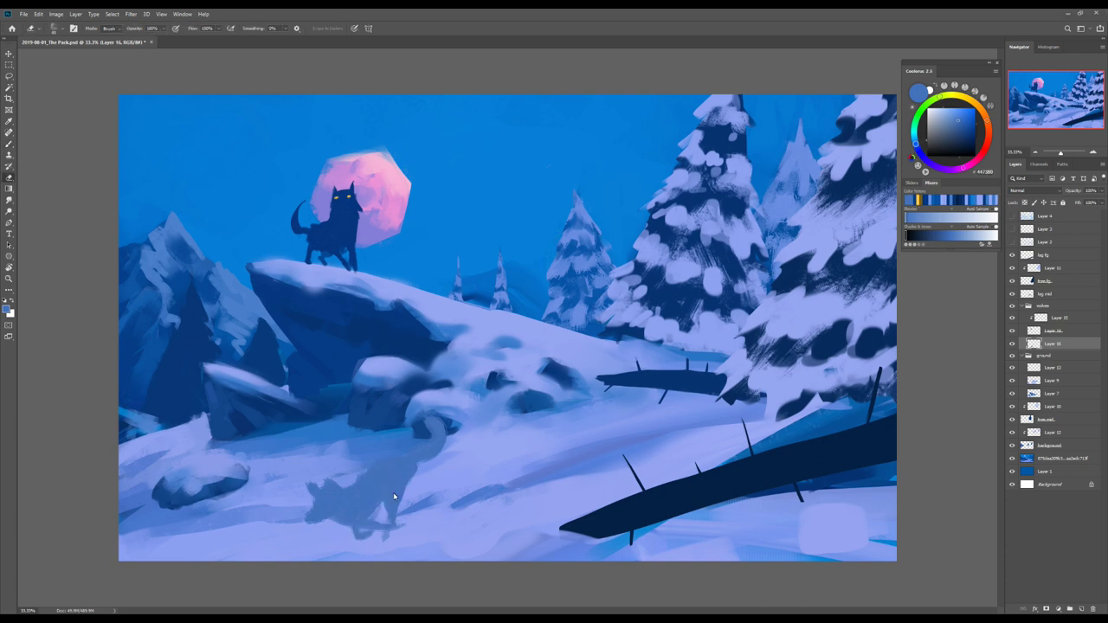
pyautogui.press('h')
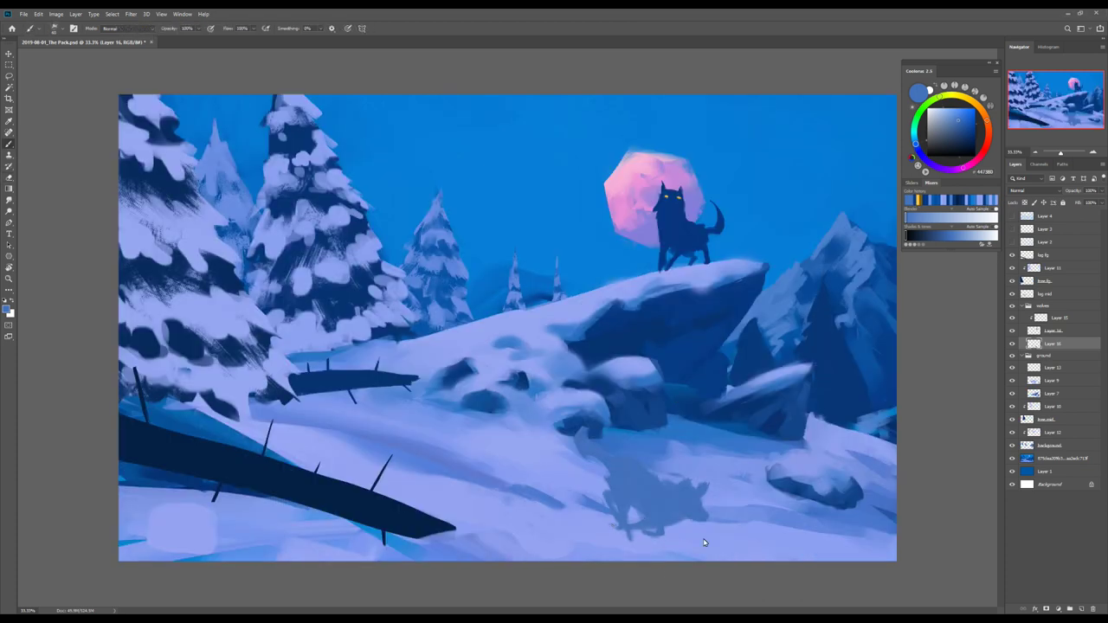
pyautogui.press('h')
pyautogui.press('h')
pyautogui.click(1052, 367)
pyautogui.press('b')
pyautogui.press('h')
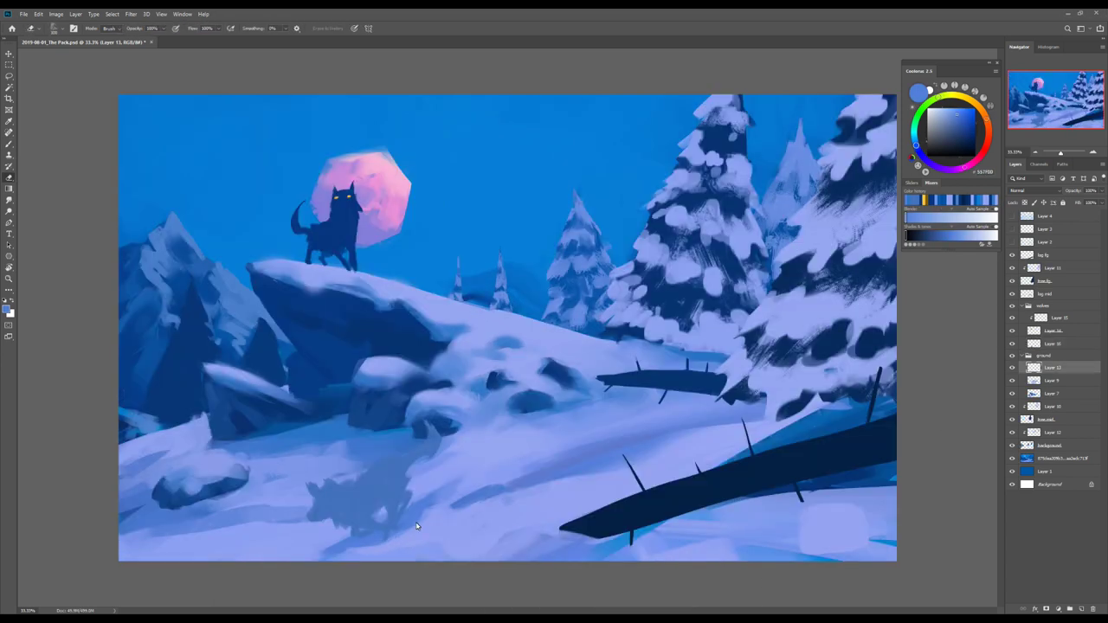
pyautogui.press('e')
pyautogui.press('h')
pyautogui.press('h')
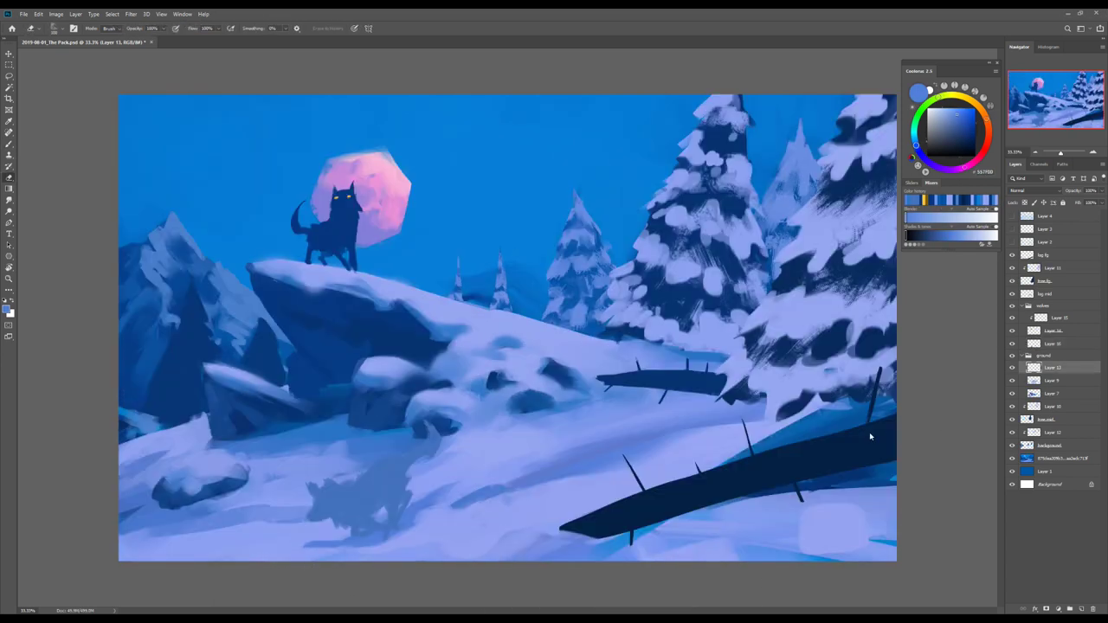
pyautogui.click(1050, 355)
# Step: Pick a moon-like pink and test a stroke near the moon
pyautogui.press('b')
pyautogui.keyDown('alt'); pyautogui.click(363, 182); pyautogui.keyUp('alt')
pyautogui.moveTo(332, 162); pyautogui.dragTo(339, 145)
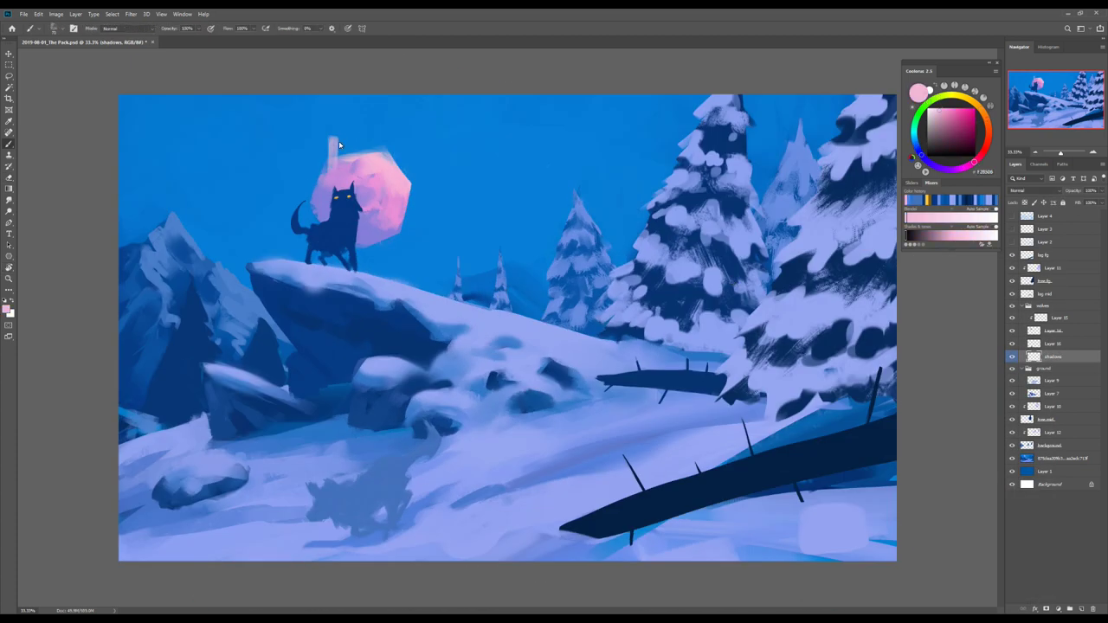
# Step: On a new locked-transparency layer, paint a snow line along the upper log and lighten the lower log
pyautogui.hotkey('ctrl', 'shift', 'alt', 'n')
pyautogui.keyDown('alt'); pyautogui.click(675, 355); pyautogui.keyUp('alt')
pyautogui.moveTo(599, 378); pyautogui.dragTo(704, 367)
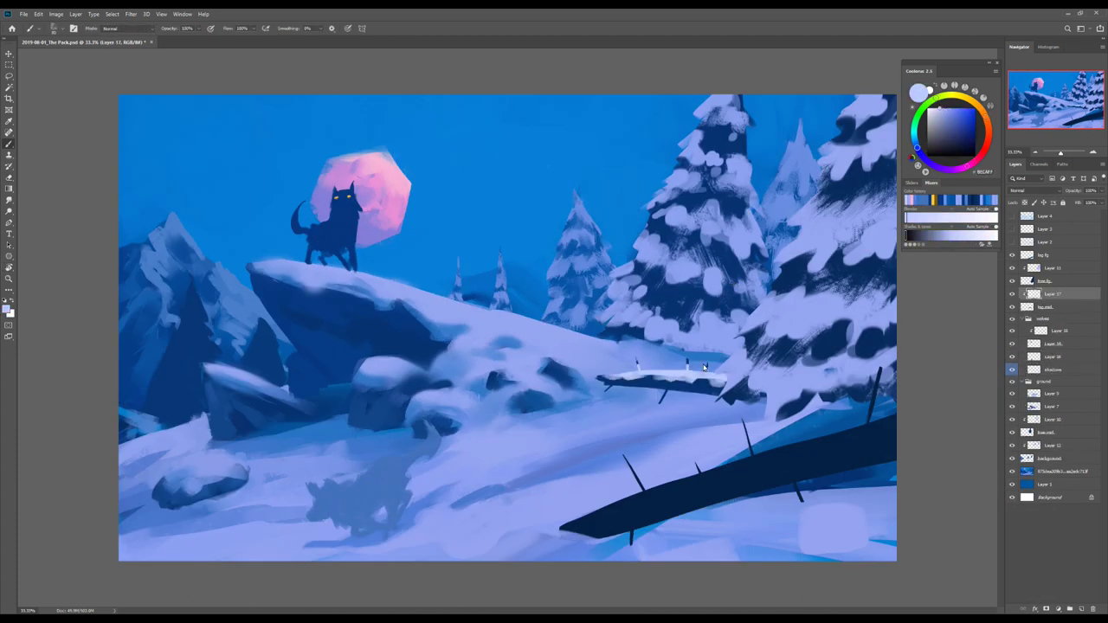
pyautogui.keyDown('alt'); pyautogui.click(631, 426); pyautogui.keyUp('alt')
pyautogui.press('/')
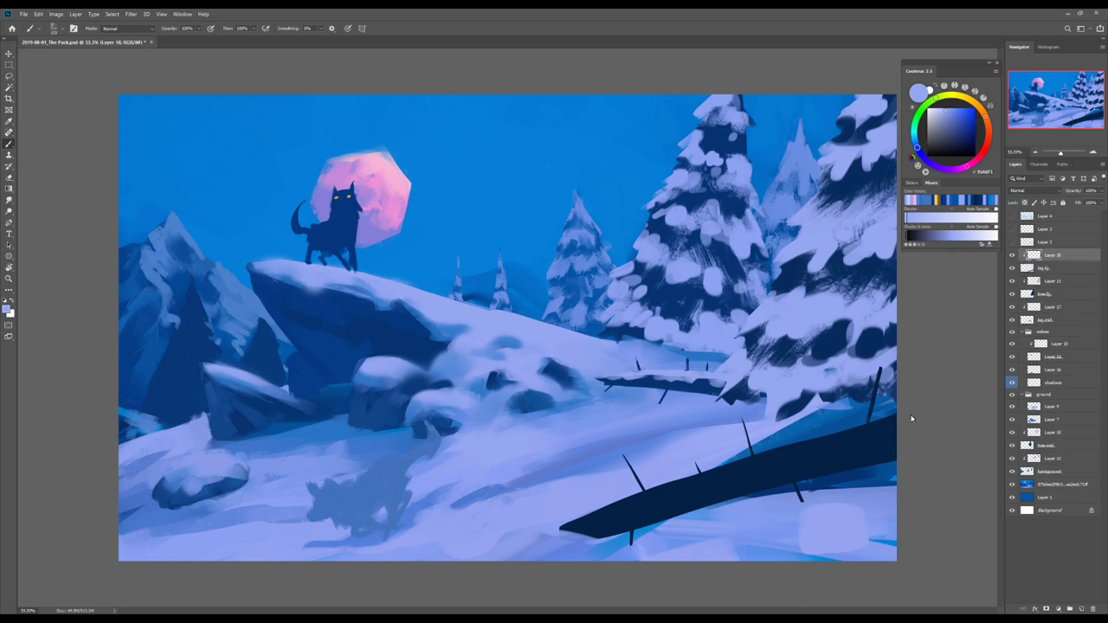
pyautogui.press('e')
pyautogui.moveTo(571, 524); pyautogui.dragTo(892, 433)
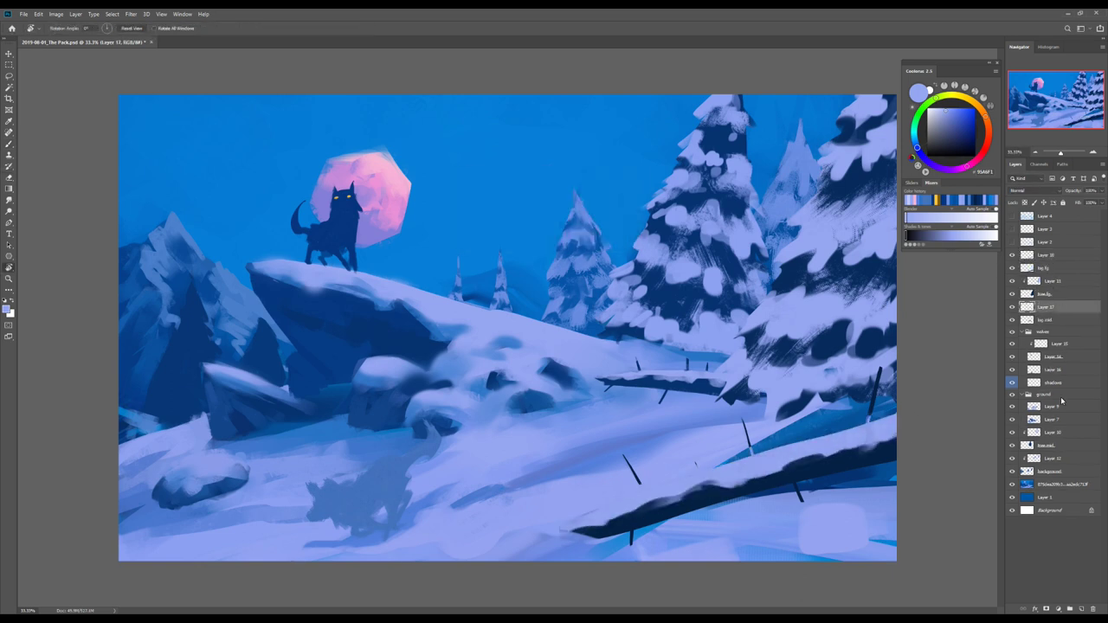
# Step: On a new layer, reshade both logs and the snow beneath in dark blue
pyautogui.hotkey('ctrl', 'shift', 'alt', 'n')
pyautogui.press('b')
pyautogui.keyDown('alt'); pyautogui.click(620, 392); pyautogui.keyUp('alt')
pyautogui.moveTo(658, 394); pyautogui.dragTo(602, 386)
pyautogui.moveTo(892, 492)
pyautogui.mouseDown()
pyautogui.moveTo(589, 541)
pyautogui.moveTo(877, 494)
pyautogui.mouseUp()
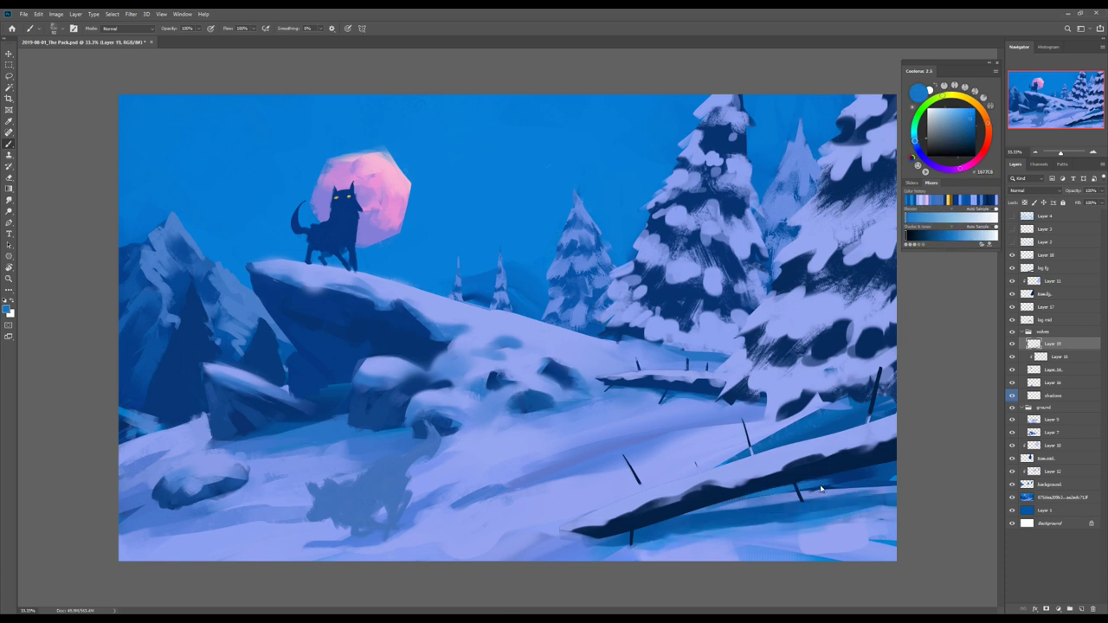
pyautogui.press('e')
pyautogui.press('h')
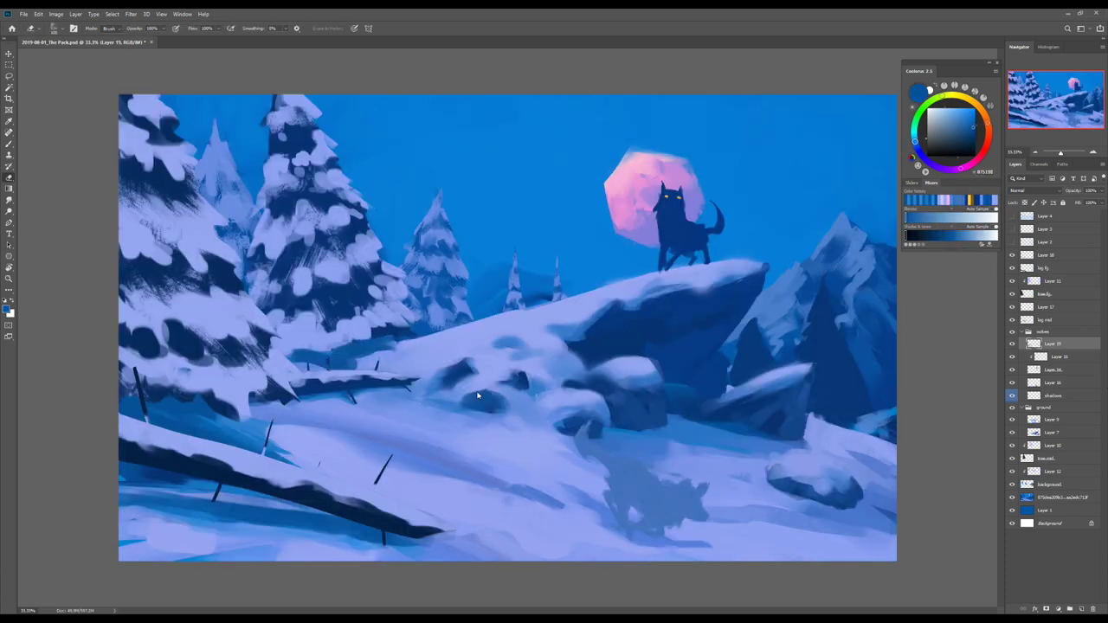
pyautogui.press('h')
pyautogui.press('b')
# Step: Reorder a layer in the stack and add a new empty layer with a mid blue
pyautogui.click(1018, 445)
pyautogui.hotkey('ctrl', 'shift', 'alt', 'n')
pyautogui.keyDown('alt'); pyautogui.click(637, 367); pyautogui.keyUp('alt')
pyautogui.press('e')
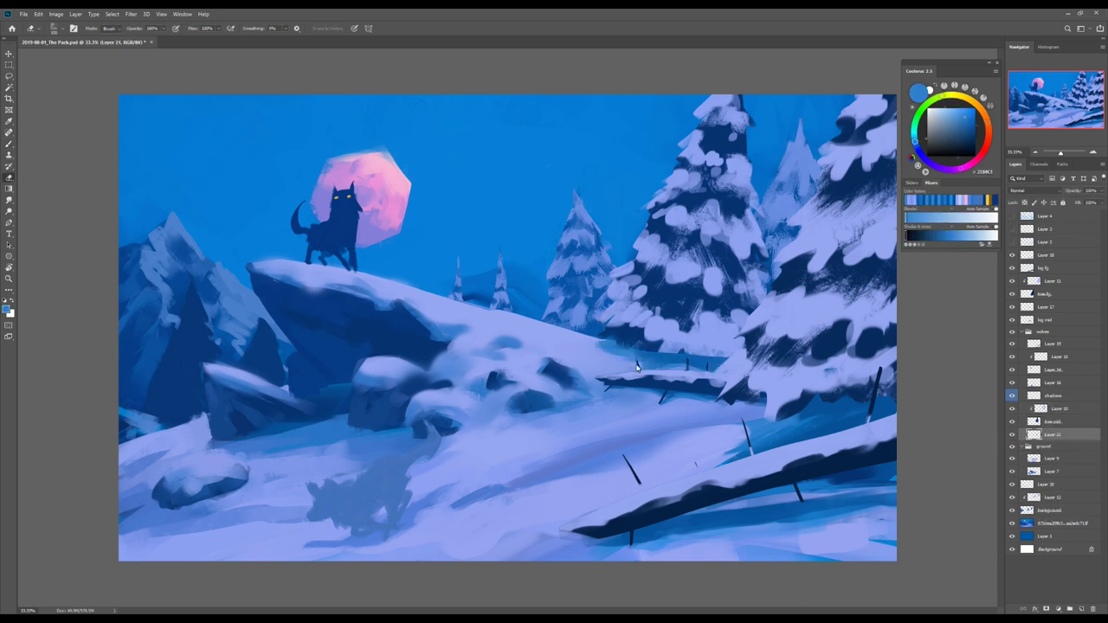
pyautogui.press('h')
# Step: Darken the running wolf's shadow with Hue/Saturation and brush lavender highlights on the left mountain
pyautogui.hotkey('ctrl', 'u')
pyautogui.press('Return')
pyautogui.press('h')
pyautogui.press('b')
pyautogui.click(1050, 510)
pyautogui.moveTo(148, 225)
pyautogui.mouseDown()
pyautogui.moveTo(195, 285)
pyautogui.moveTo(286, 346)
pyautogui.mouseUp()
# Step: Add more lavender highlights to the left mountain, then make Layer 9 active
pyautogui.moveTo(173, 243); pyautogui.dragTo(242, 320)
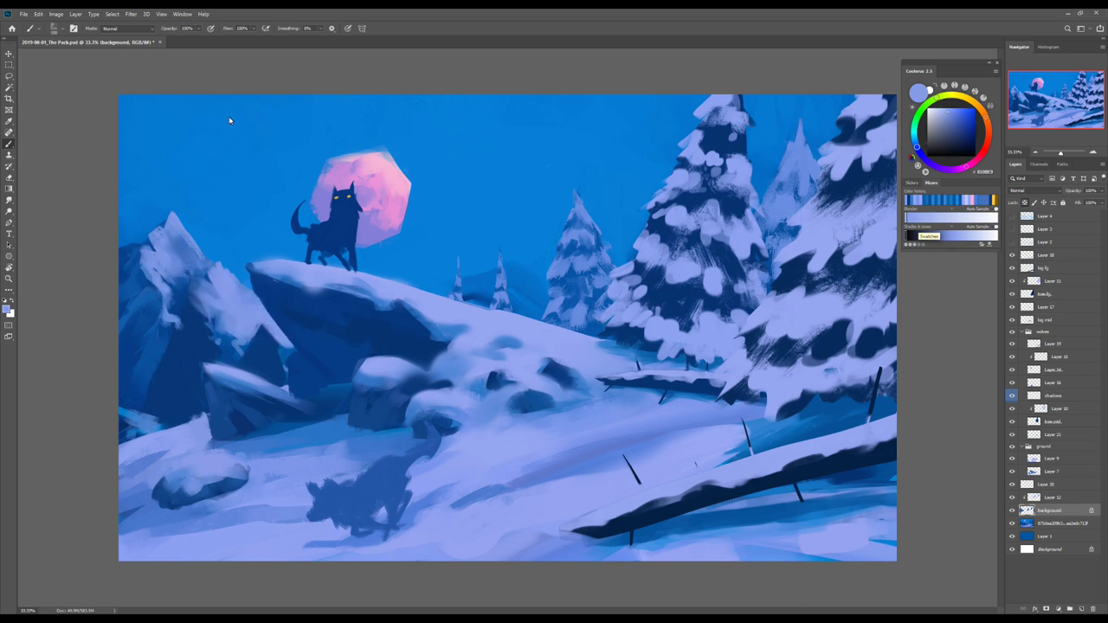
pyautogui.press('h')
pyautogui.press('h')
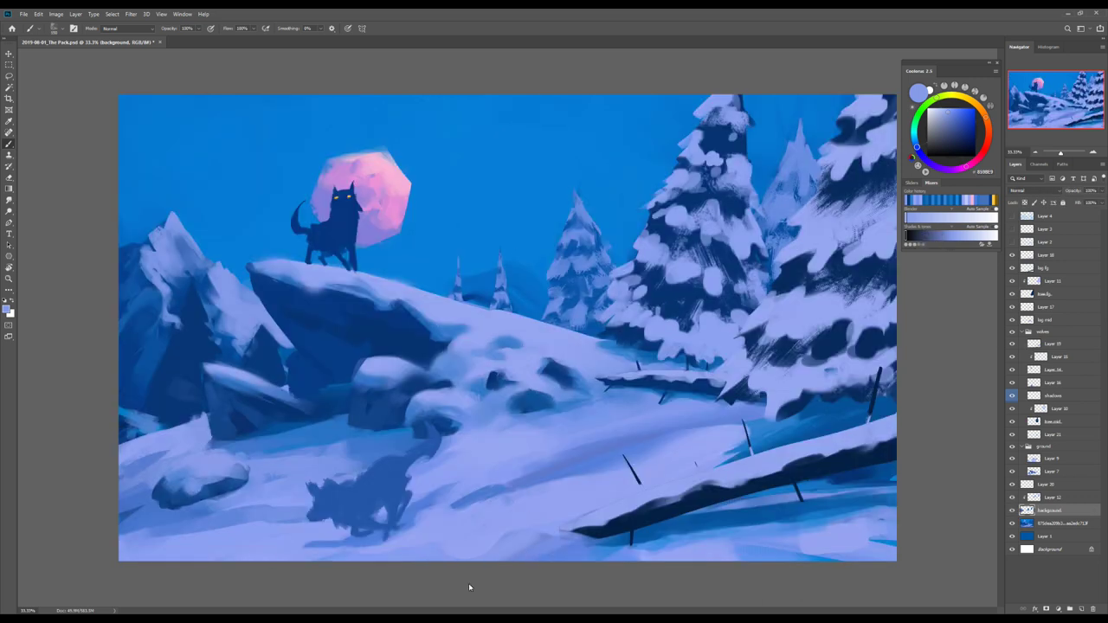
pyautogui.keyDown('ctrl'); pyautogui.click(894, 409); pyautogui.keyUp('ctrl')
pyautogui.click(1050, 307)
pyautogui.press('b')
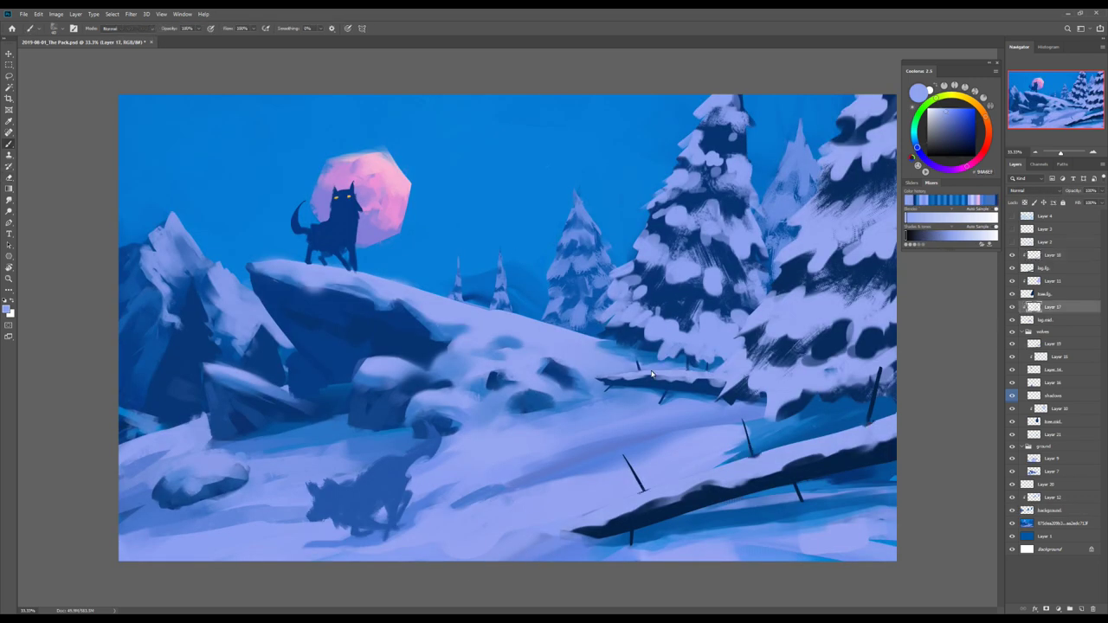
pyautogui.press('h')
pyautogui.keyDown('ctrl'); pyautogui.click(822, 480); pyautogui.keyUp('ctrl')
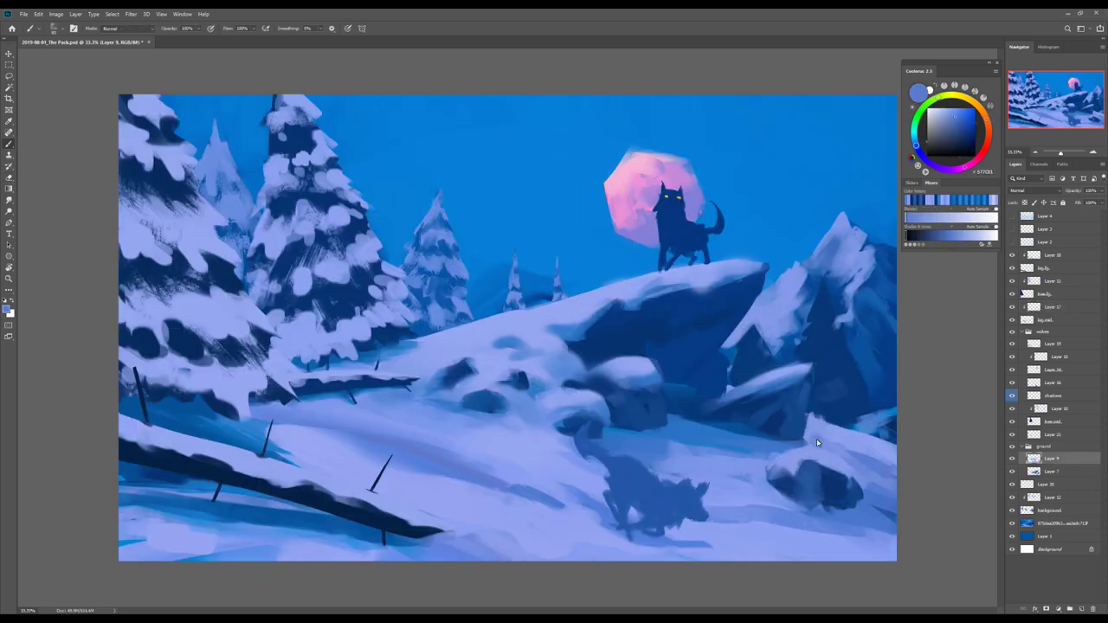
pyautogui.press('h')
# Step: Paint lighter snow over the lower-left rock and a dark shadow beside the rocks
pyautogui.keyDown('alt'); pyautogui.click(147, 468); pyautogui.keyUp('alt')
pyautogui.moveTo(212, 442); pyautogui.dragTo(260, 476)
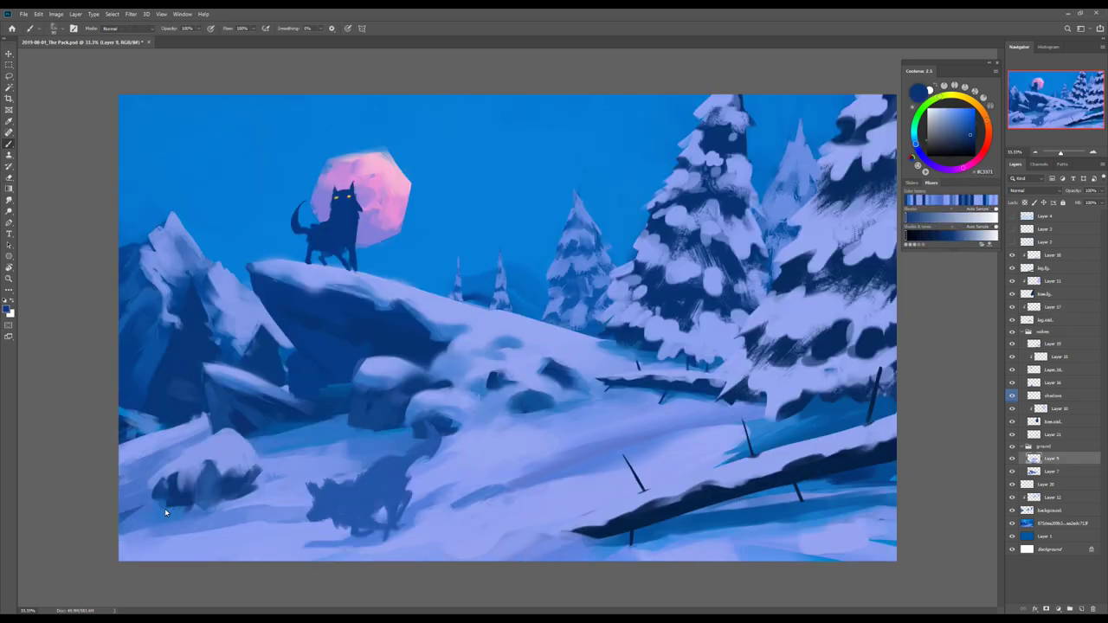
pyautogui.moveTo(191, 524); pyautogui.dragTo(121, 502)
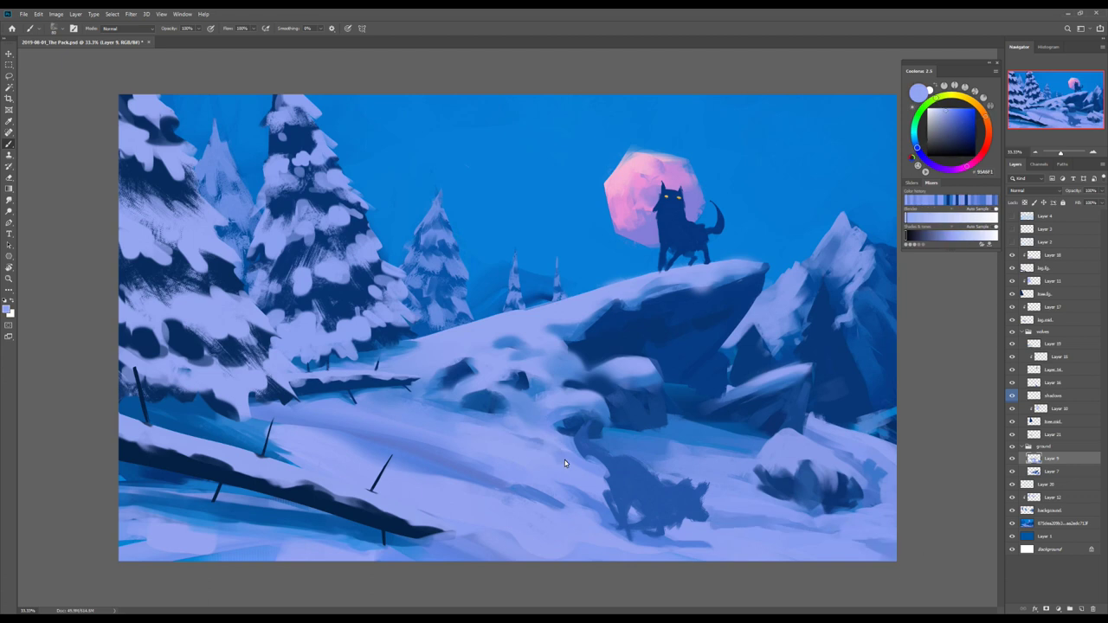
pyautogui.press('h')
pyautogui.moveTo(353, 451); pyautogui.dragTo(286, 437)
pyautogui.press('h')
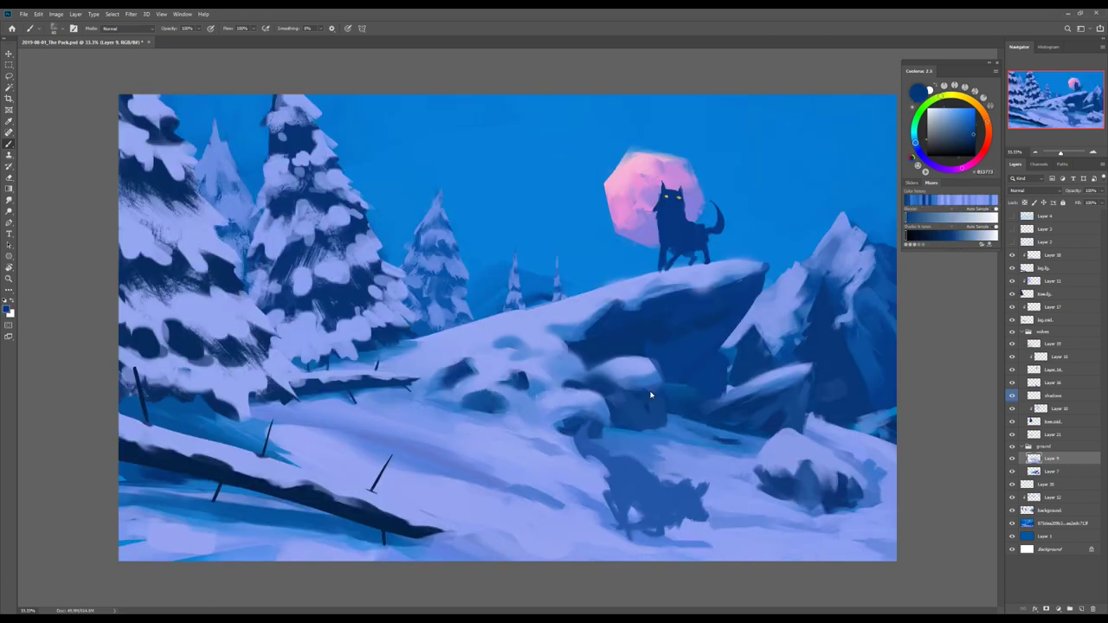
# Step: Cover the dark lower-left foreground with light snow in a sampled lighter blue
pyautogui.keyDown('alt'); pyautogui.click(721, 378); pyautogui.keyUp('alt')
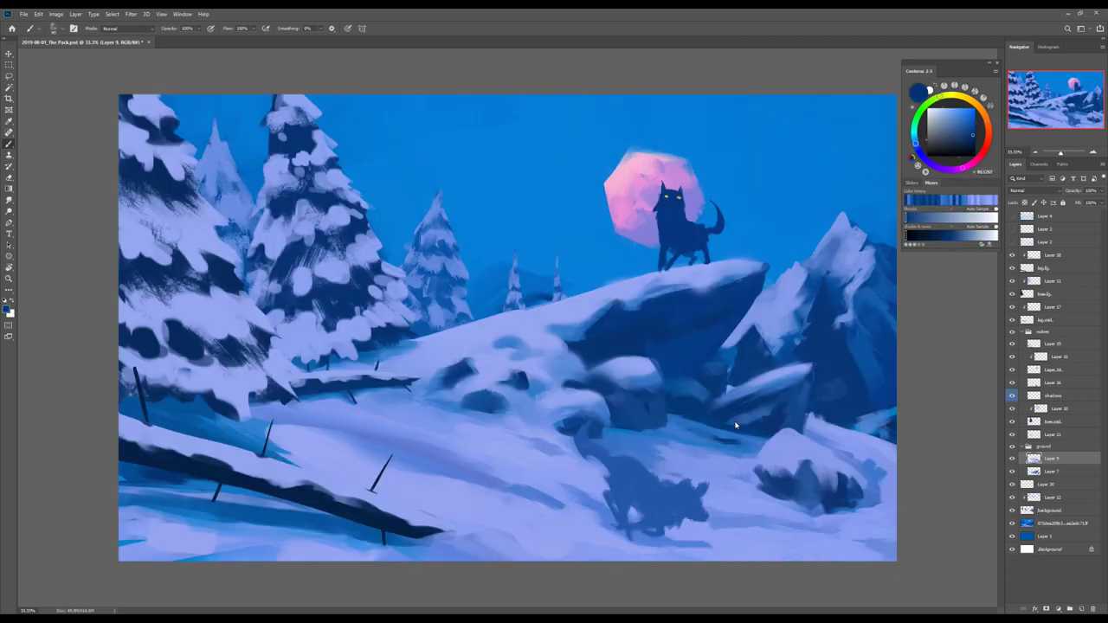
pyautogui.press('h')
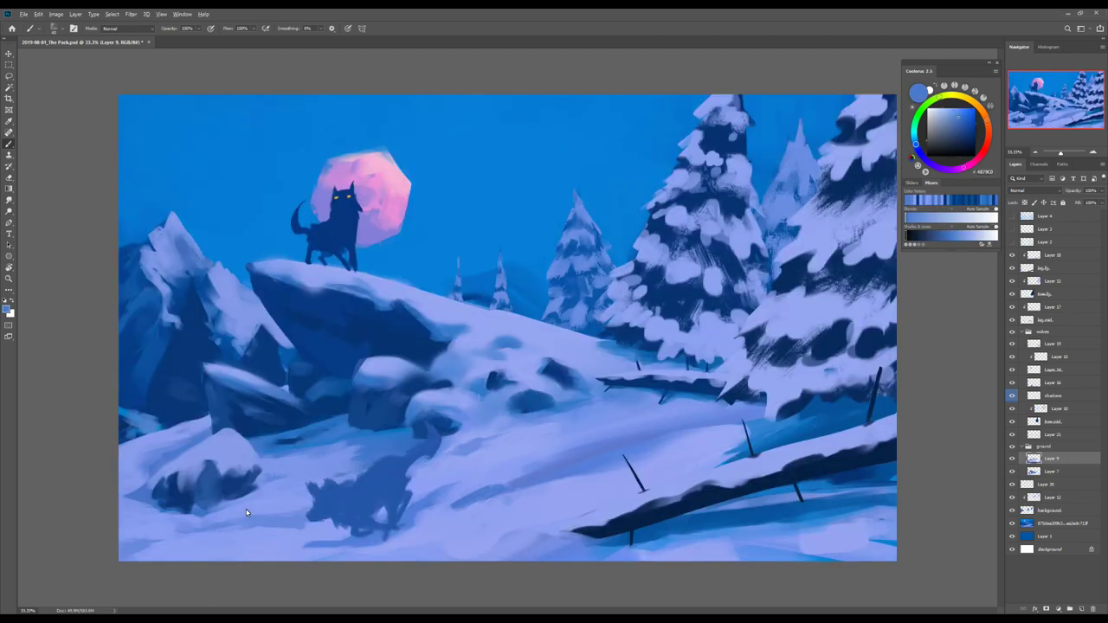
pyautogui.press('h')
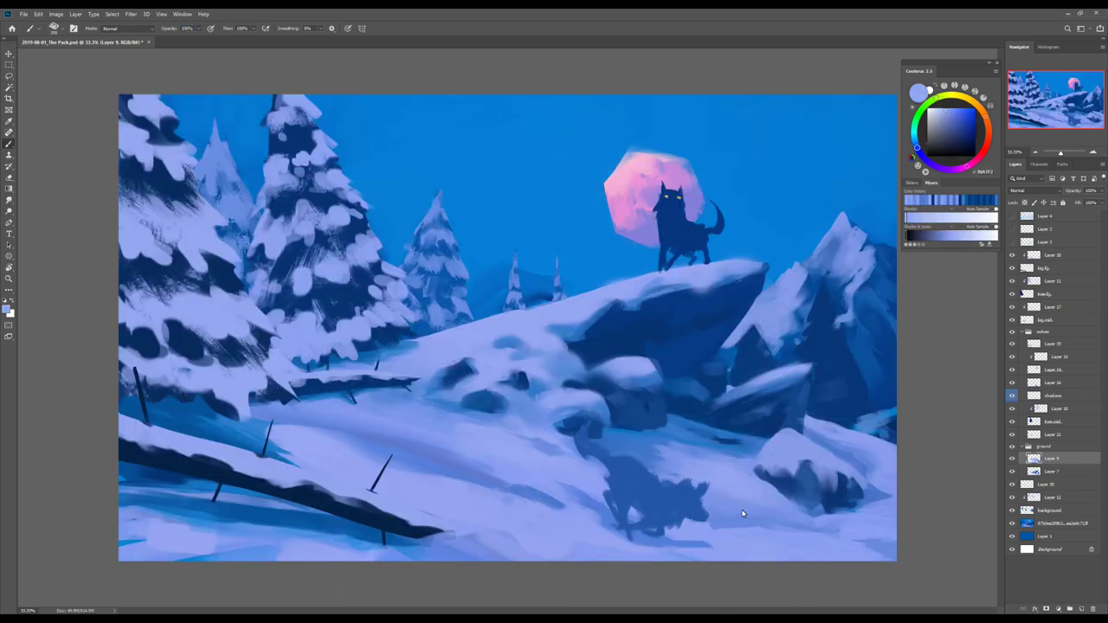
pyautogui.moveTo(450, 555); pyautogui.dragTo(130, 532)
pyautogui.moveTo(121, 480); pyautogui.dragTo(286, 441)
# Step: On Layer 9, resample darker blue and snow colours from the painting
pyautogui.press('e')
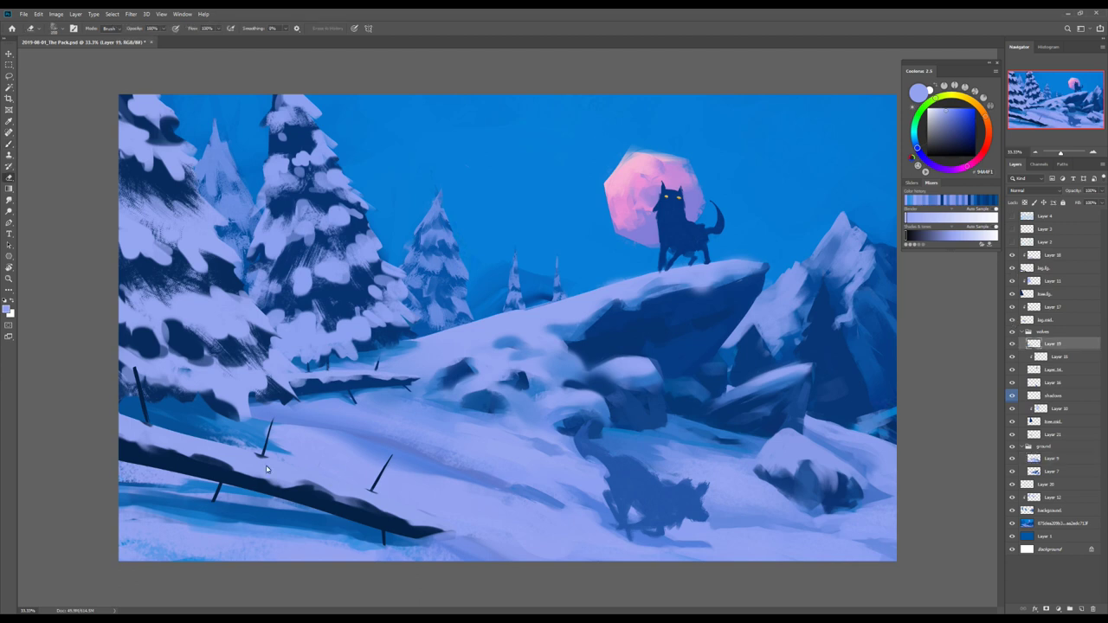
pyautogui.click(1052, 458)
pyautogui.press('b')
pyautogui.keyDown('alt'); pyautogui.click(670, 395); pyautogui.keyUp('alt')
pyautogui.press('h')
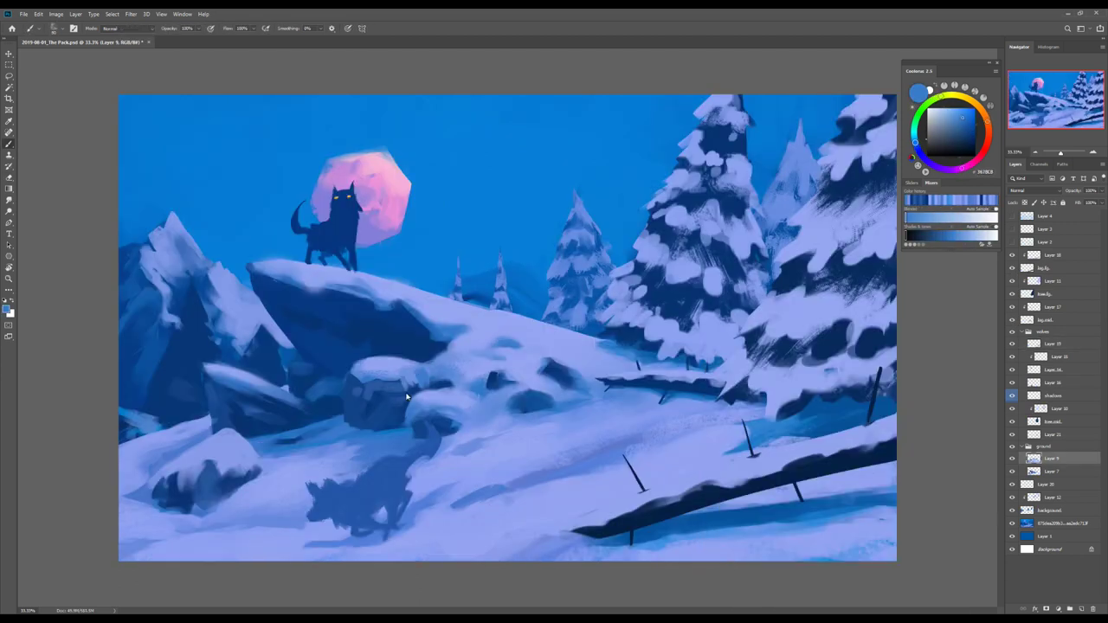
pyautogui.keyDown('alt'); pyautogui.click(462, 396); pyautogui.keyUp('alt')
pyautogui.keyDown('alt'); pyautogui.click(558, 359); pyautogui.keyUp('alt')
pyautogui.press('h')
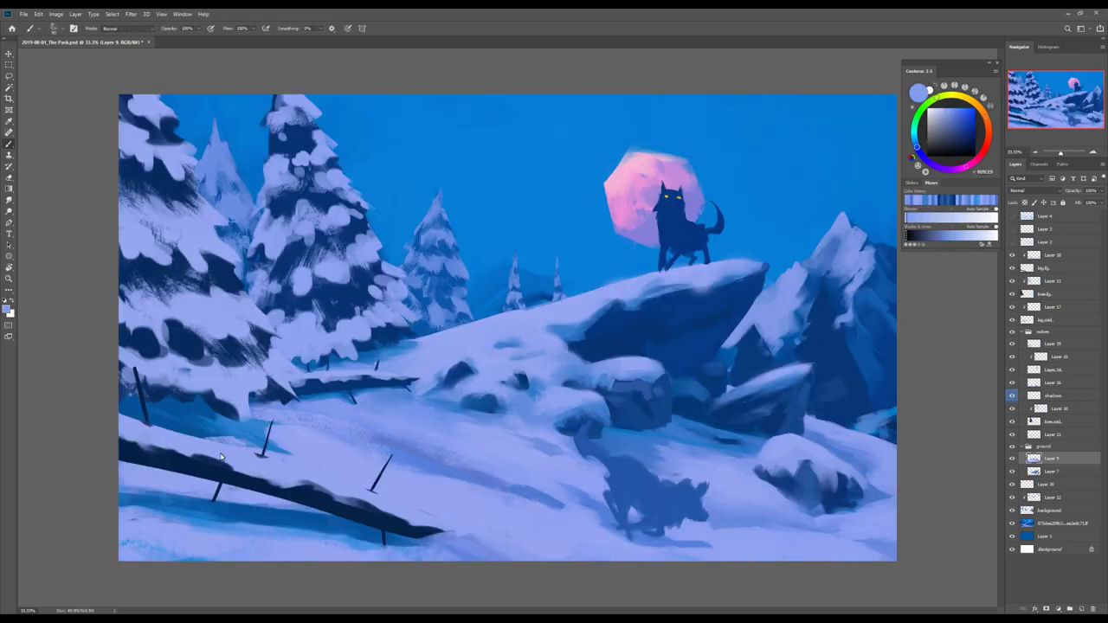
# Step: Choose a new brush from the brush presets
pyautogui.rightClick(780, 223)
pyautogui.press('Escape')
pyautogui.press('h')
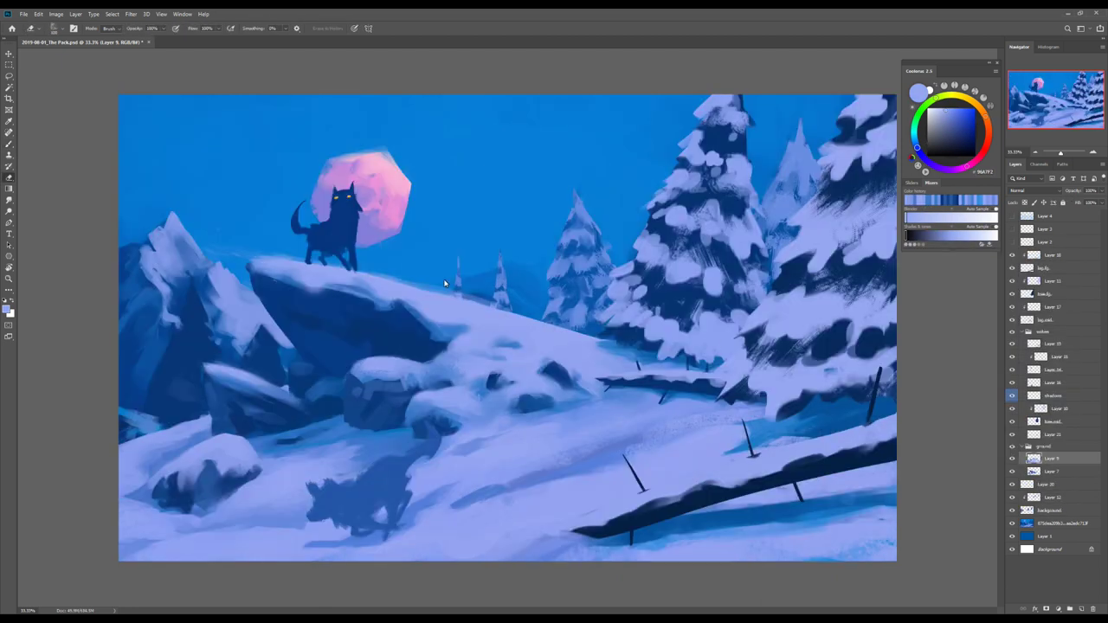
pyautogui.rightClick(736, 277)
pyautogui.doubleClick(898, 401)
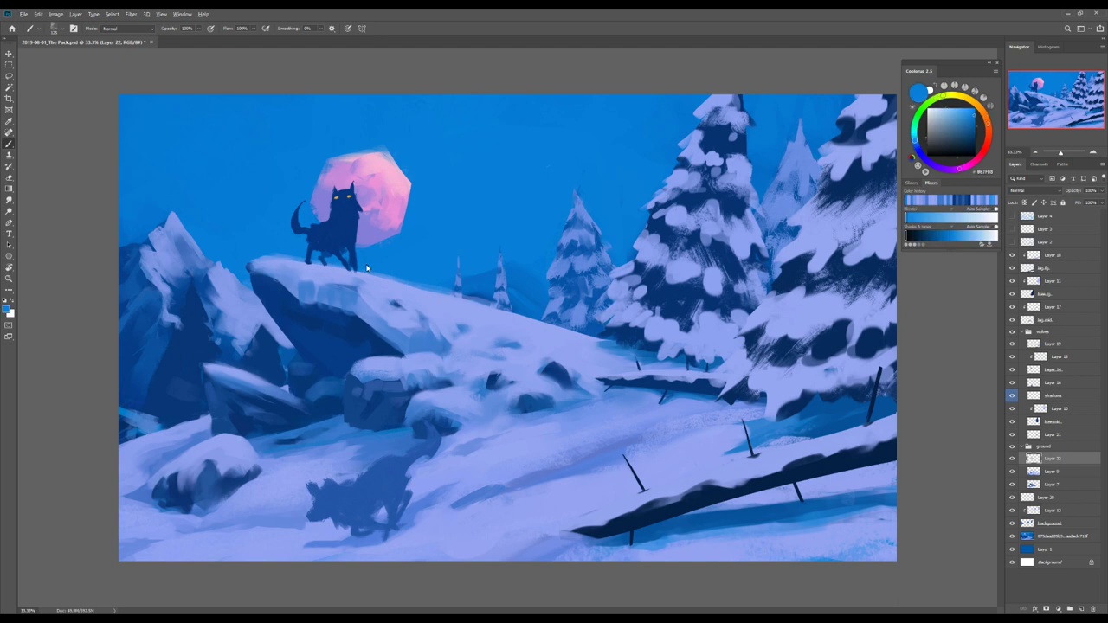
# Step: Paint a dark blue stroke near the central rocks
pyautogui.keyDown('alt'); pyautogui.click(477, 277); pyautogui.keyUp('alt')
pyautogui.moveTo(446, 333); pyautogui.dragTo(489, 321)
pyautogui.press('h')
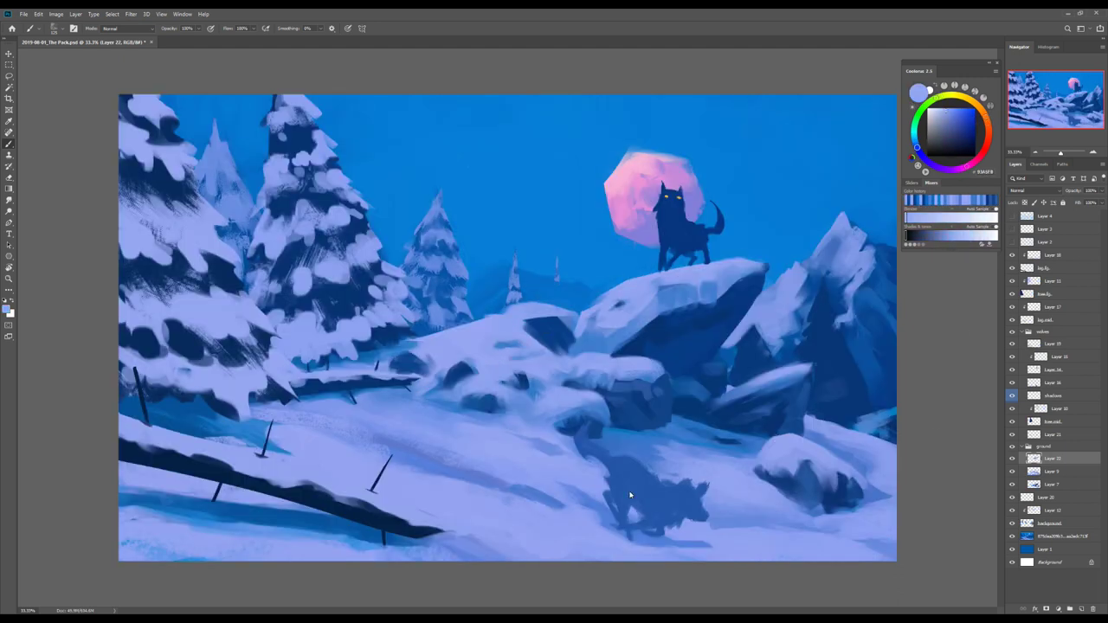
pyautogui.press('h')
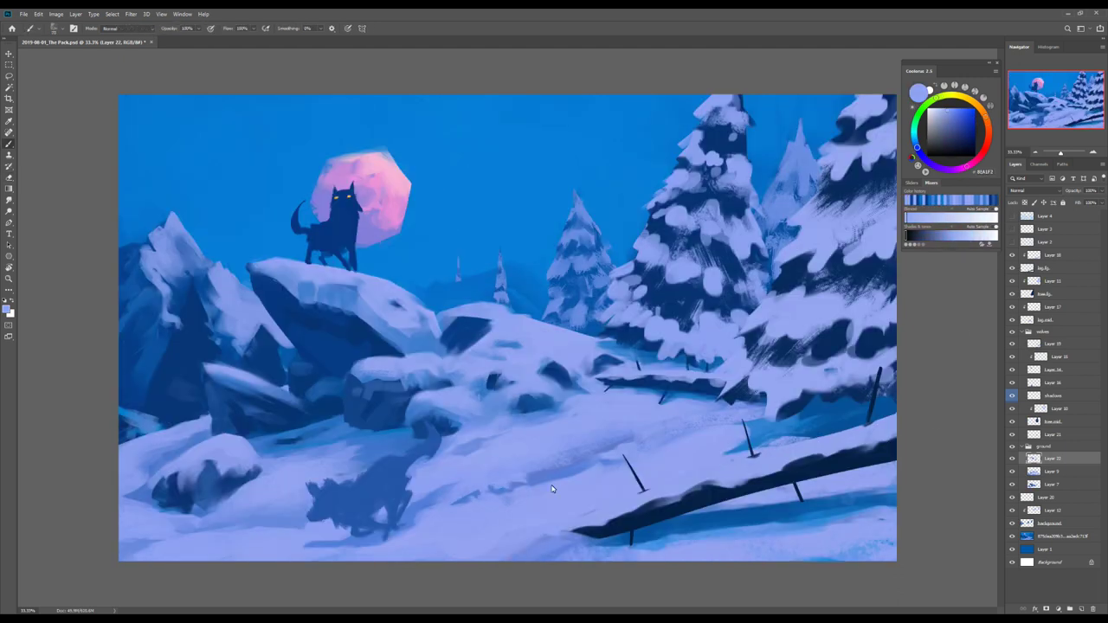
pyautogui.press('h')
# Step: Paint sampled blue trodden texture into the lower-left snow
pyautogui.keyDown('alt'); pyautogui.click(321, 445); pyautogui.keyUp('alt')
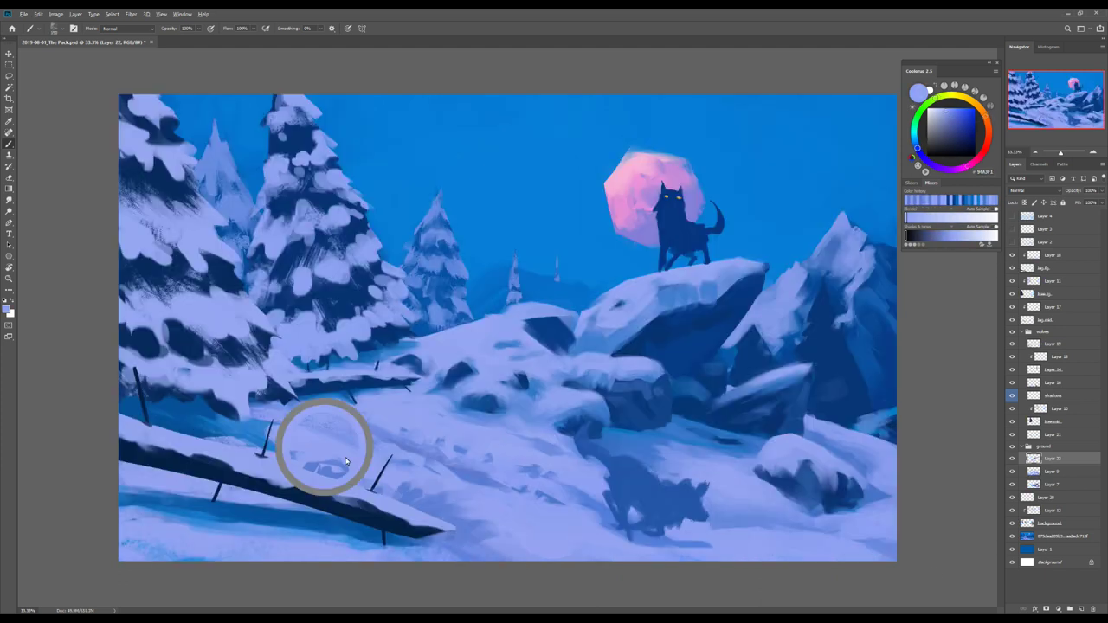
pyautogui.moveTo(312, 502); pyautogui.dragTo(130, 545)
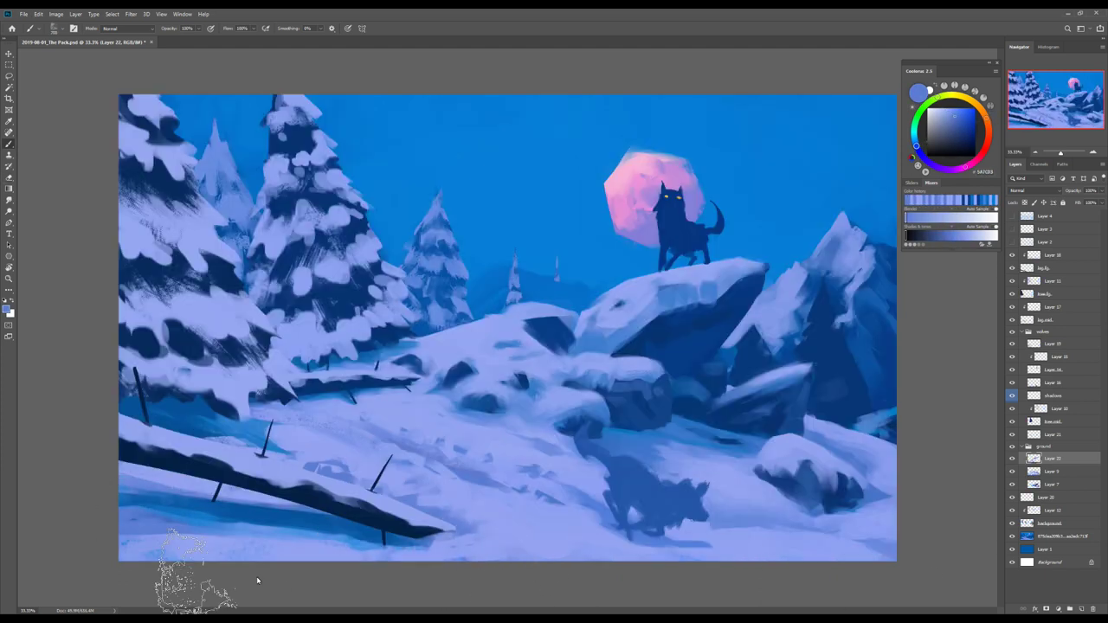
pyautogui.keyDown('alt'); pyautogui.click(594, 430); pyautogui.keyUp('alt')
pyautogui.press('e')
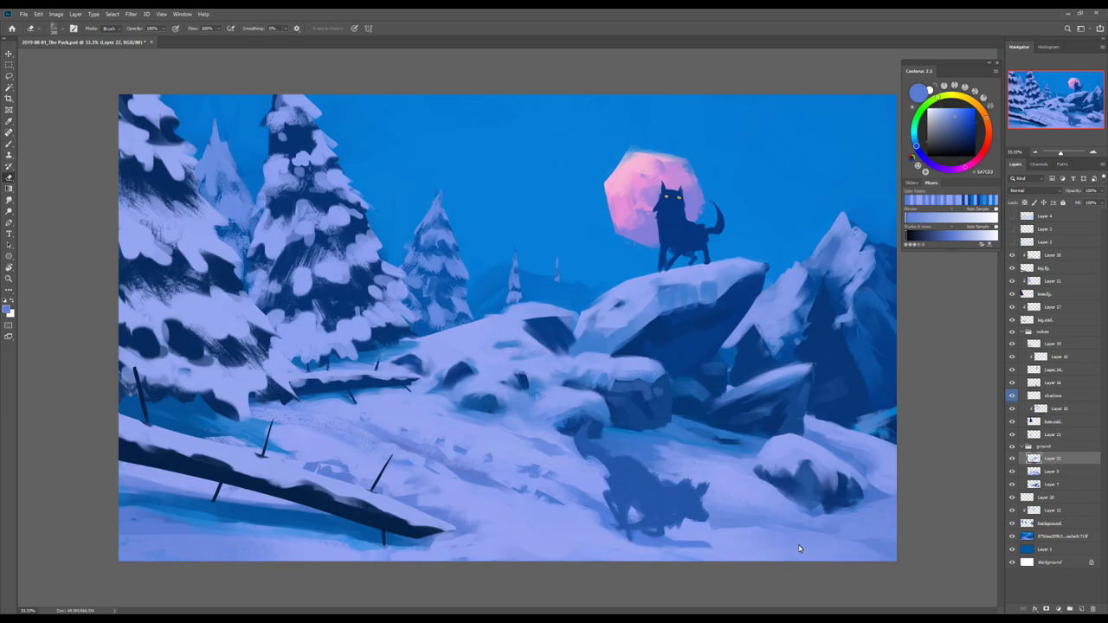
pyautogui.press('h')
pyautogui.press('h')
pyautogui.press('b')
# Step: Paint light snow on the middle pine's side and merge the new Layer 23 into Layer 22
pyautogui.moveTo(386, 251); pyautogui.dragTo(458, 316)
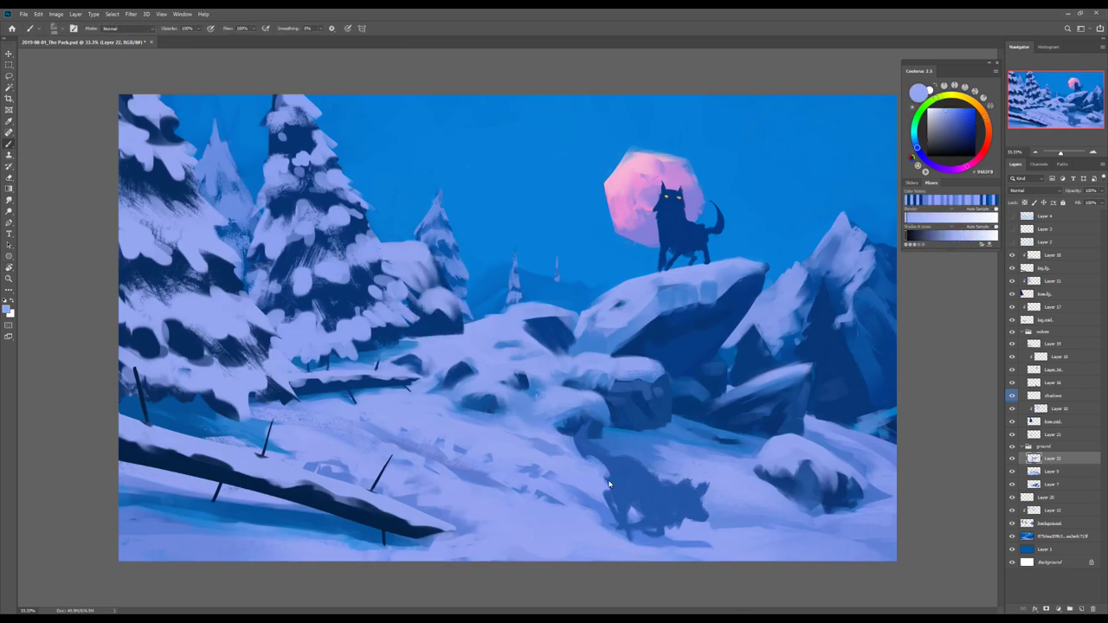
pyautogui.hotkey('ctrl', 'shift', 'alt', 'n')
pyautogui.press('e')
pyautogui.press('h')
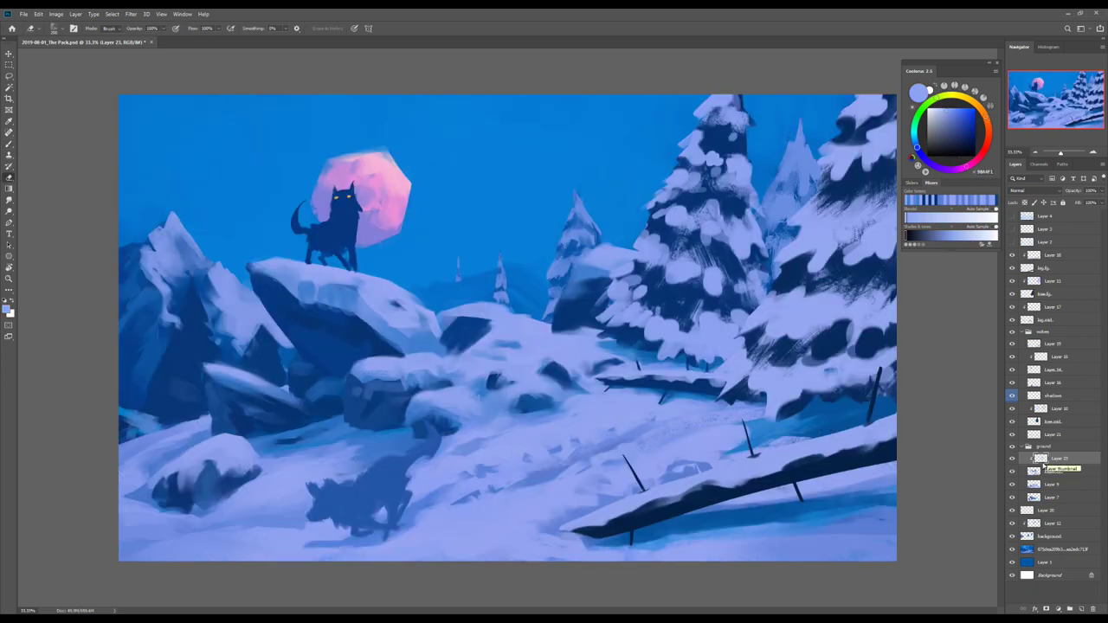
pyautogui.hotkey('ctrl', 'e')
pyautogui.press('b')
pyautogui.press('h')
# Step: Sample light lavender, add another layer, and step down to Layer 9 for eraser touch-ups
pyautogui.keyDown('alt'); pyautogui.click(387, 257); pyautogui.keyUp('alt')
pyautogui.press('e')
pyautogui.hotkey('ctrl', 'shift', 'alt', 'n')
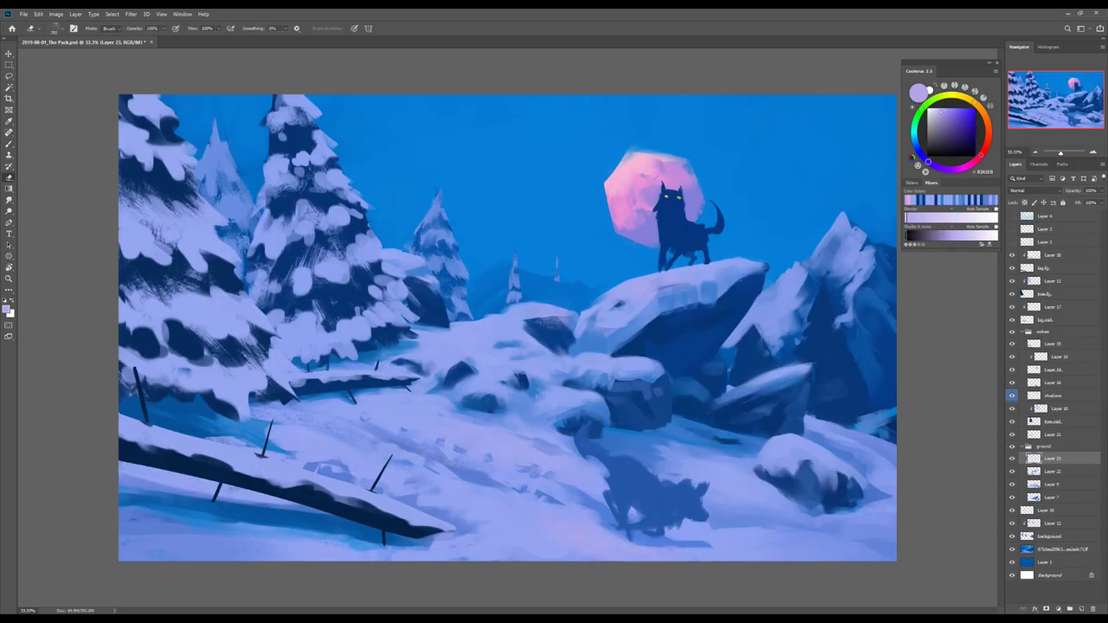
pyautogui.press('x')
pyautogui.press('h')
pyautogui.hotkey('alt', '[')
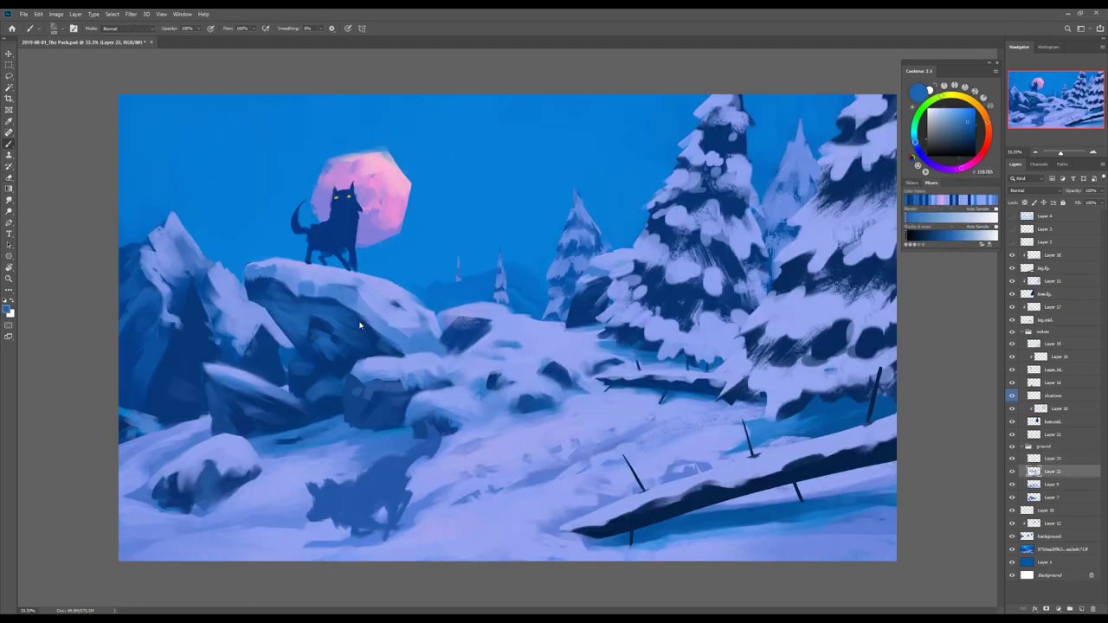
pyautogui.press('h')
pyautogui.press('h')
pyautogui.press('e')
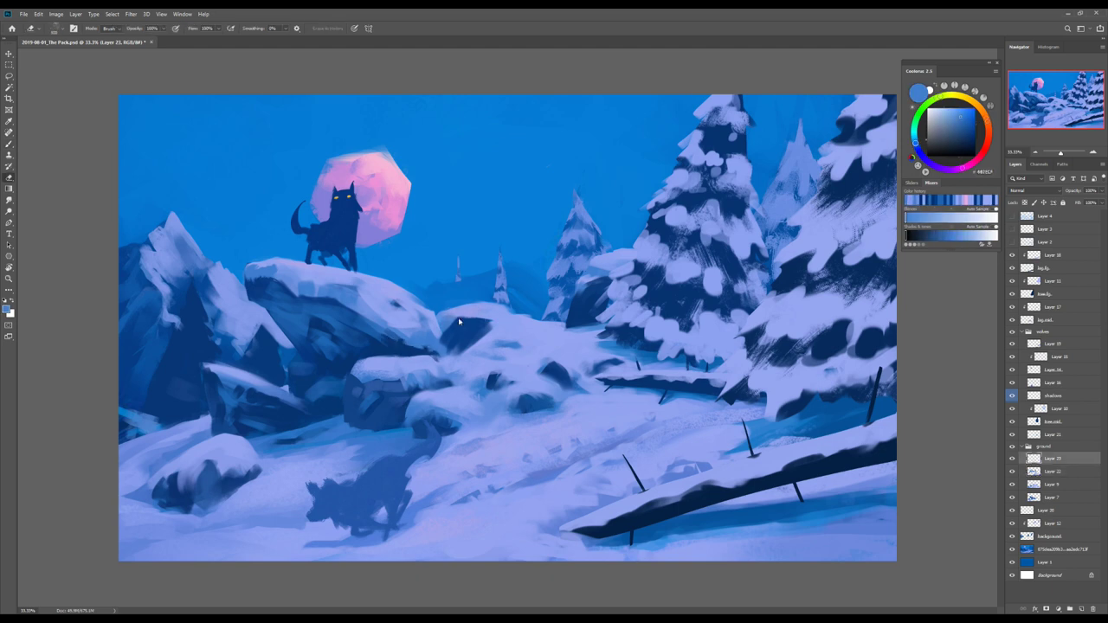
pyautogui.hotkey('alt', '[')
pyautogui.press('h')
pyautogui.press('h')
# Step: Darken the left rocky mountain, then hide the mountain layer and show the tree layer
pyautogui.hotkey('ctrl', '-')
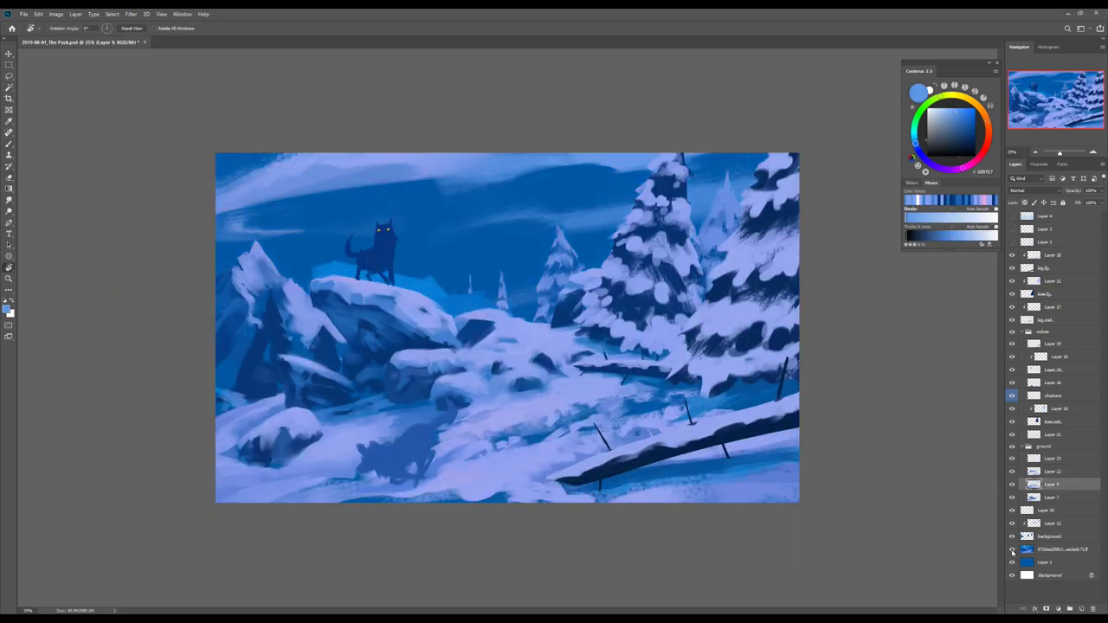
pyautogui.press('b')
pyautogui.moveTo(260, 285); pyautogui.dragTo(312, 381)
pyautogui.click(1012, 536)
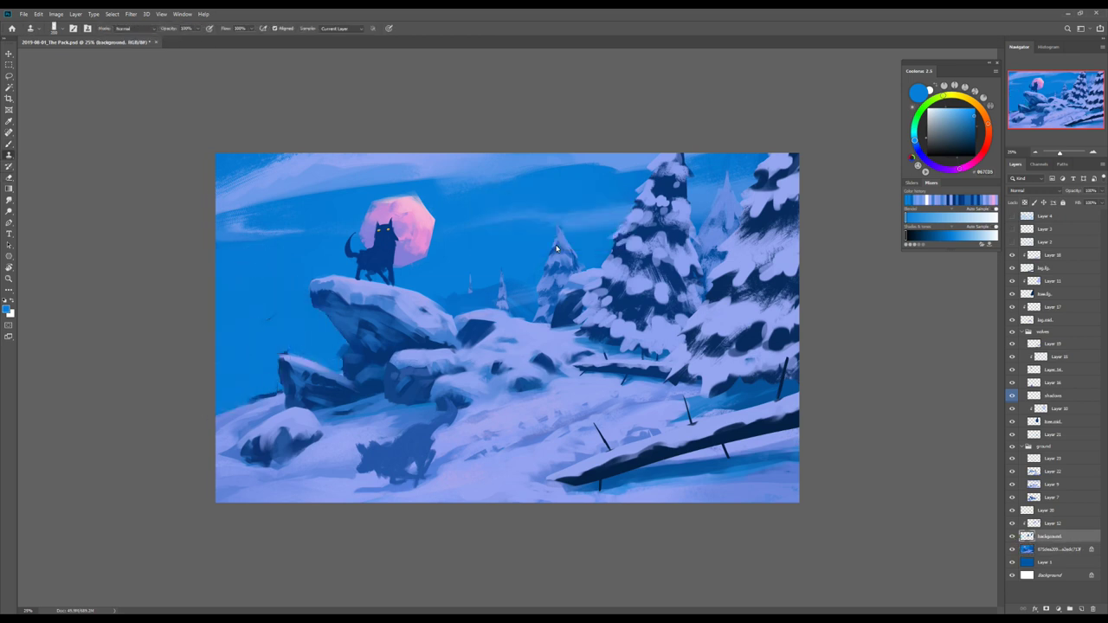
pyautogui.press('h')
pyautogui.click(1012, 538)
# Step: Stretch the background wider and cover the white right-hand strip with blue on Layer 24
pyautogui.hotkey('ctrl', 't')
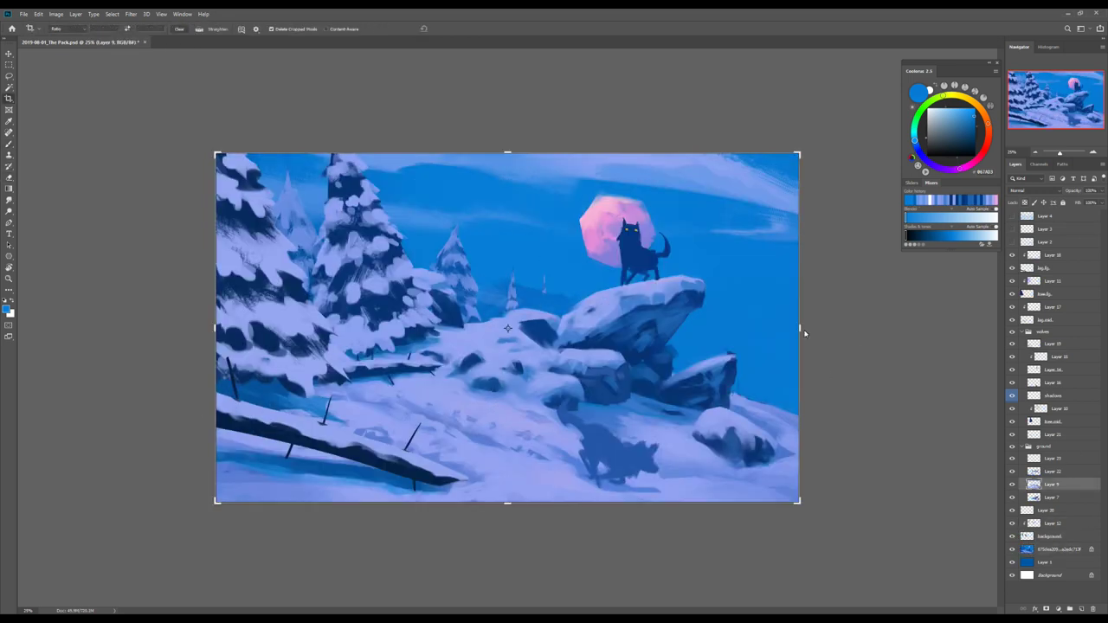
pyautogui.moveTo(799, 153); pyautogui.dragTo(798, 187)
pyautogui.press('Return')
pyautogui.hotkey('ctrl', 'shift', 'n')
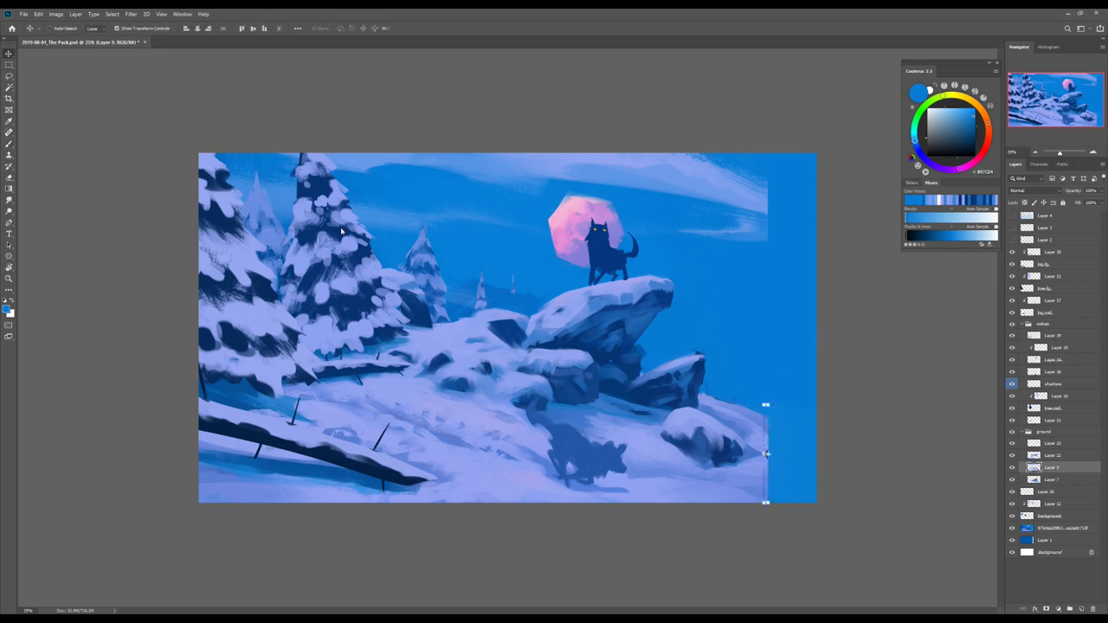
pyautogui.moveTo(762, 424); pyautogui.dragTo(786, 504)
# Step: Widen Layer 22 to reach the right edge of the canvas
pyautogui.hotkey('alt', ']')
pyautogui.hotkey('ctrl', 't')
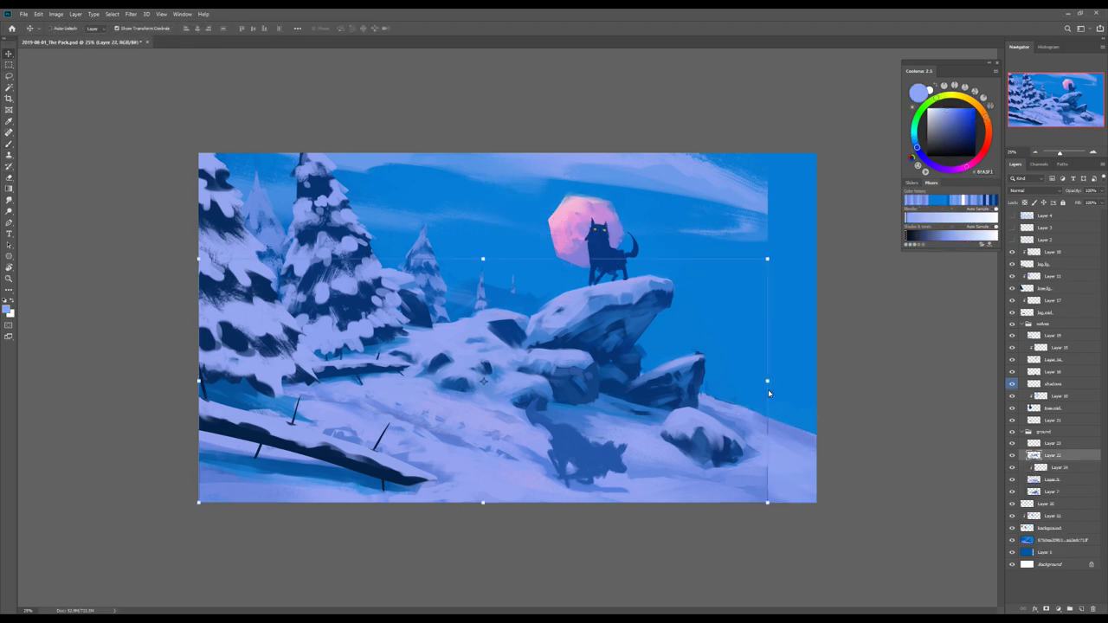
pyautogui.moveTo(816, 390); pyautogui.dragTo(874, 390)
pyautogui.press('Return')
pyautogui.press('h')
# Step: On a new Layer 25, add snowy-slope strokes and a pale streak across the sky
pyautogui.hotkey('ctrl', 'shift', 'alt', 'n')
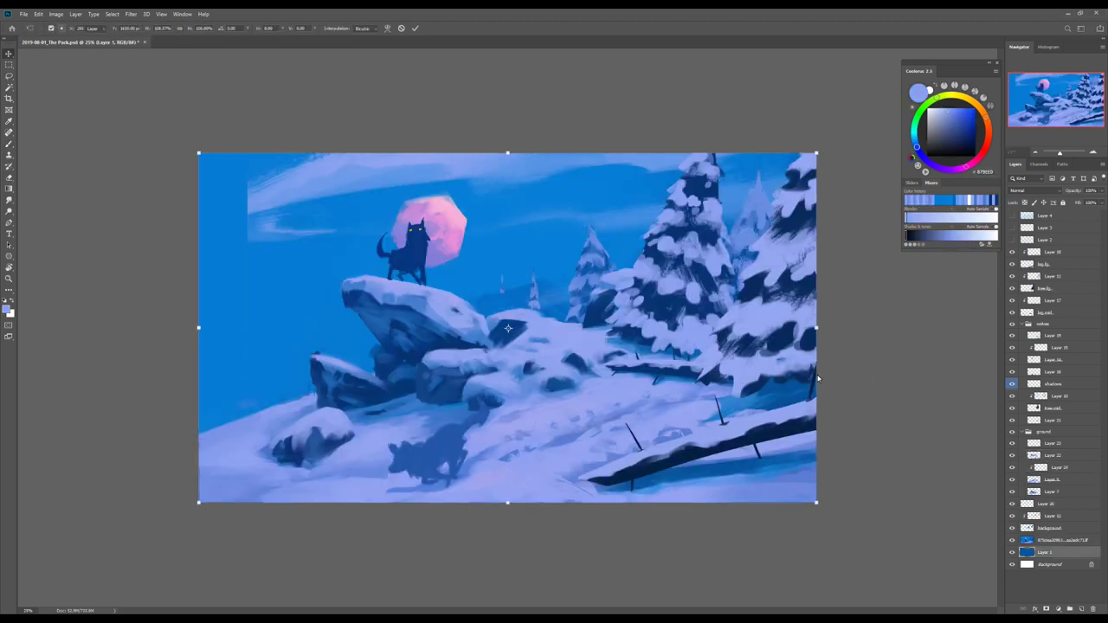
pyautogui.press('b')
pyautogui.moveTo(223, 381); pyautogui.dragTo(248, 321)
pyautogui.press('h')
pyautogui.moveTo(813, 324); pyautogui.dragTo(669, 326)
pyautogui.press('h')
pyautogui.moveTo(251, 205); pyautogui.dragTo(225, 219)
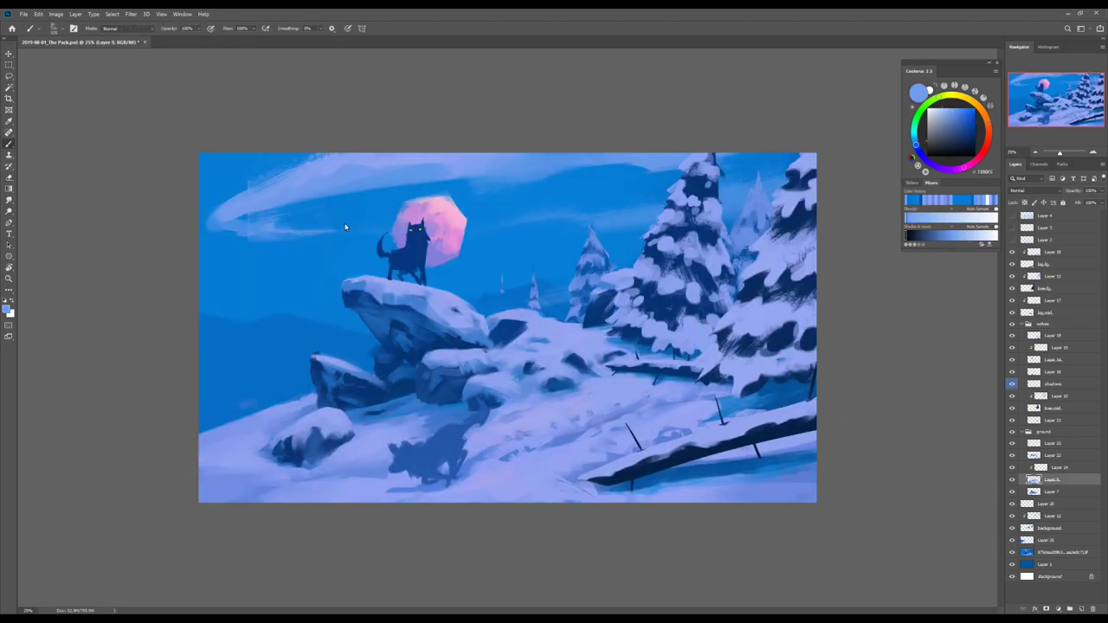
# Step: Erase to refine the sky streaks on the right, checking with mirrored views
pyautogui.press('e')
pyautogui.press('h')
pyautogui.moveTo(817, 276); pyautogui.dragTo(681, 267)
pyautogui.press('h')
pyautogui.press('h')
pyautogui.press('l')
# Step: Add Layer 27, merge it down, and move the layer lower in the stack
pyautogui.hotkey('ctrl', 'j')
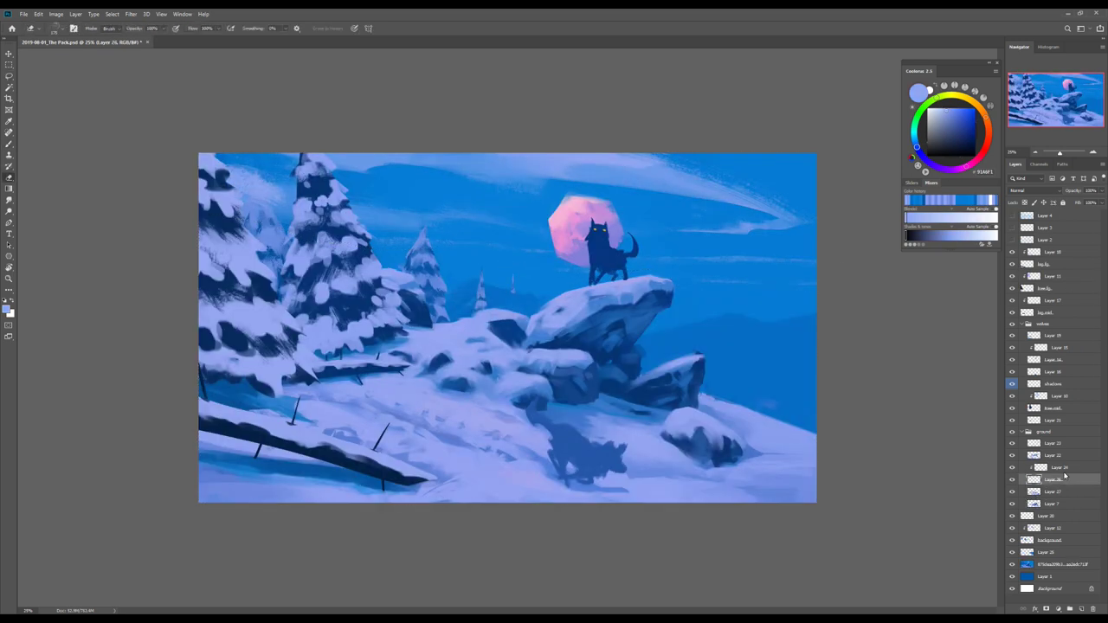
pyautogui.hotkey('ctrl', 'e')
pyautogui.moveTo(1048, 479); pyautogui.dragTo(1048, 545)
pyautogui.press('b')
pyautogui.press('h')
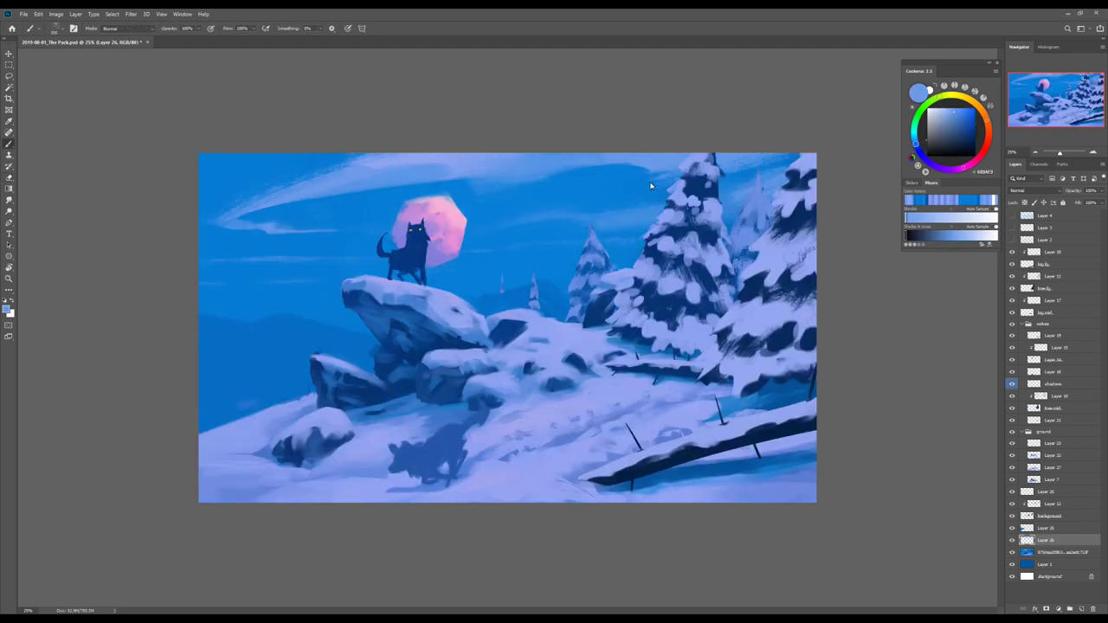
pyautogui.press('r')
pyautogui.press('h')
# Step: Toggle the rock and photo layers off and on to compare the composition
pyautogui.click(1013, 456)
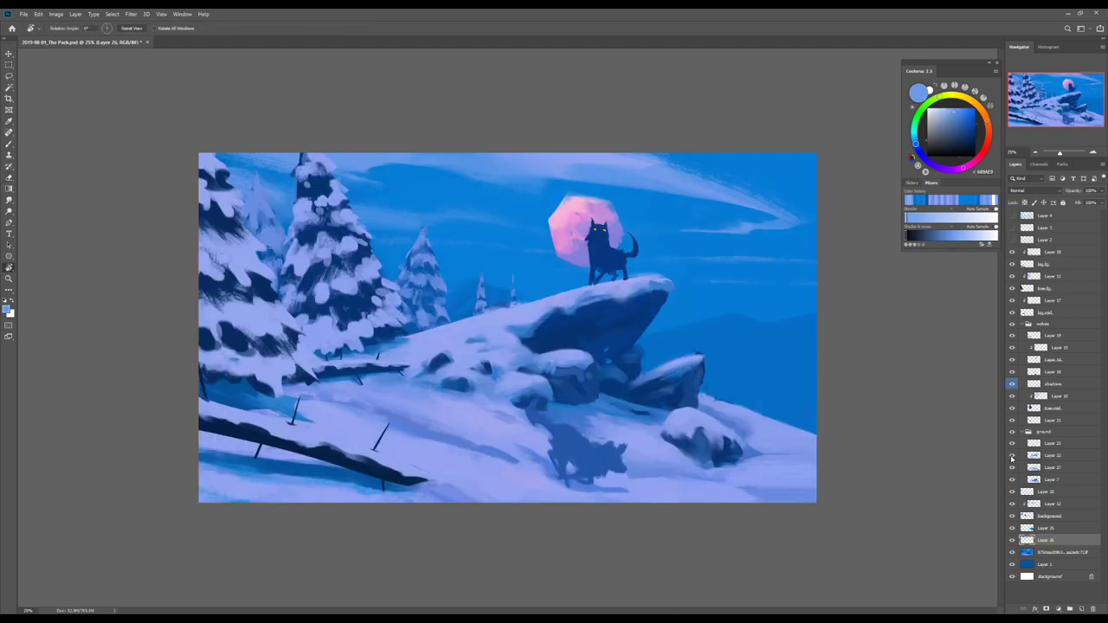
pyautogui.click(1015, 460)
pyautogui.moveTo(776, 417); pyautogui.dragTo(479, 208)
pyautogui.press('Escape')
pyautogui.click(1013, 552)
pyautogui.click(1052, 552)
pyautogui.press('b')
pyautogui.press('h')
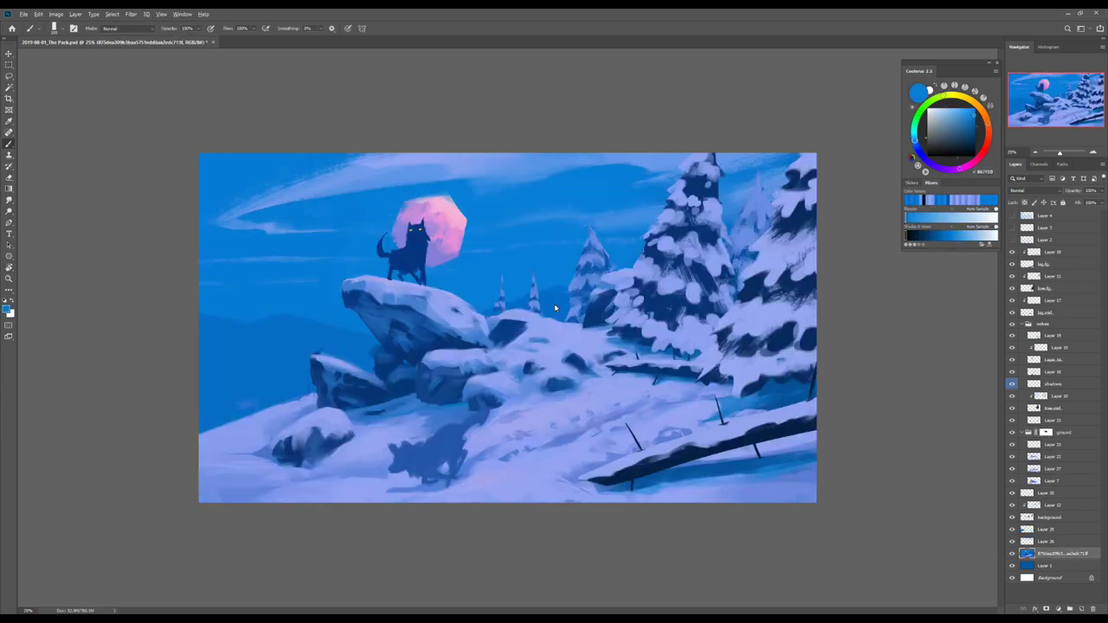
pyautogui.press('d')
# Step: Delete Layer 23, the layer with the two small distant trees
pyautogui.click(1043, 432)
pyautogui.press('h')
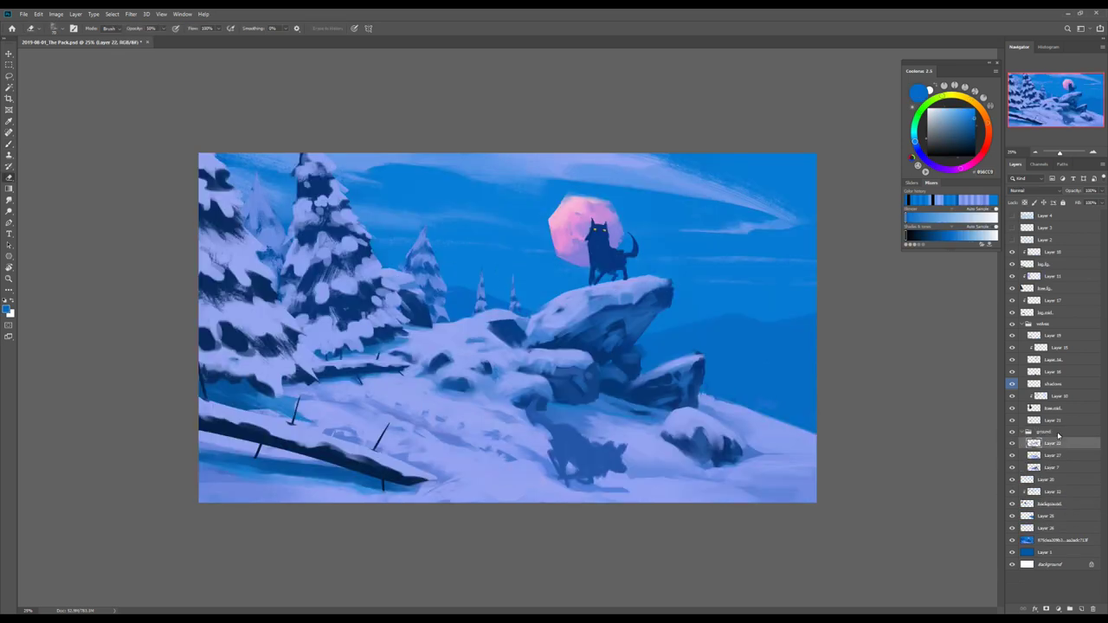
pyautogui.press('Delete')
pyautogui.keyDown('alt'); pyautogui.click(458, 292); pyautogui.keyUp('alt')
pyautogui.press('h')
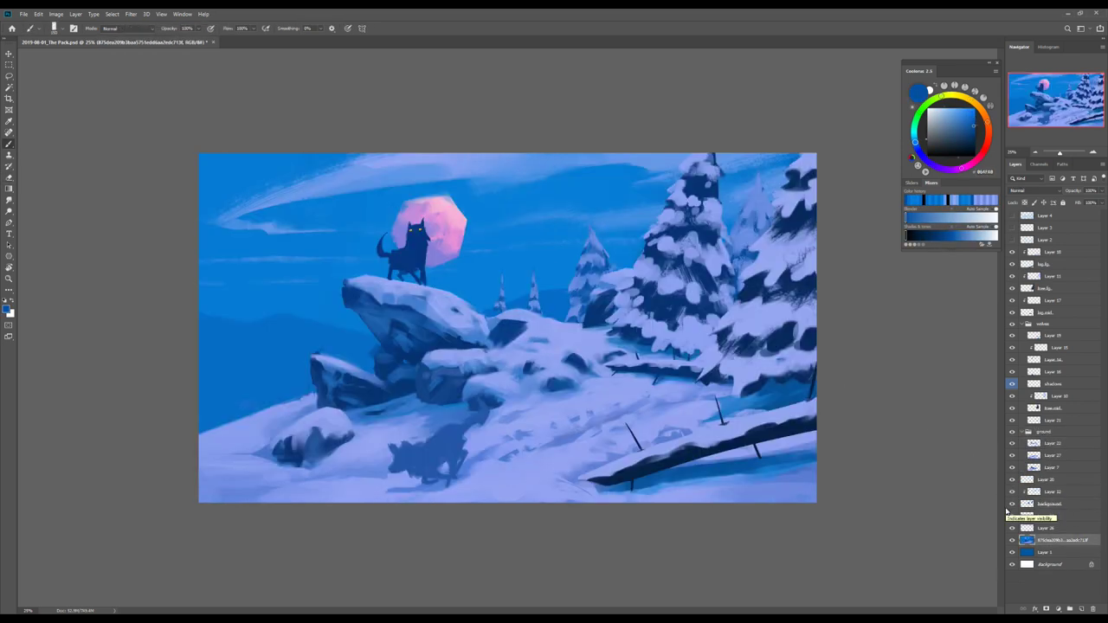
pyautogui.press('e')
# Step: On Layer 22, sample deep and light snow blues and add new Layer 28
pyautogui.keyDown('ctrl'); pyautogui.click(378, 359); pyautogui.keyUp('ctrl')
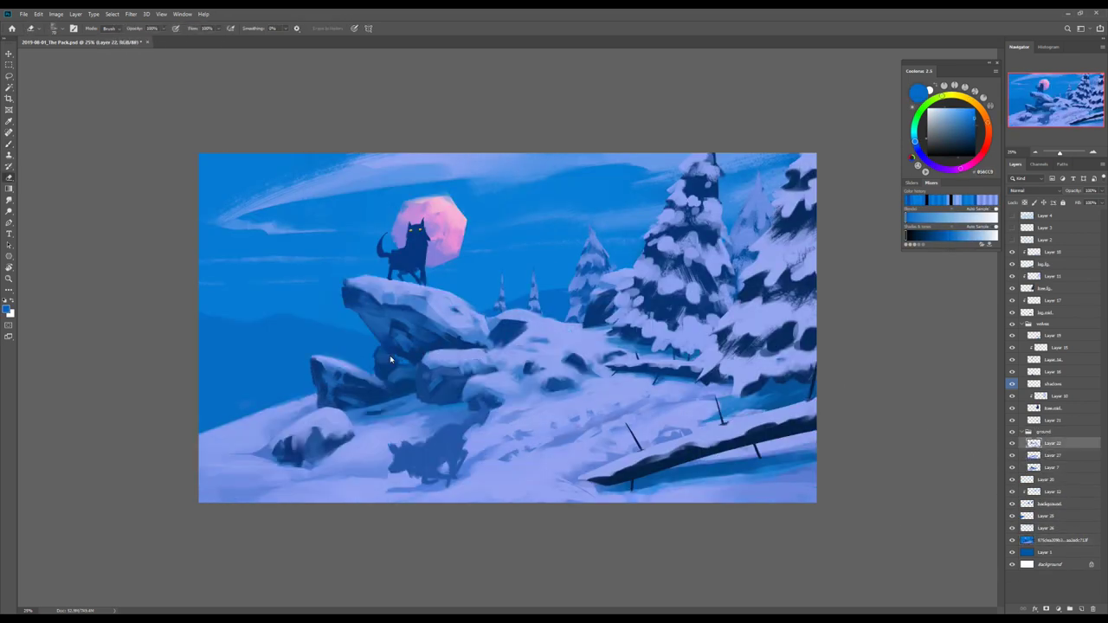
pyautogui.press('h')
pyautogui.press('b')
pyautogui.keyDown('alt'); pyautogui.click(633, 330); pyautogui.keyUp('alt')
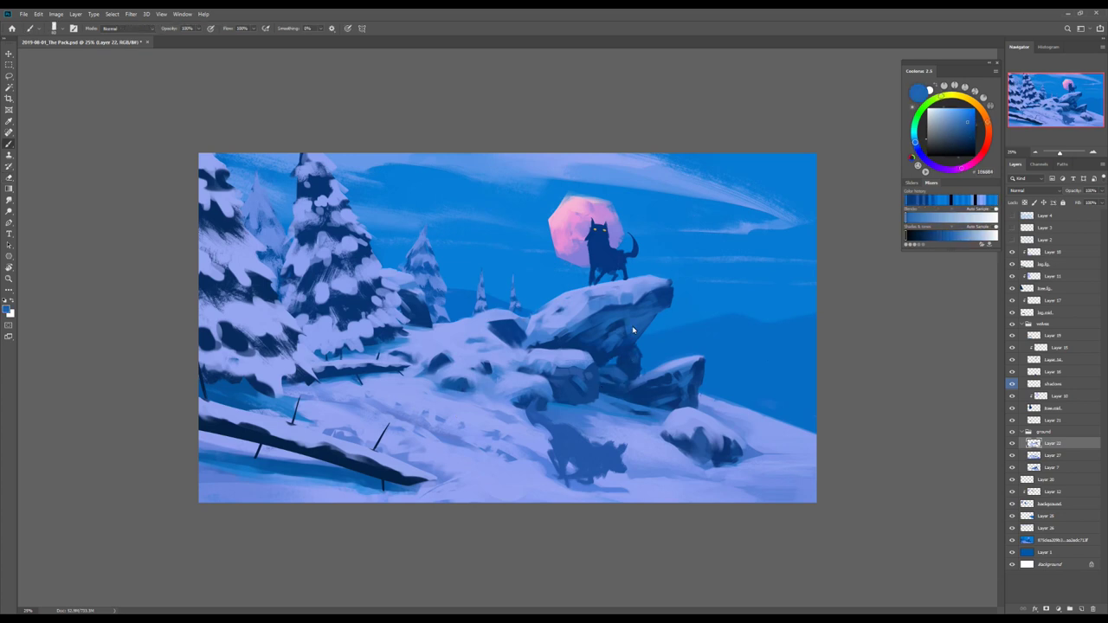
pyautogui.keyDown('alt'); pyautogui.click(562, 312); pyautogui.keyUp('alt')
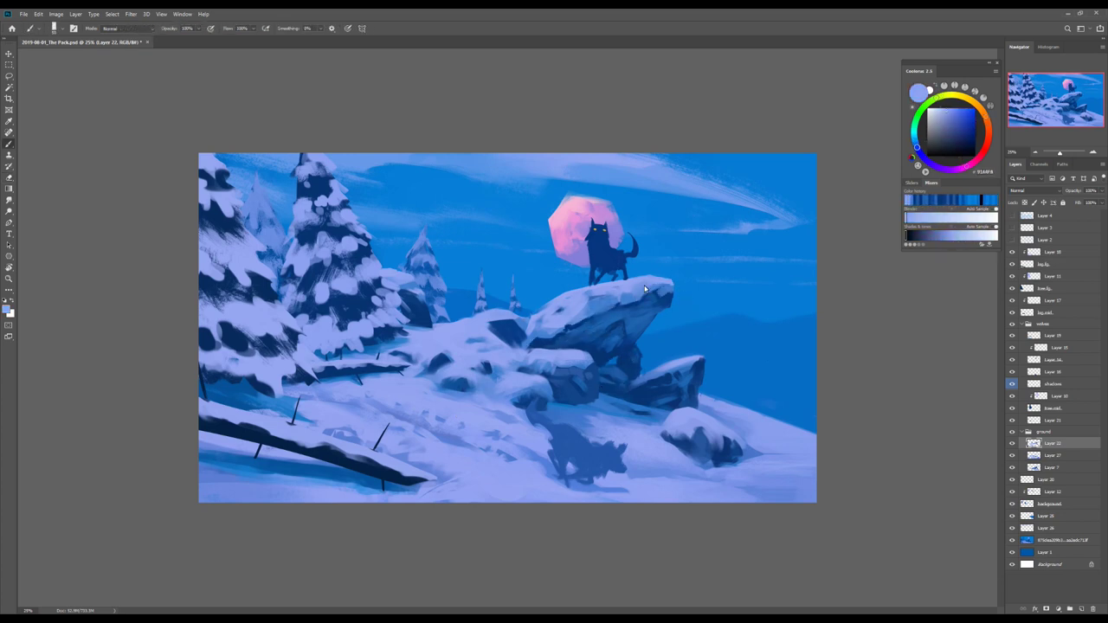
pyautogui.press('h')
pyautogui.hotkey('ctrl', 'shift', 'n')
pyautogui.press('Return')
# Step: Add a Color Dodge glow layer and paint cyan along the rock top
pyautogui.press('e')
pyautogui.press('h')
# Step: Darken the rock top with strokes, picking periwinkle and darker blue at 30% opacity
pyautogui.press('h')
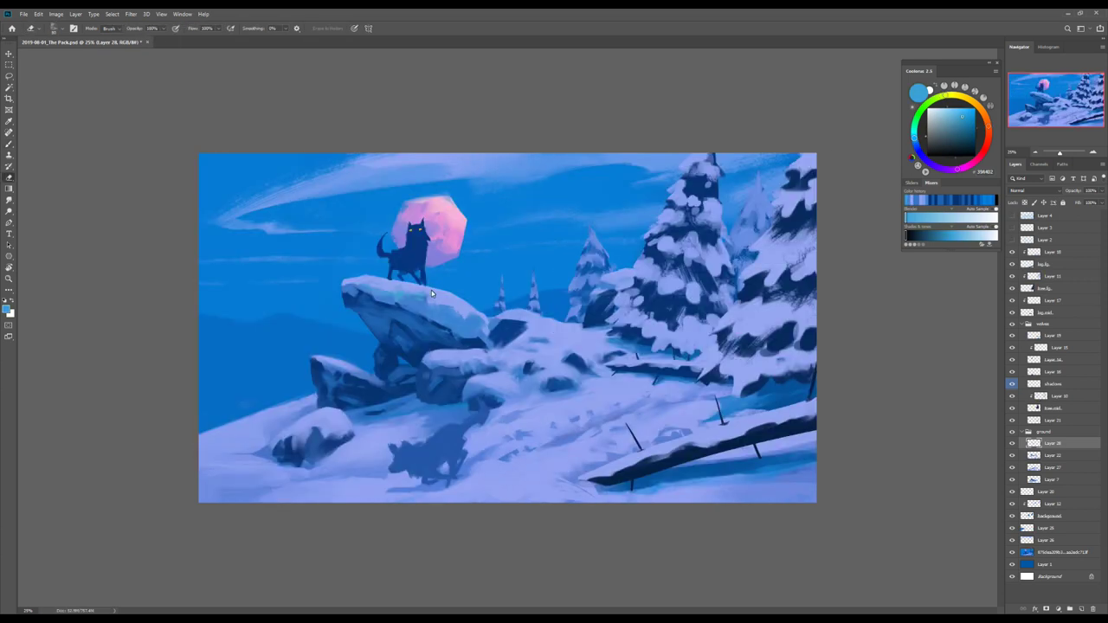
pyautogui.hotkey('ctrl', 'shift', 'n')
pyautogui.press('Return')
pyautogui.moveTo(364, 293); pyautogui.dragTo(425, 296)
pyautogui.hotkey('ctrl', 'u')
pyautogui.press('Escape')
pyautogui.press('h')
pyautogui.hotkey('alt', '[')
pyautogui.press('b')
pyautogui.moveTo(658, 290); pyautogui.dragTo(588, 332)
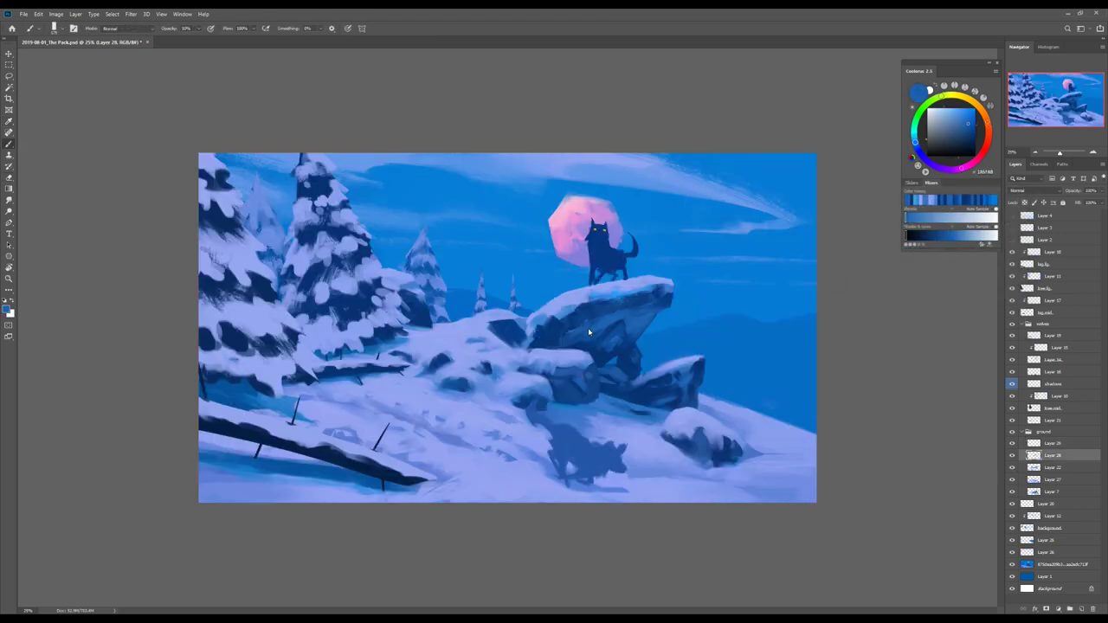
pyautogui.keyDown('alt'); pyautogui.click(595, 303); pyautogui.keyUp('alt')
pyautogui.press('3')
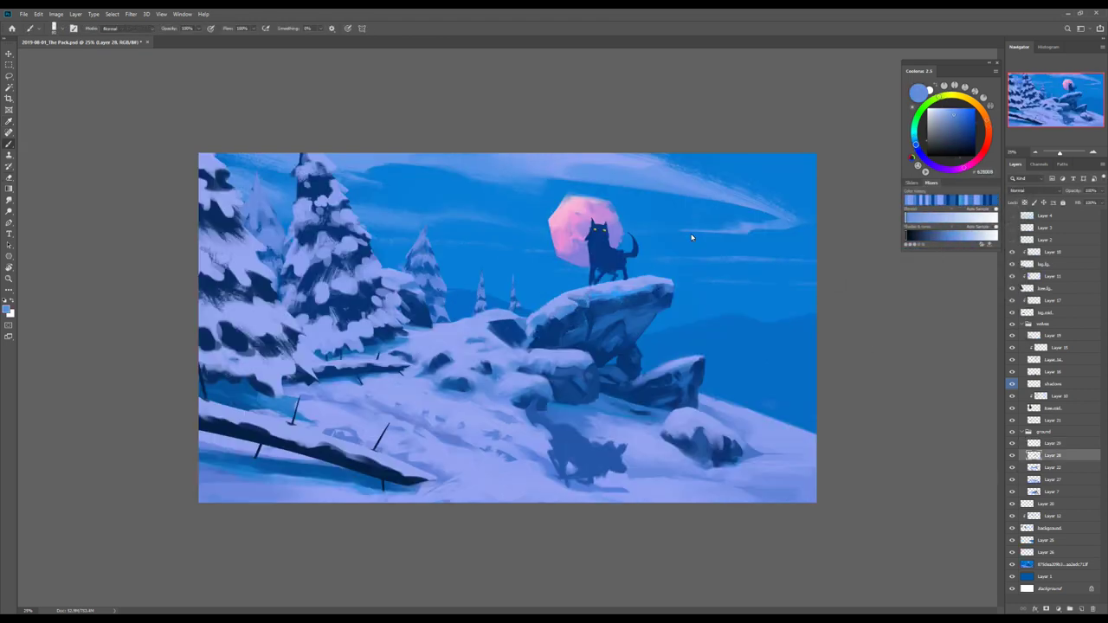
pyautogui.keyDown('alt'); pyautogui.click(595, 376); pyautogui.keyUp('alt')
# Step: On a new layer above Layer 28, paint darker blue shading onto the rock top
pyautogui.hotkey('ctrl', 'shift', 'alt', 'n')
pyautogui.moveTo(658, 293)
pyautogui.mouseDown()
pyautogui.moveTo(595, 307)
pyautogui.moveTo(542, 355)
pyautogui.mouseUp()
pyautogui.press('h')
pyautogui.press('b')
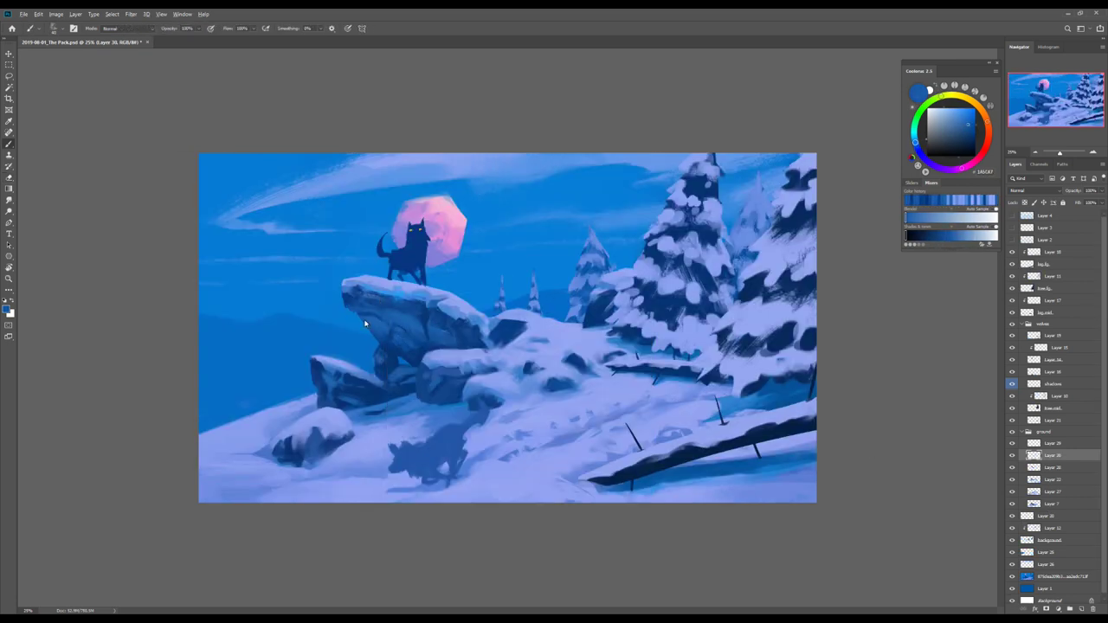
pyautogui.press('b')
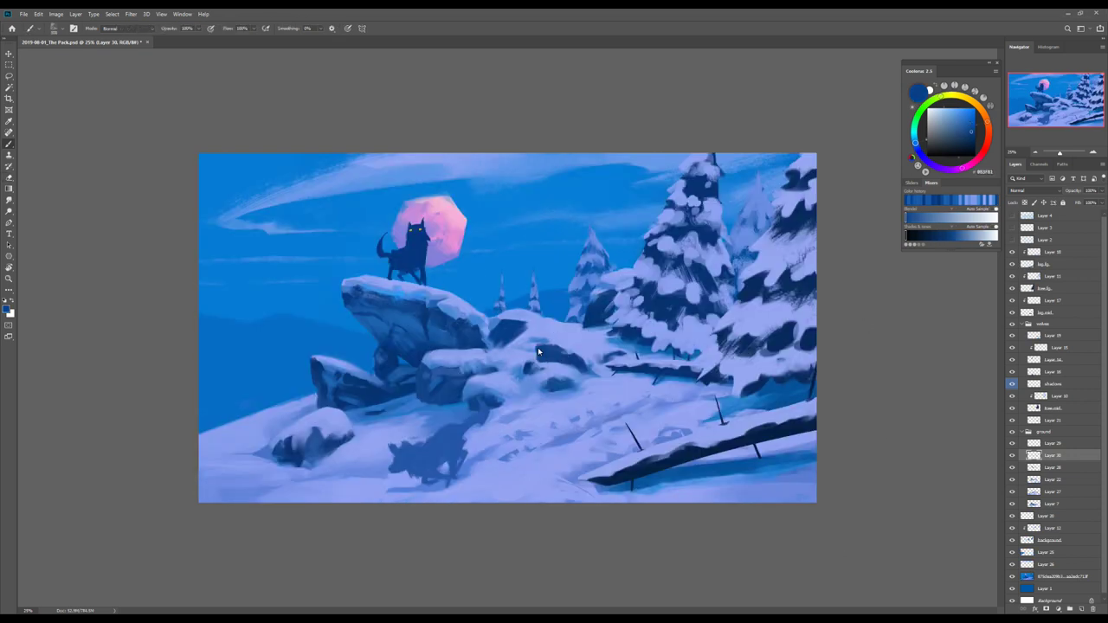
pyautogui.keyDown('alt'); pyautogui.click(506, 324); pyautogui.keyUp('alt')
pyautogui.keyDown('alt'); pyautogui.click(503, 327); pyautogui.keyUp('alt')
pyautogui.press('h')
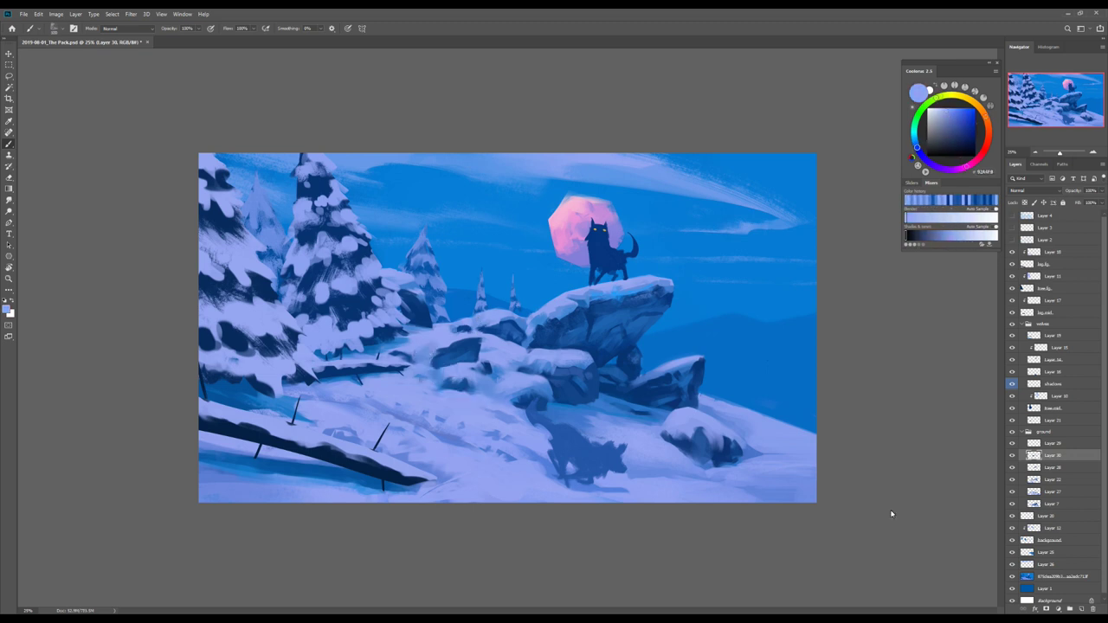
pyautogui.press('h')
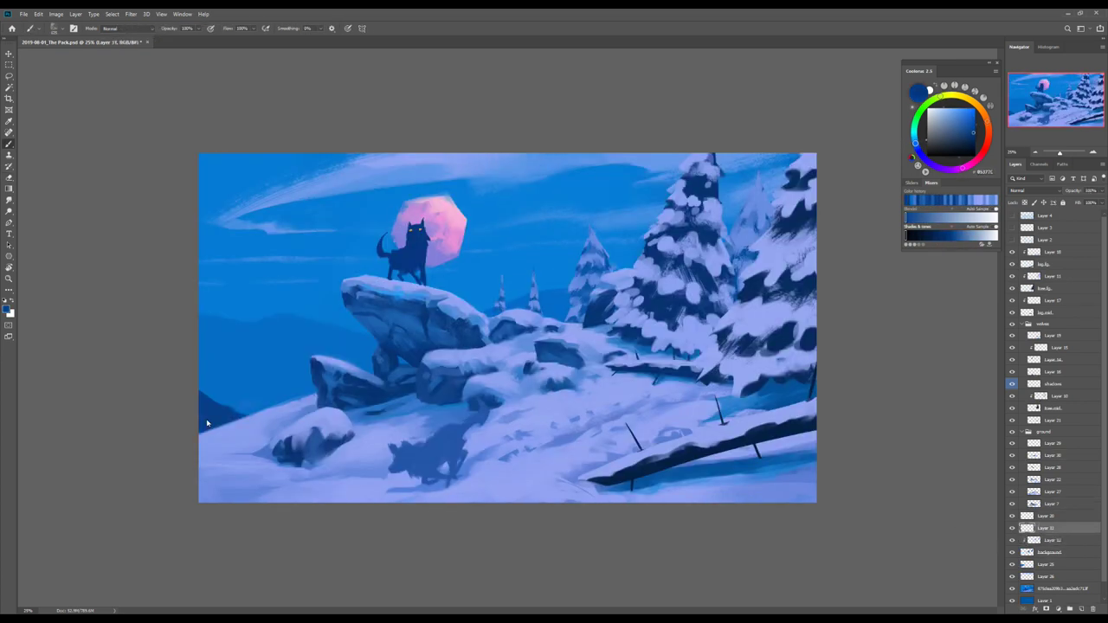
# Step: Delete the dark mountains on the left side of the scene
pyautogui.hotkey('ctrl', 'z')
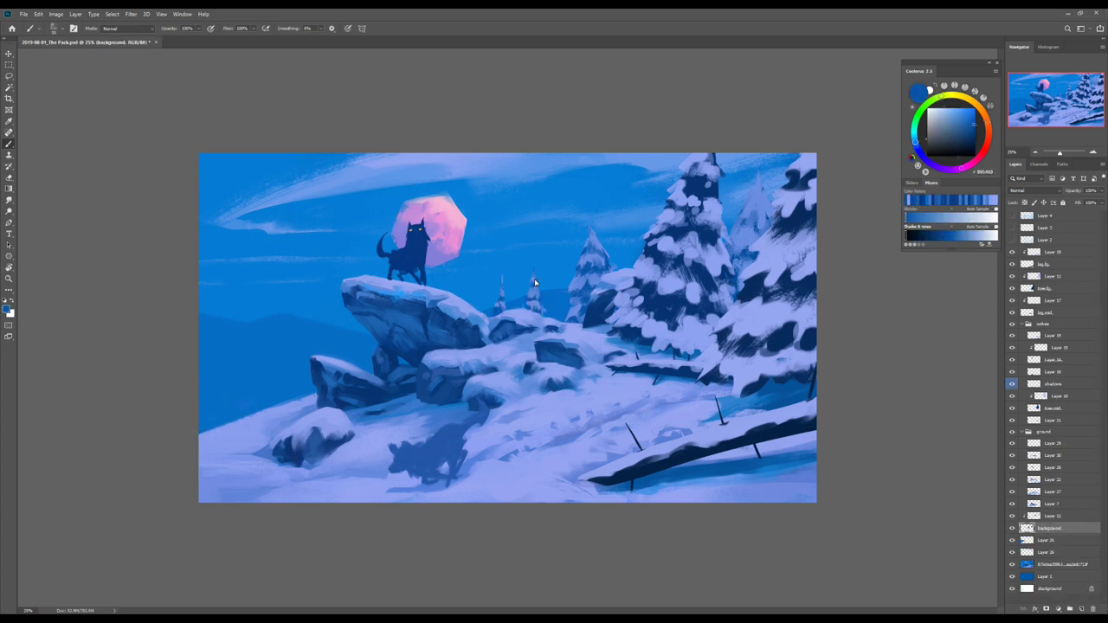
pyautogui.press('e')
pyautogui.press('h')
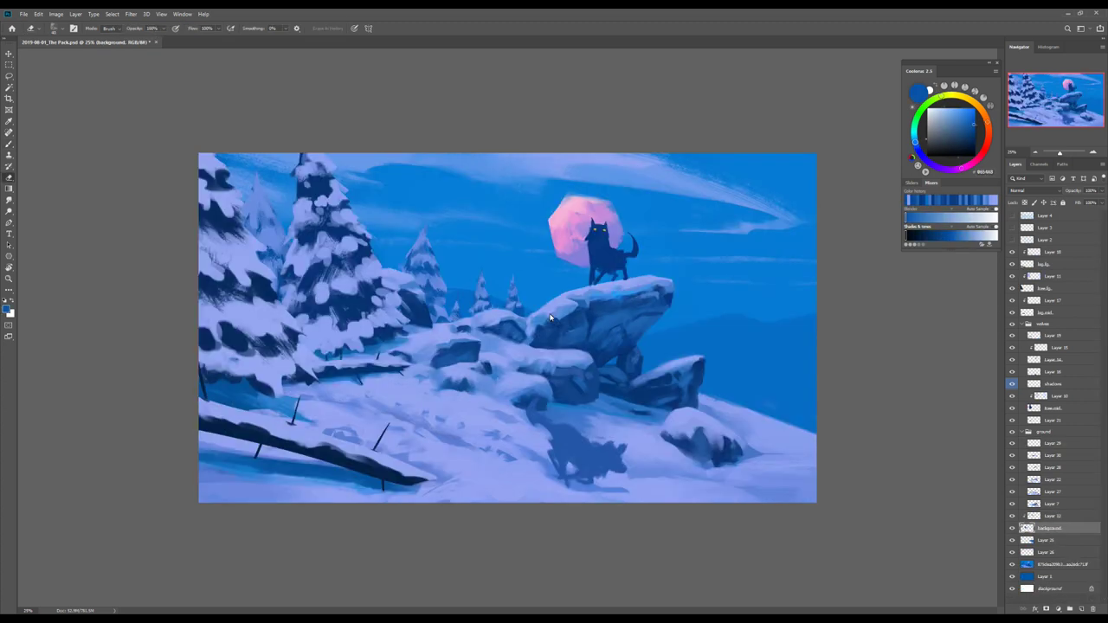
pyautogui.press('h')
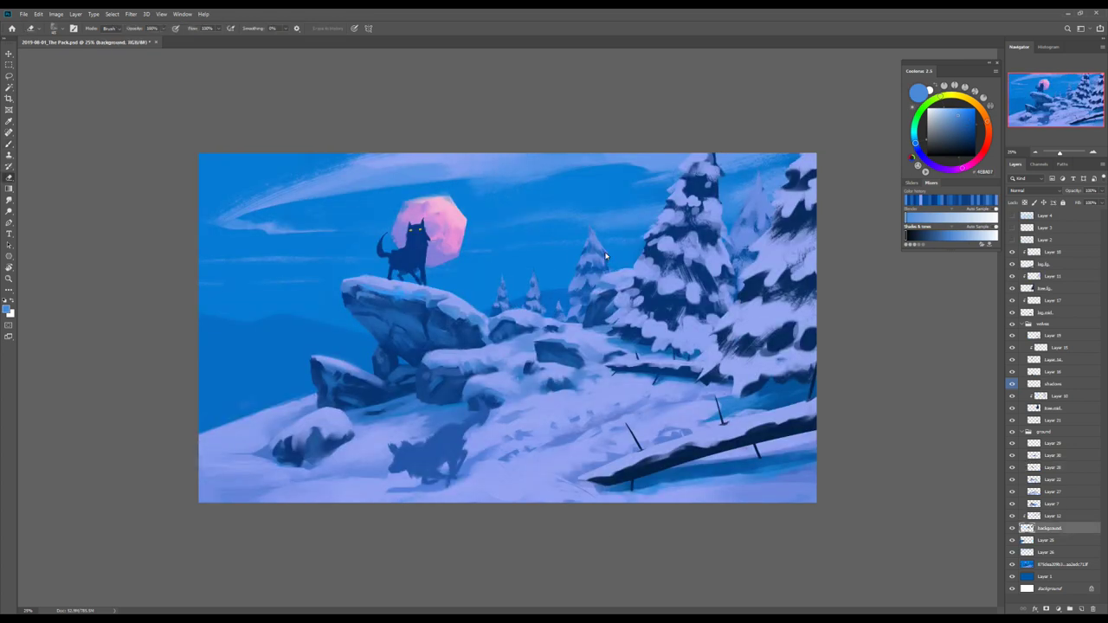
pyautogui.press('h')
pyautogui.hotkey('alt', ']')
pyautogui.press('h')
pyautogui.press('h')
# Step: Pick a lighter blue and select Layer 30 for further shading
pyautogui.press('e')
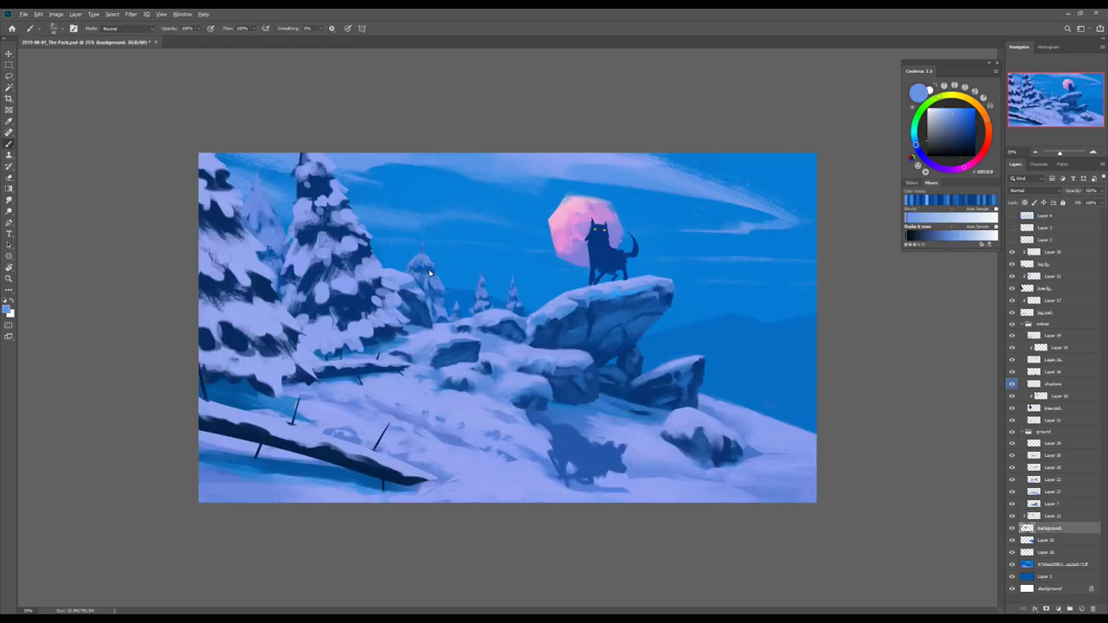
pyautogui.press('b')
pyautogui.keyDown('alt'); pyautogui.click(277, 222); pyautogui.keyUp('alt')
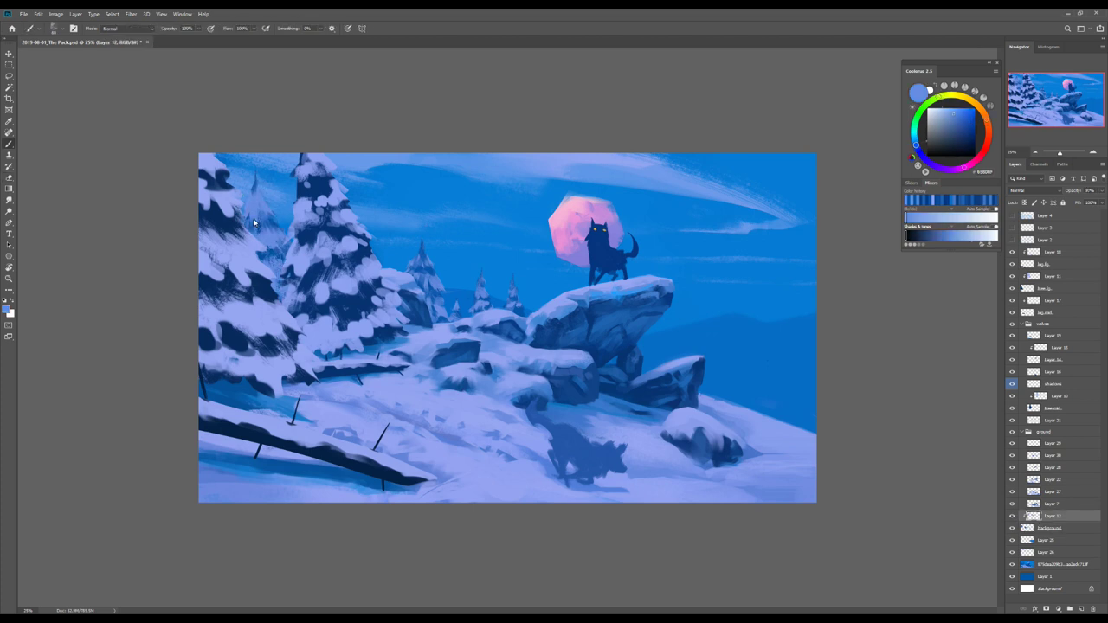
pyautogui.press('h')
pyautogui.press('h')
pyautogui.keyDown('ctrl'); pyautogui.click(619, 297); pyautogui.keyUp('ctrl')
pyautogui.press('h')
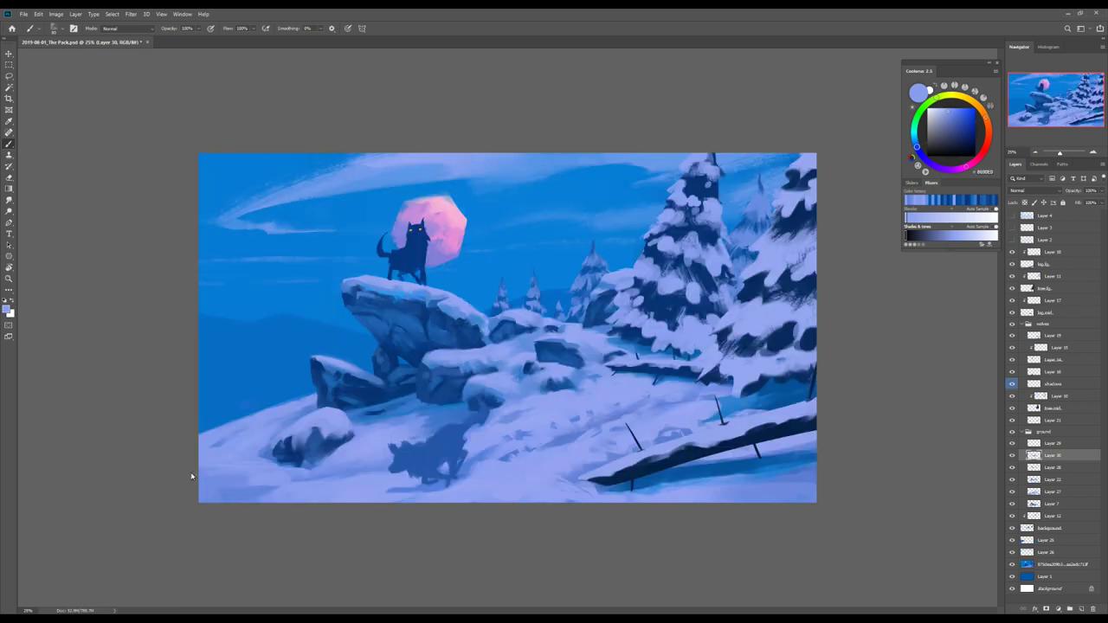
# Step: Paint dark distant tree shapes on the left in a deeper blue
pyautogui.keyDown('alt'); pyautogui.click(260, 329); pyautogui.keyUp('alt')
pyautogui.moveTo(247, 290)
pyautogui.mouseDown()
pyautogui.moveTo(264, 407)
pyautogui.moveTo(270, 344)
pyautogui.mouseUp()
pyautogui.hotkey('ctrl', 'z')
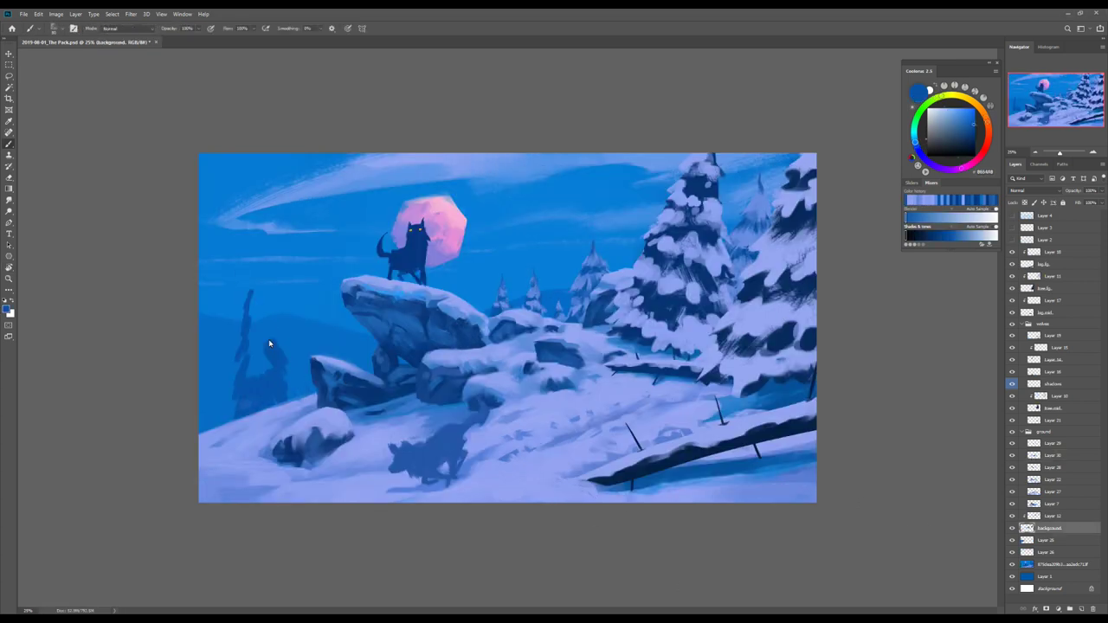
pyautogui.press('h')
# Step: Copy the tree to Layer 31, move it left, duplicate it, and check Hue/Saturation
pyautogui.hotkey('ctrl', 'j')
pyautogui.hotkey('ctrl', 't')
pyautogui.moveTo(736, 444); pyautogui.dragTo(692, 416)
pyautogui.press('Return')
pyautogui.hotkey('ctrl', 'j')
pyautogui.hotkey('ctrl', 'u')
pyautogui.press('Escape')
# Step: Review the trees by selecting Layers 22, 31, Layer 31 copy and 25
pyautogui.click(1032, 479)
pyautogui.press('h')
pyautogui.press('b')
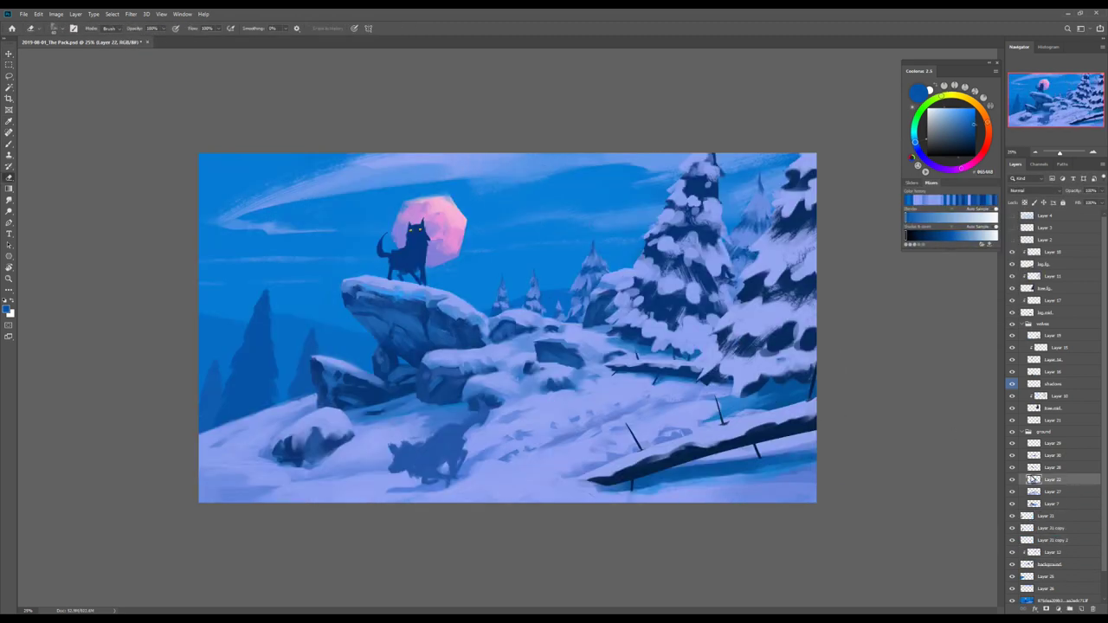
pyautogui.keyDown('ctrl'); pyautogui.click(286, 354); pyautogui.keyUp('ctrl')
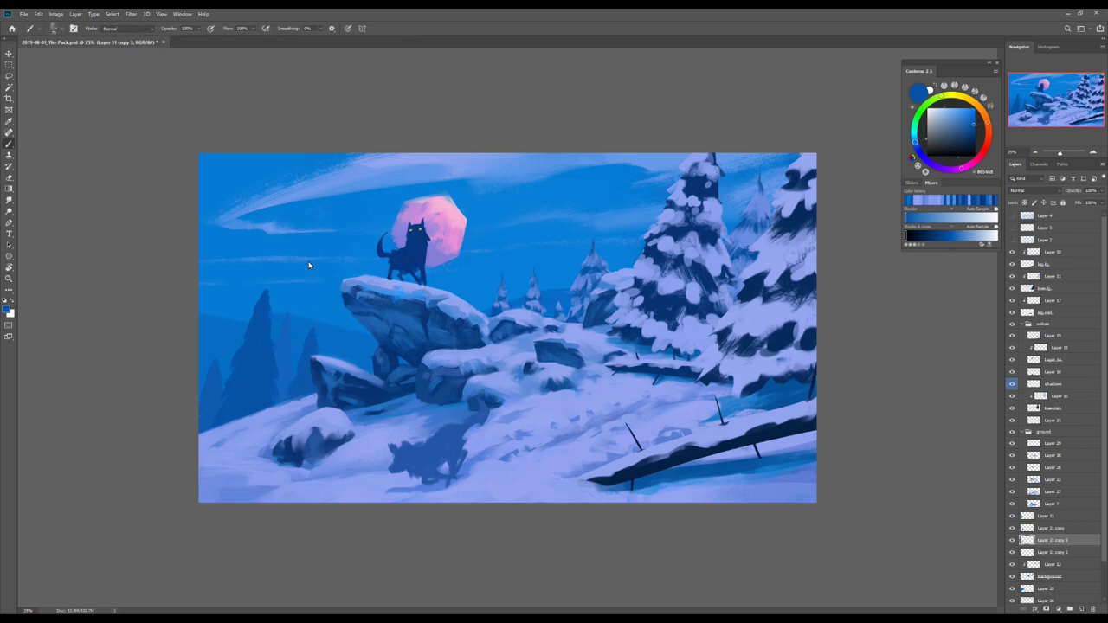
pyautogui.press('h')
pyautogui.keyDown('ctrl'); pyautogui.click(746, 316); pyautogui.keyUp('ctrl')
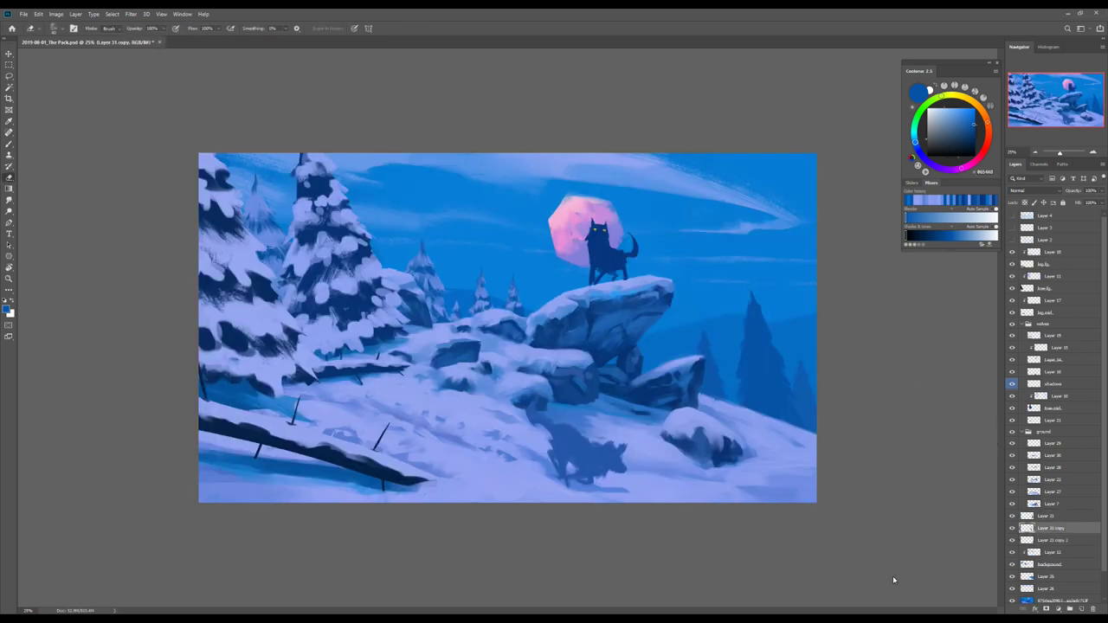
pyautogui.press('h')
pyautogui.keyDown('ctrl'); pyautogui.click(257, 314); pyautogui.keyUp('ctrl')
pyautogui.press('h')
pyautogui.press('b')
pyautogui.press('h')
pyautogui.press('h')
# Step: On Layer 29, sample light lavender, dark blue and brighter blue for snow strokes
pyautogui.keyDown('ctrl'); pyautogui.click(537, 340); pyautogui.keyUp('ctrl')
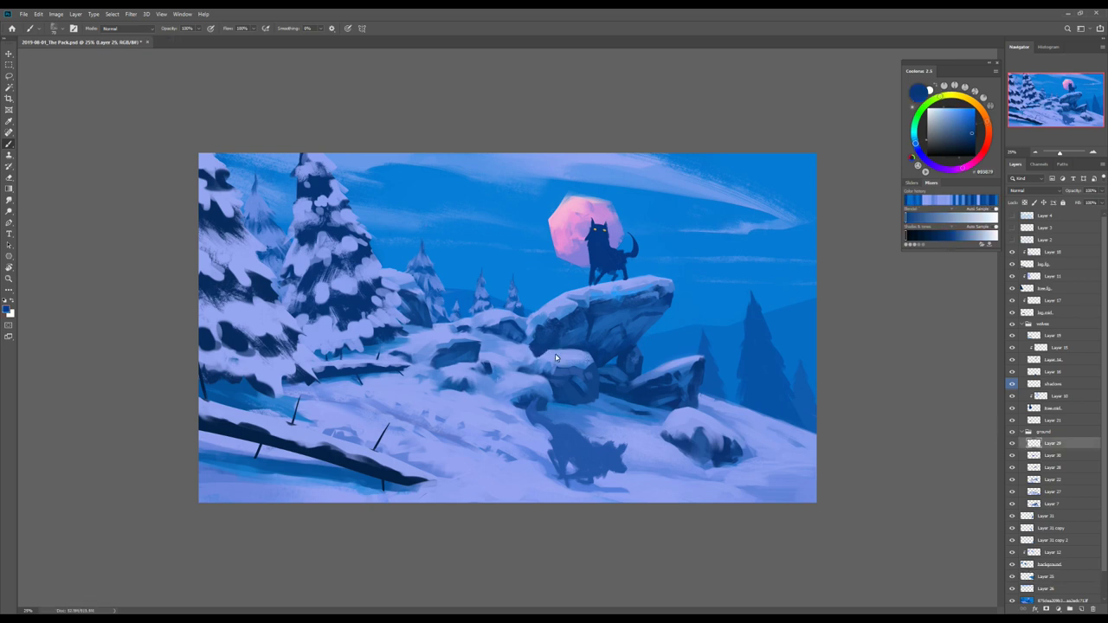
pyautogui.keyDown('alt'); pyautogui.click(527, 357); pyautogui.keyUp('alt')
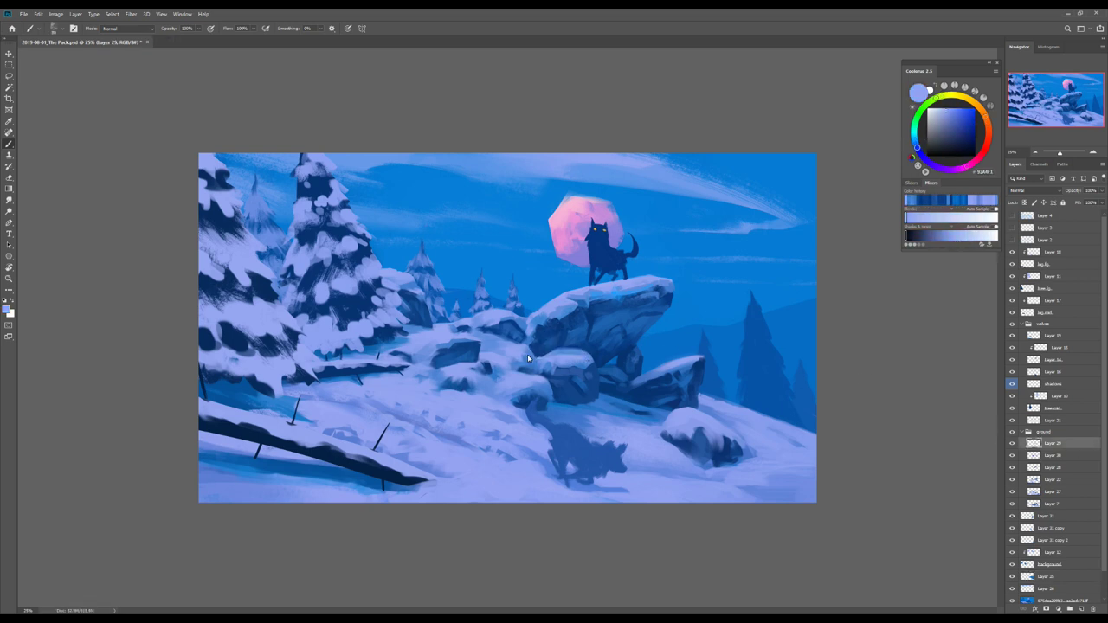
pyautogui.press('h')
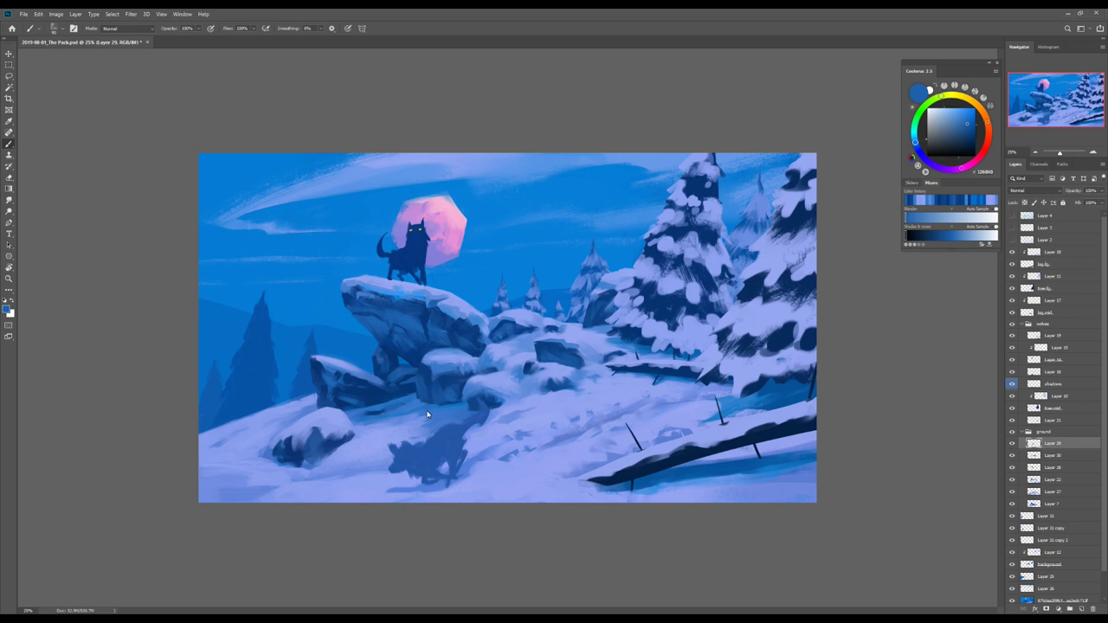
pyautogui.keyDown('alt'); pyautogui.click(441, 361); pyautogui.keyUp('alt')
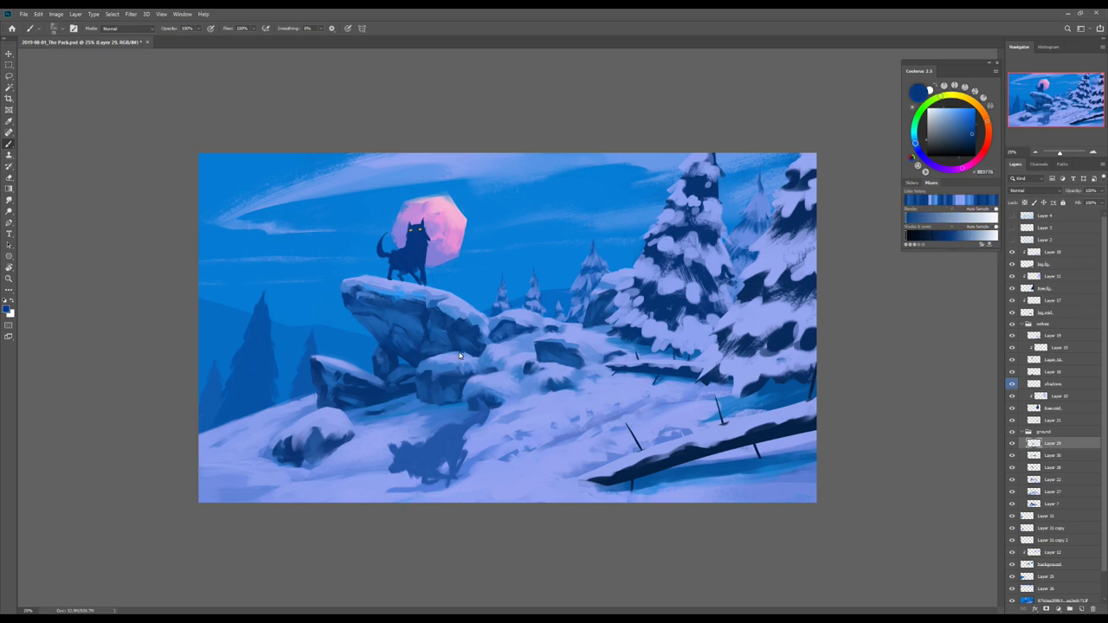
pyautogui.press('h')
pyautogui.press('b')
pyautogui.keyDown('alt'); pyautogui.click(633, 296); pyautogui.keyUp('alt')
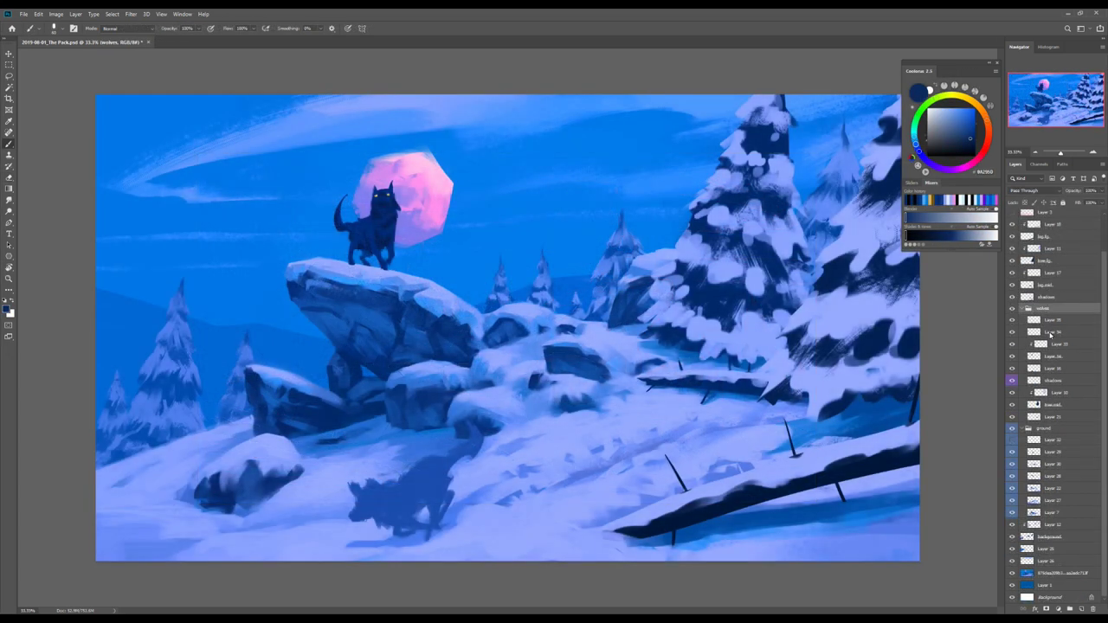
# Step: On Layer 35, paint a blue wolf shape with darker shading on the large pine
pyautogui.scroll(1, 1054, 311)
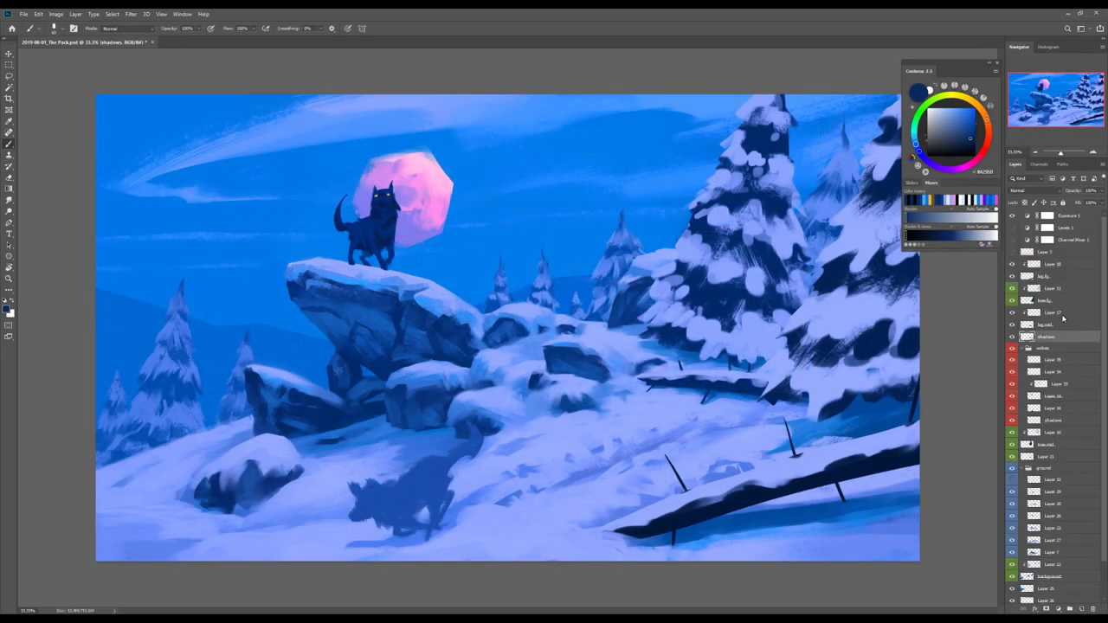
pyautogui.click(1052, 359)
pyautogui.rightClick(725, 437)
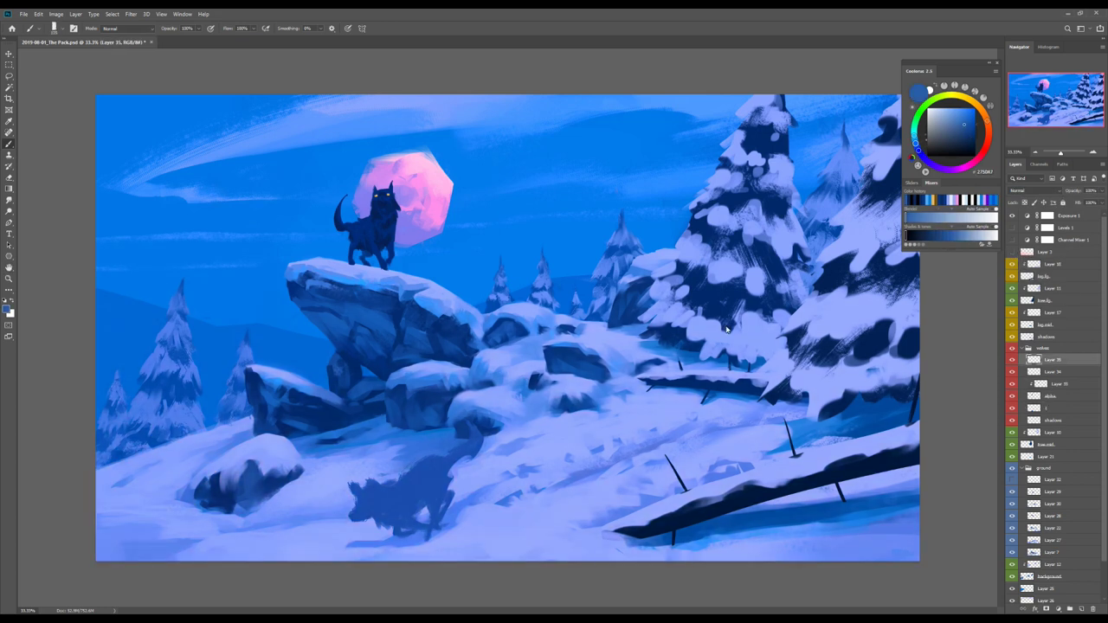
pyautogui.moveTo(728, 301); pyautogui.dragTo(740, 332)
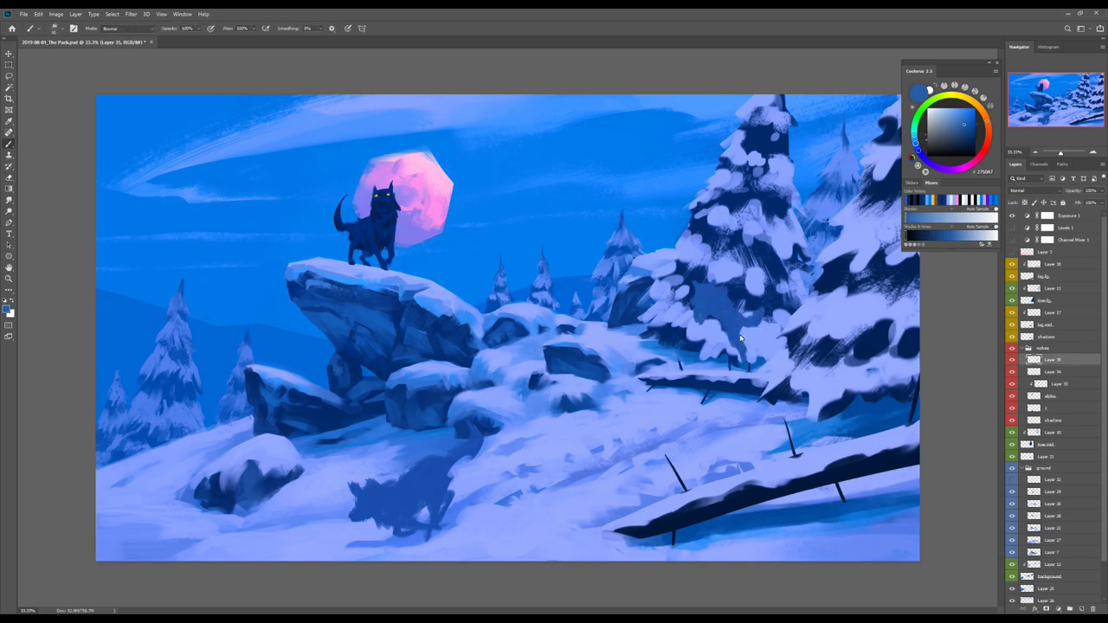
pyautogui.press('b')
pyautogui.keyDown('alt'); pyautogui.click(688, 309); pyautogui.keyUp('alt')
pyautogui.moveTo(730, 327); pyautogui.dragTo(739, 339)
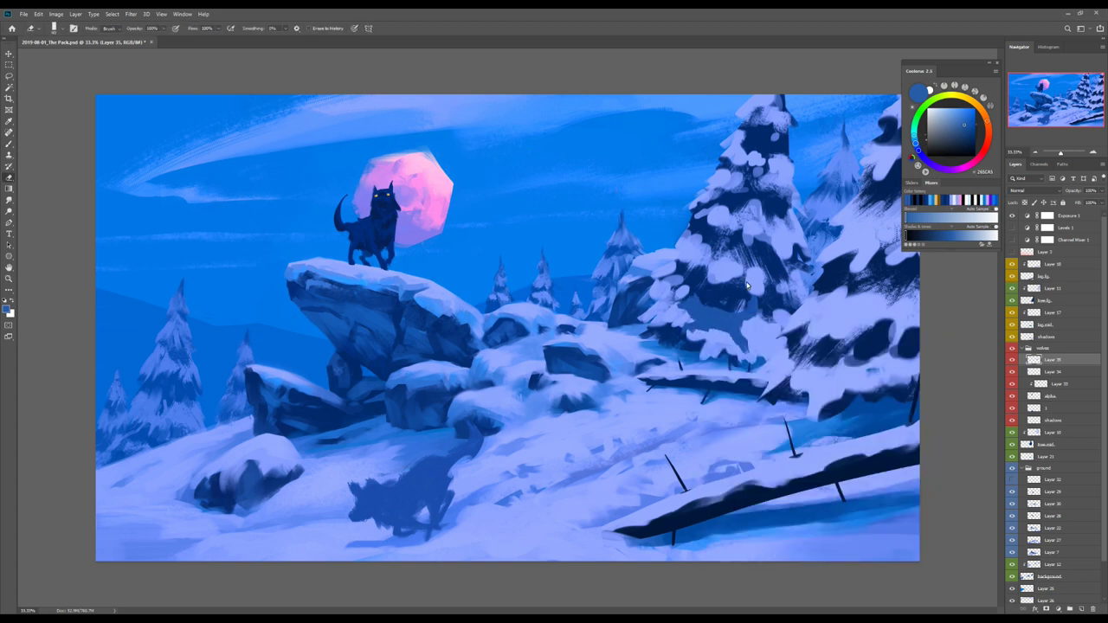
# Step: Darken the wolf patch on the tree with a darker blue and refine its edges
pyautogui.press('b')
pyautogui.keyDown('alt'); pyautogui.click(208, 398); pyautogui.keyUp('alt')
pyautogui.moveTo(723, 319)
pyautogui.mouseDown()
pyautogui.moveTo(735, 362)
pyautogui.moveTo(645, 440)
pyautogui.mouseUp()
pyautogui.press('e')
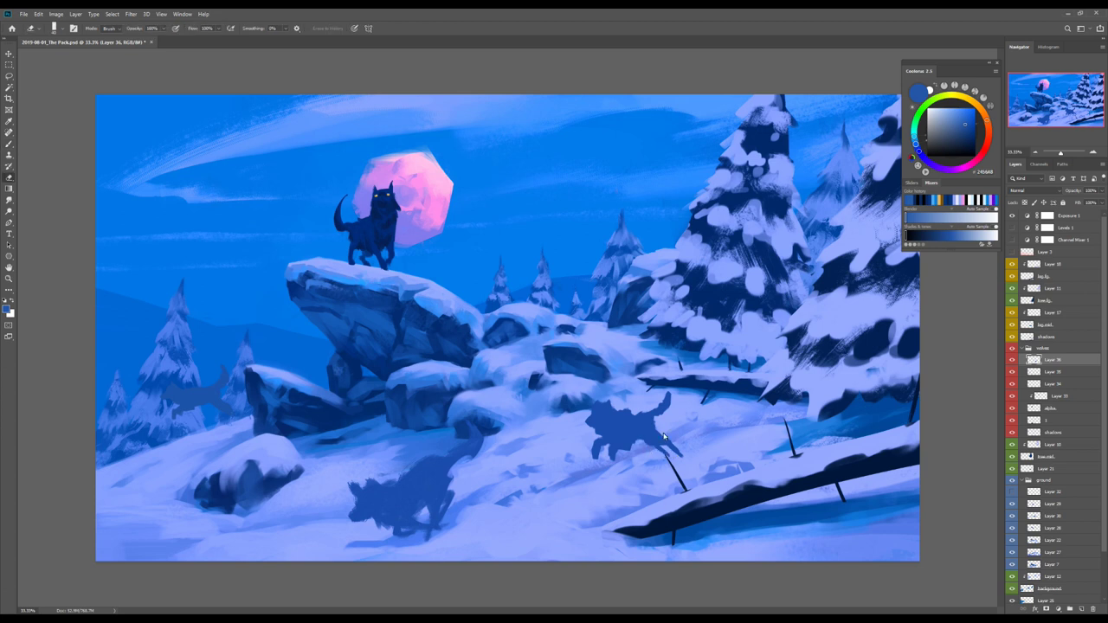
pyautogui.press('h')
pyautogui.moveTo(364, 437)
pyautogui.mouseDown()
pyautogui.moveTo(384, 406)
pyautogui.moveTo(313, 342)
pyautogui.mouseUp()
# Step: Sample a blue from the painting and select the lower wolf's layer
pyautogui.press('b')
pyautogui.press('h')
pyautogui.press('h')
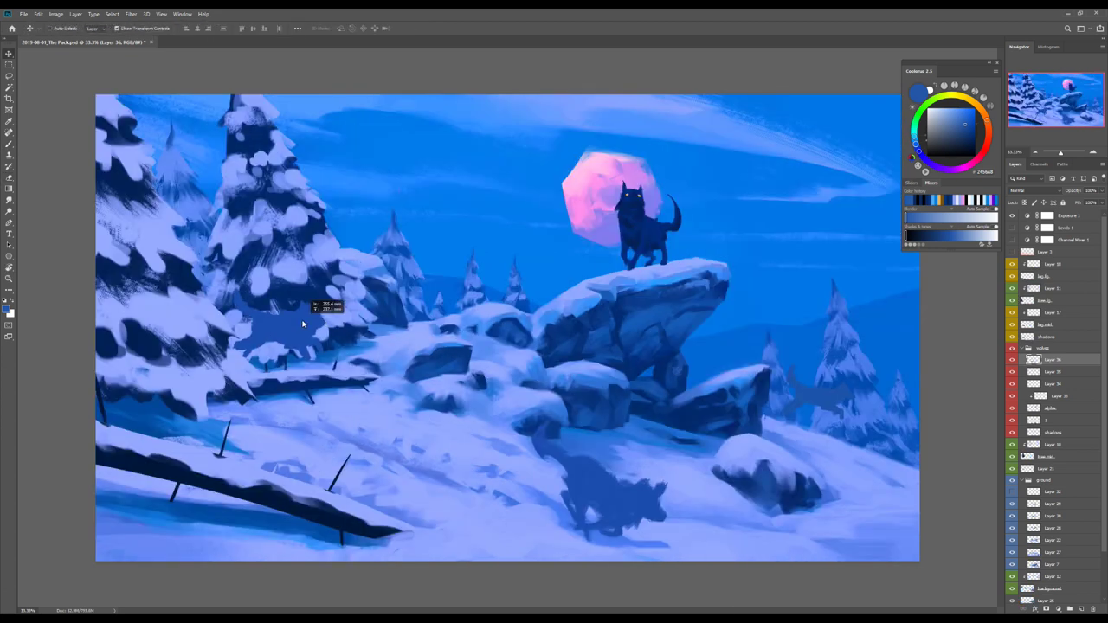
pyautogui.press('h')
pyautogui.hotkey('alt', '[')
pyautogui.keyDown('alt'); pyautogui.click(207, 418); pyautogui.keyUp('alt')
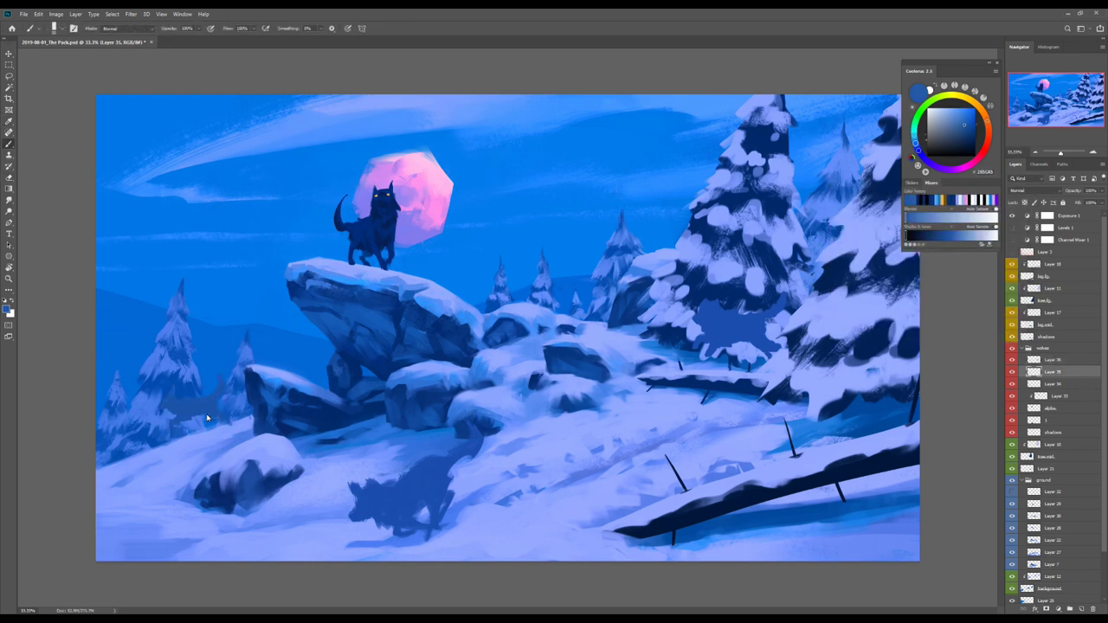
pyautogui.keyDown('ctrl'); pyautogui.click(353, 506); pyautogui.keyUp('ctrl')
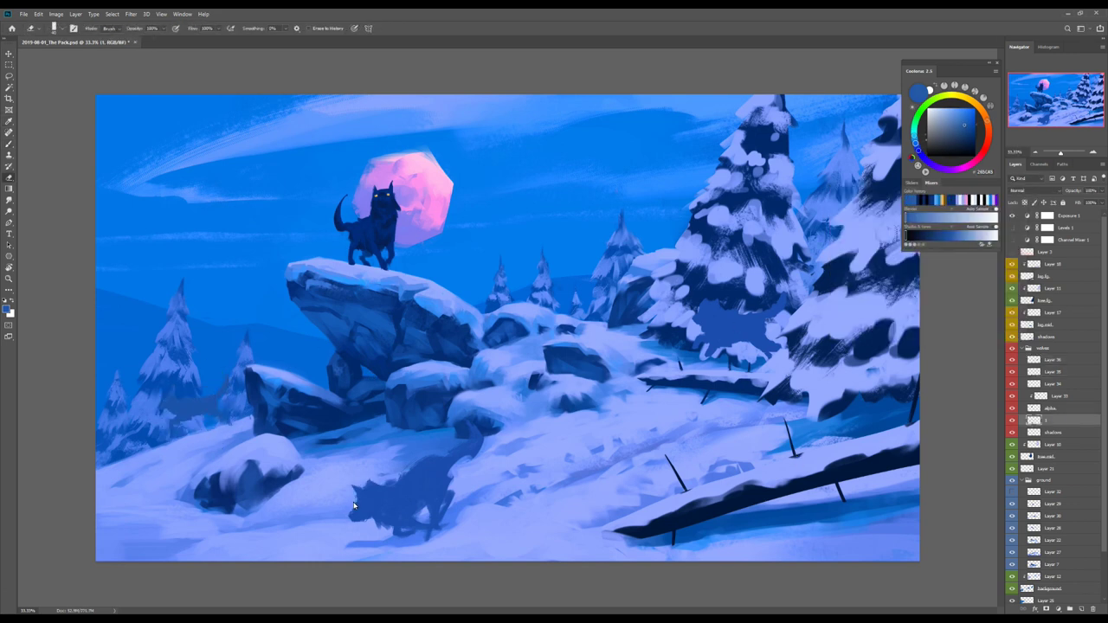
# Step: Warp the pose of the wolf by the tree and move it down onto the snow slope
pyautogui.keyDown('ctrl'); pyautogui.click(723, 320); pyautogui.keyUp('ctrl')
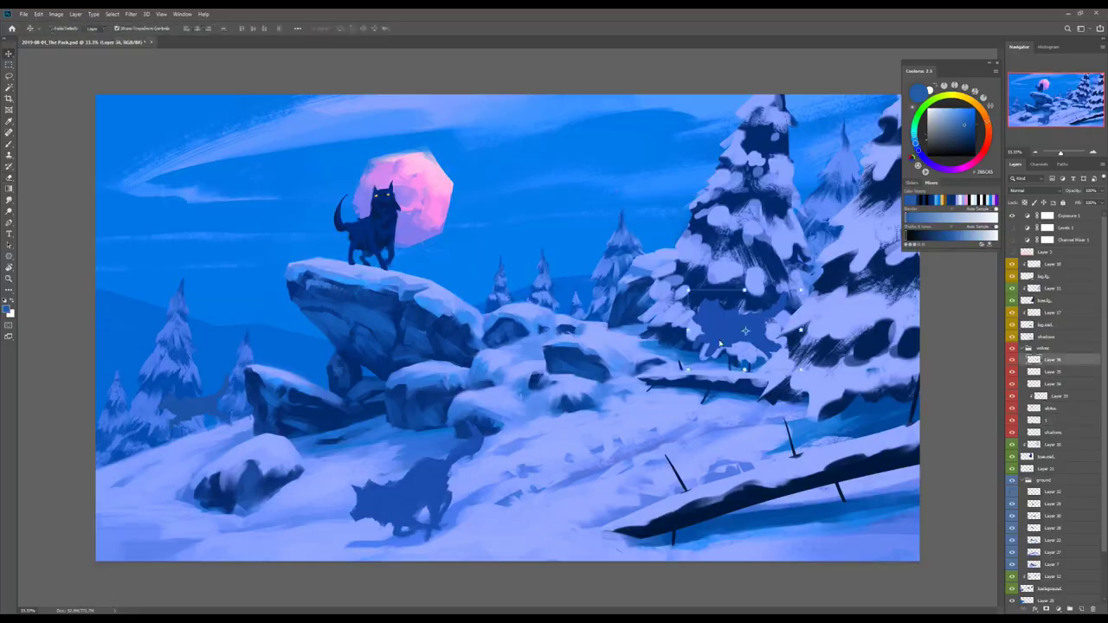
pyautogui.hotkey('ctrl', 'shift', 'x')
pyautogui.moveTo(719, 316); pyautogui.dragTo(724, 303)
pyautogui.press('Return')
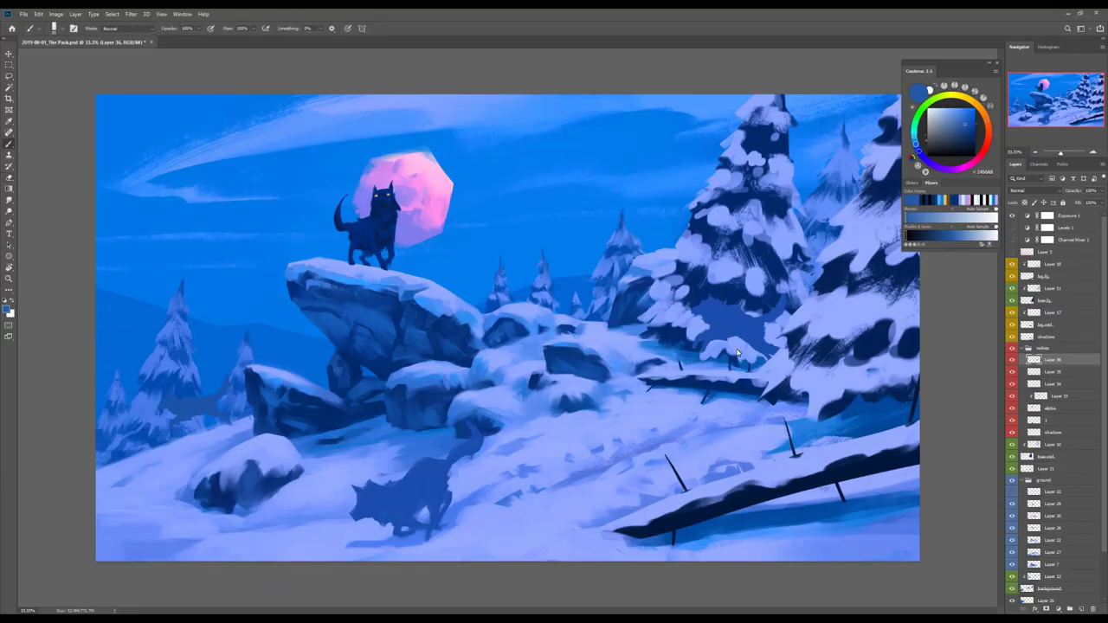
pyautogui.moveTo(738, 353); pyautogui.dragTo(607, 478)
# Step: Transform and warp part of the running wolf, then clear the selection
pyautogui.hotkey('ctrl', 't')
pyautogui.moveTo(582, 427); pyautogui.dragTo(549, 468)
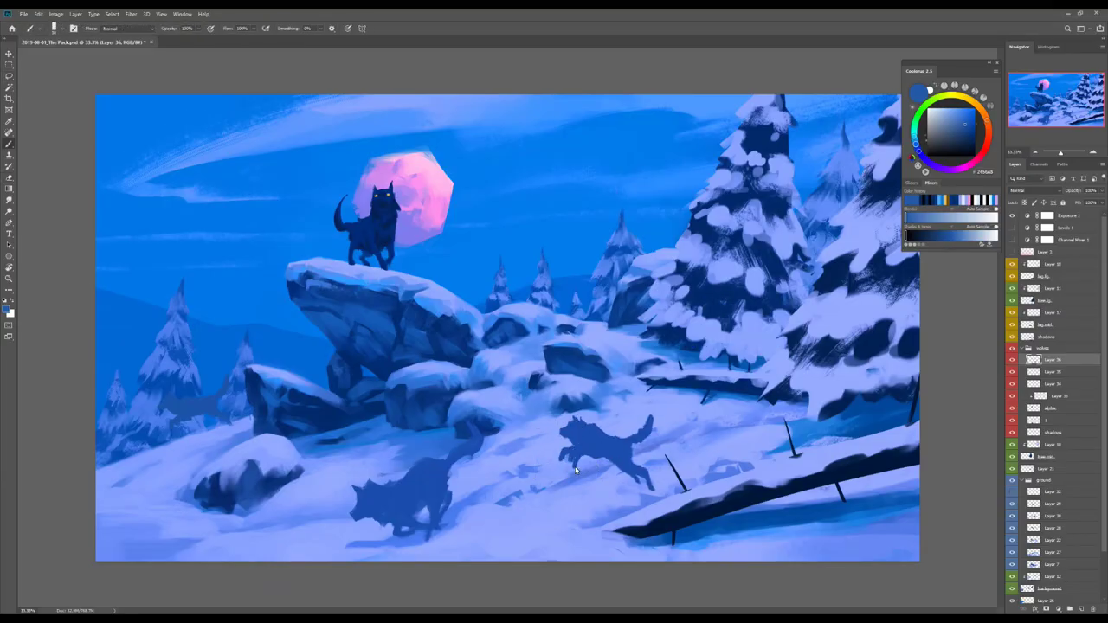
pyautogui.hotkey('ctrl', 'shift', 'x')
pyautogui.press('Return')
pyautogui.press('b')
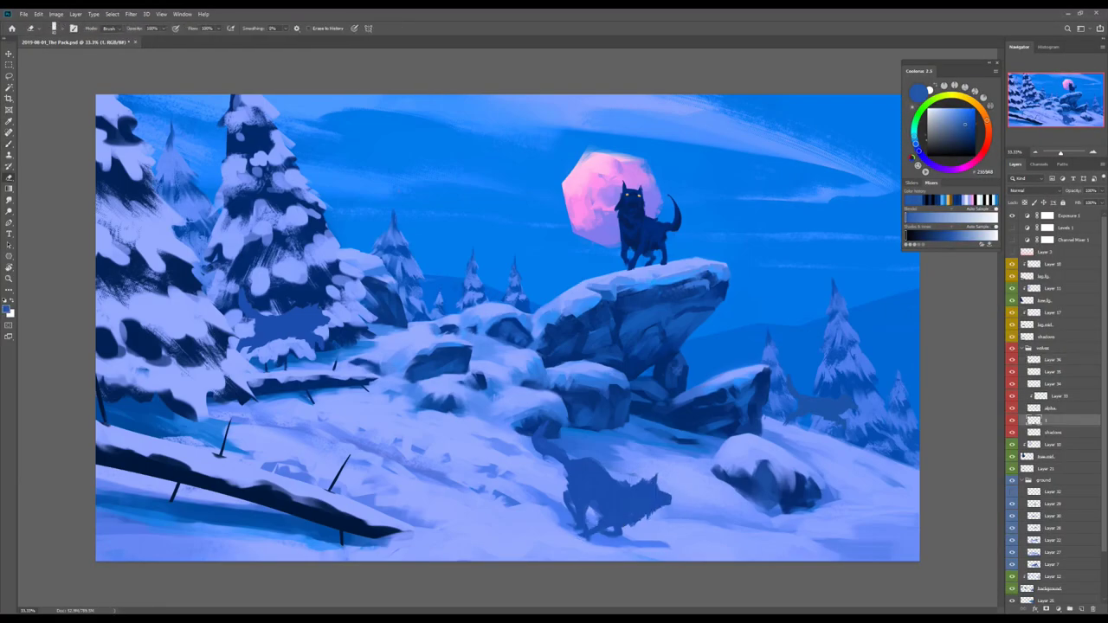
pyautogui.press('h')
pyautogui.hotkey('ctrl', 'd')
# Step: Duplicate the wolf layer and try placing the copy on the slope and bottom-left foreground
pyautogui.press('b')
pyautogui.hotkey('ctrl', 'j')
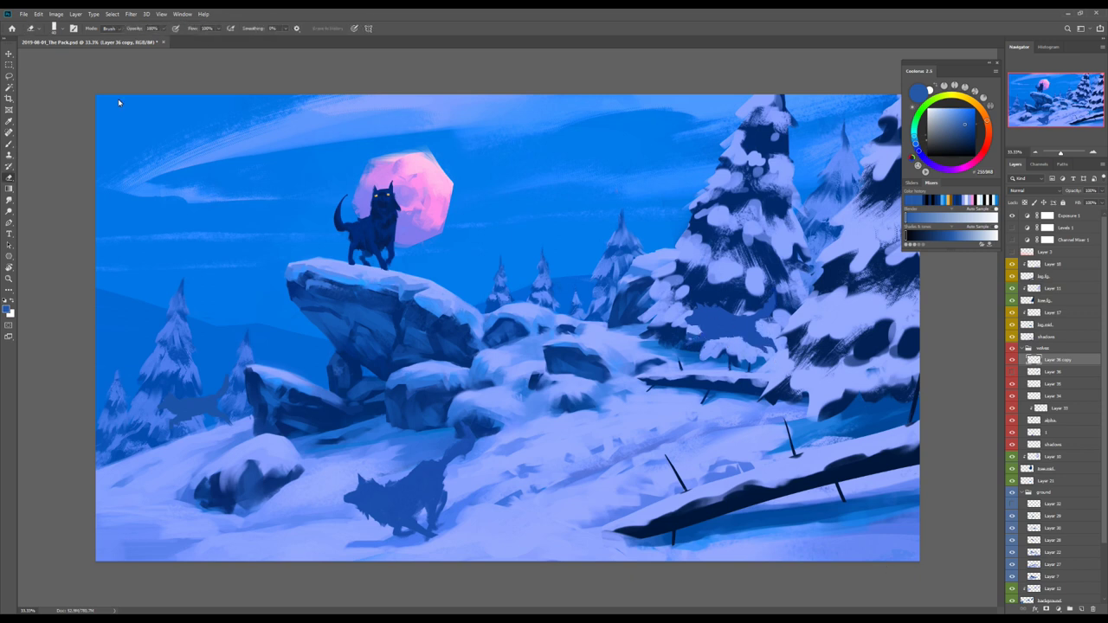
pyautogui.moveTo(688, 318); pyautogui.dragTo(527, 447)
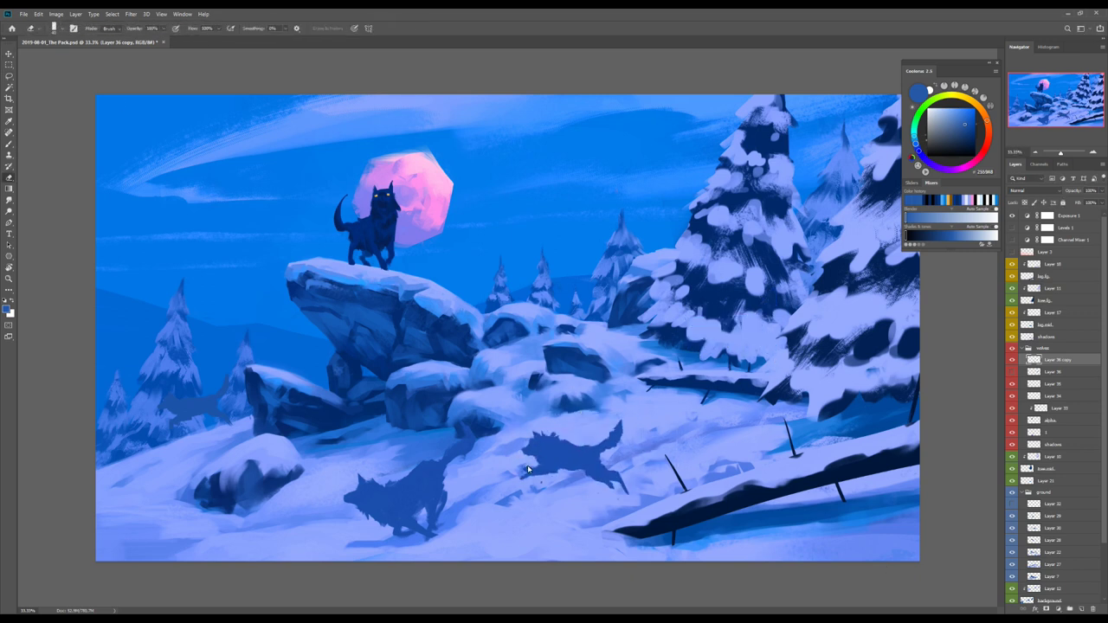
pyautogui.hotkey('ctrl', 'z')
pyautogui.press('b')
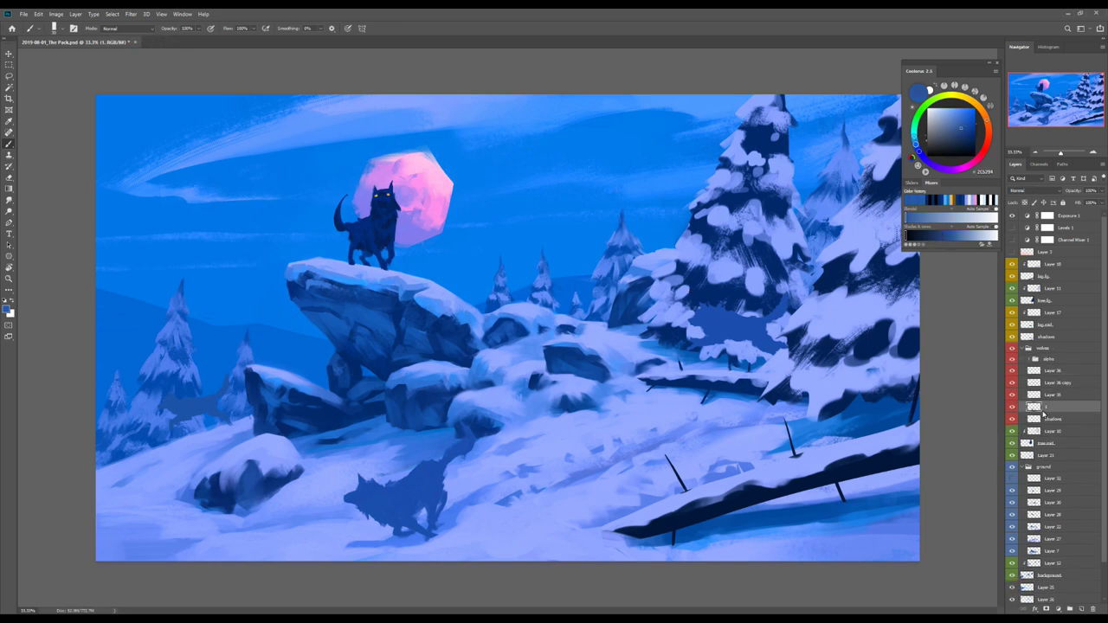
pyautogui.moveTo(425, 483); pyautogui.dragTo(217, 465)
pyautogui.hotkey('ctrl', 'z')
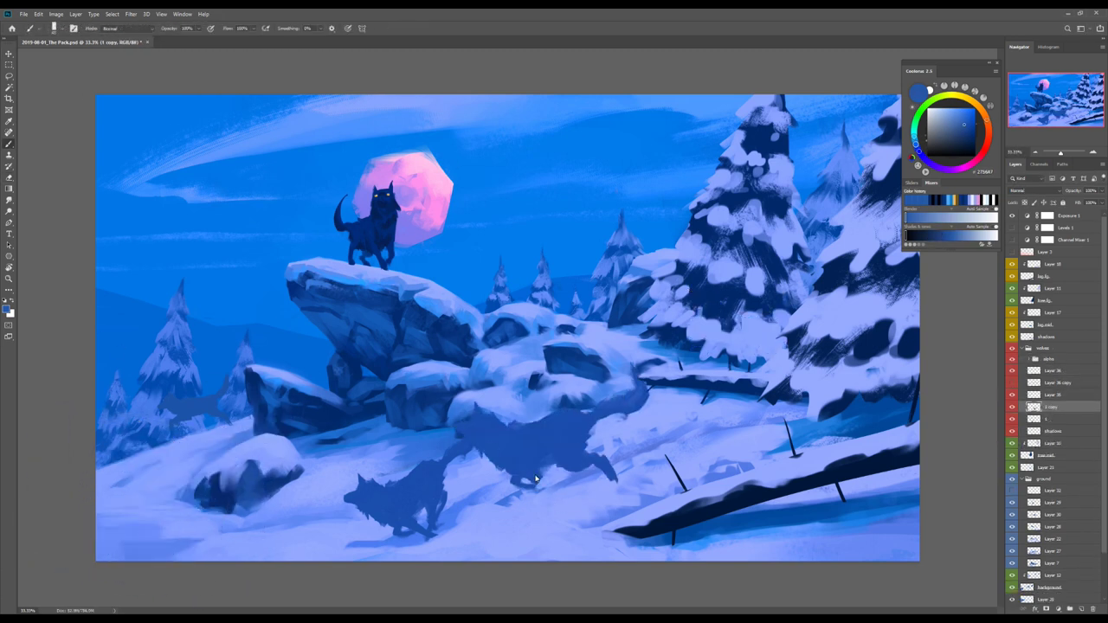
# Step: Move the foreground wolf further down-left and paint a raised spiky back on it
pyautogui.press('e')
pyautogui.moveTo(554, 485)
pyautogui.mouseDown()
pyautogui.moveTo(178, 559)
pyautogui.moveTo(204, 524)
pyautogui.moveTo(234, 510)
pyautogui.mouseUp()
pyautogui.press('b')
pyautogui.press('b')
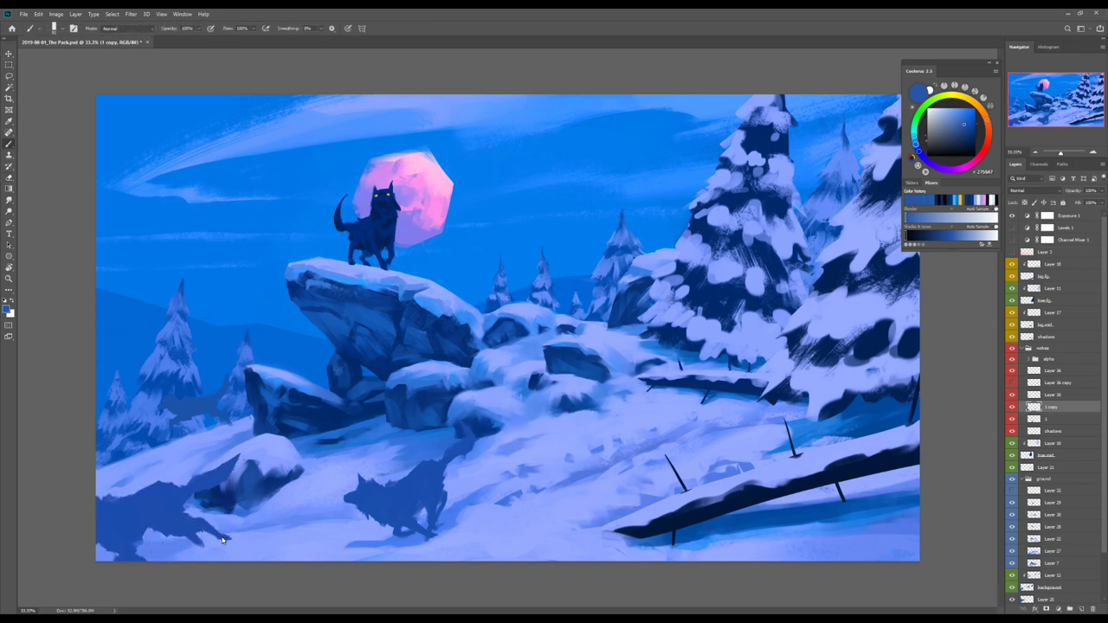
pyautogui.moveTo(216, 434); pyautogui.dragTo(169, 498)
# Step: Apply a Hue/Saturation adjustment to the layer above, then select the alpha wolf's layer
pyautogui.press('e')
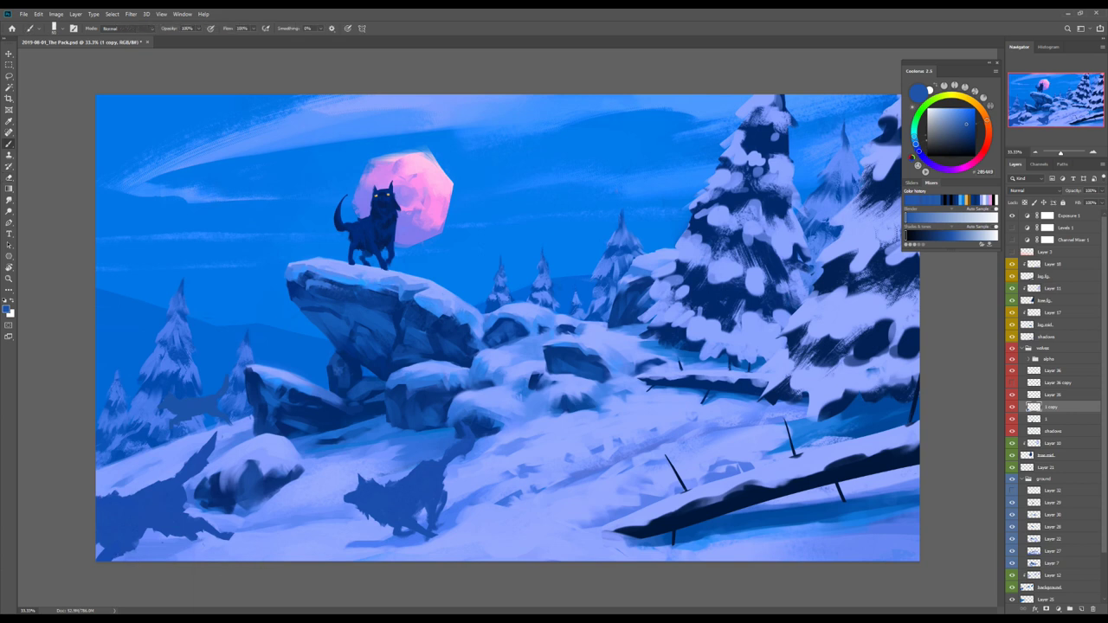
pyautogui.press('h')
pyautogui.hotkey('alt', ']')
pyautogui.hotkey('ctrl', 'u')
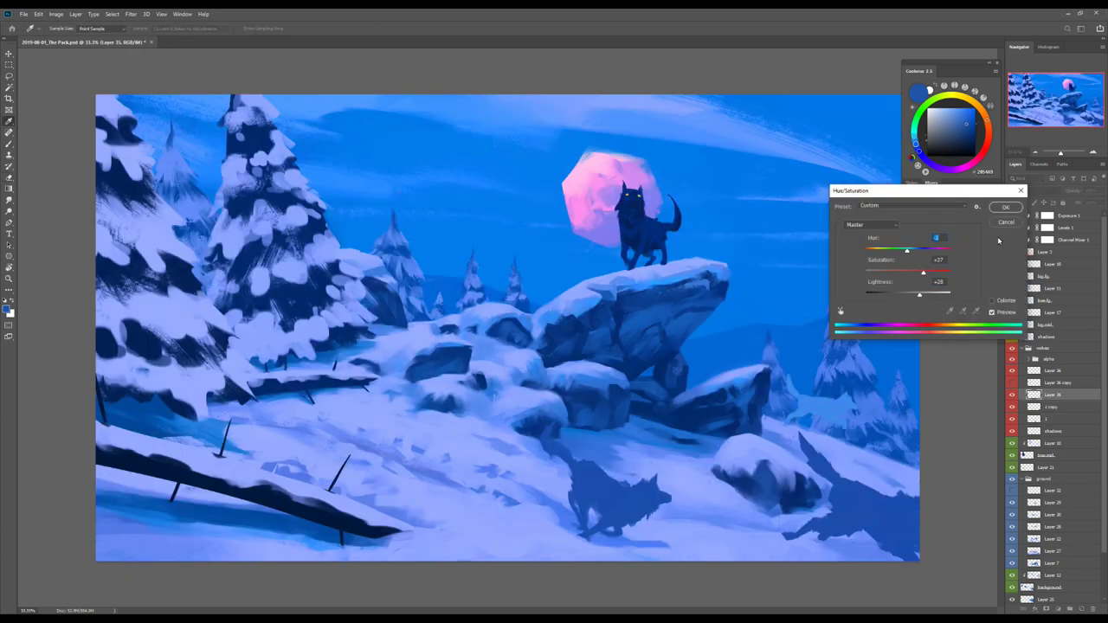
pyautogui.press('Return')
pyautogui.hotkey('alt', ']')
pyautogui.hotkey('alt', ']')
pyautogui.hotkey('alt', ']')
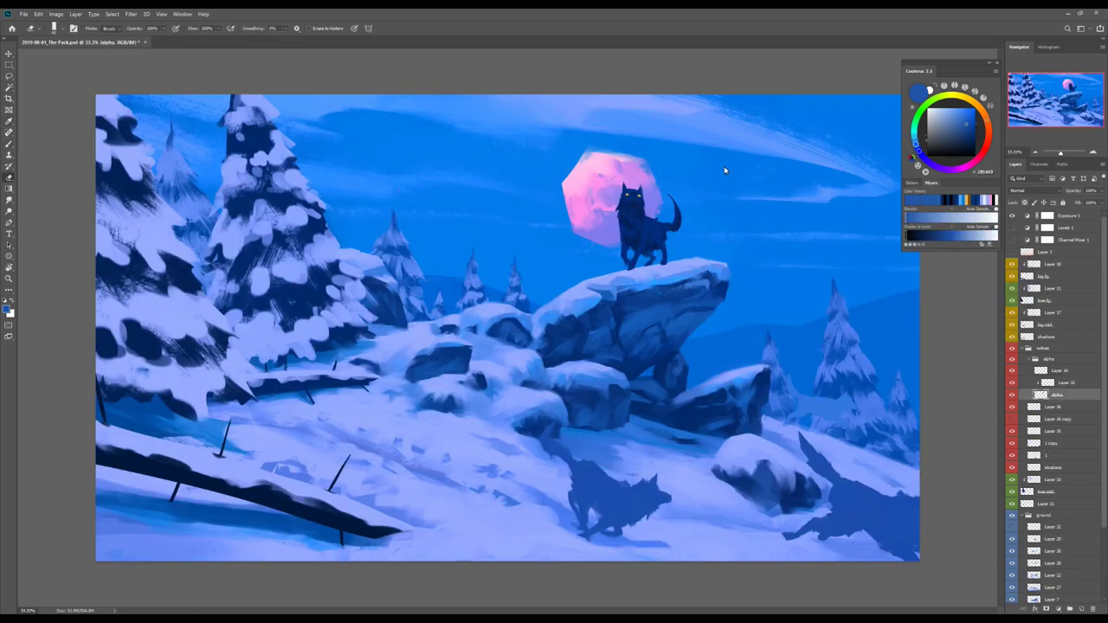
# Step: On a new layer, paint the moon as a round pink disc
pyautogui.keyDown('alt'); pyautogui.click(674, 201); pyautogui.keyUp('alt')
pyautogui.keyDown('alt'); pyautogui.click(649, 239); pyautogui.keyUp('alt')
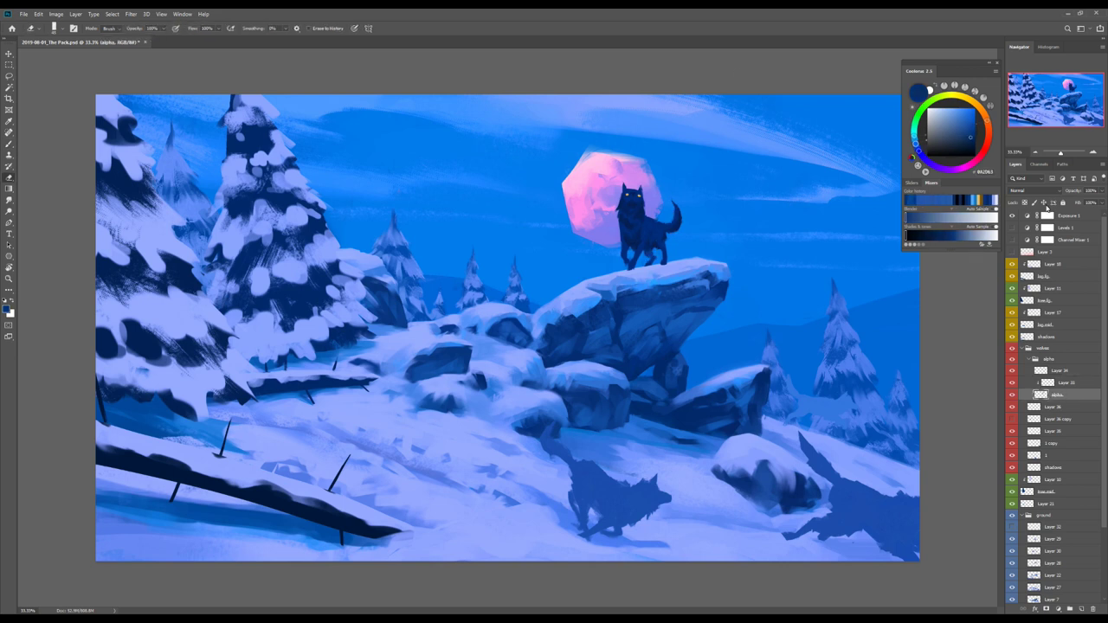
pyautogui.press('b')
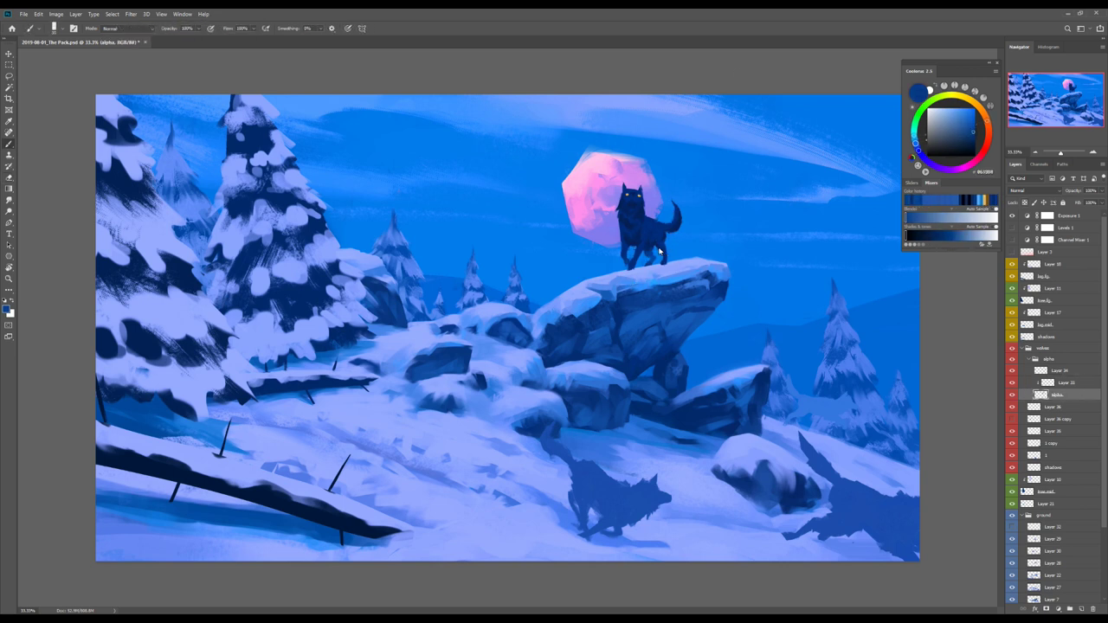
pyautogui.press('h')
pyautogui.hotkey('ctrl', 'shift', 'alt', 'n')
pyautogui.keyDown('alt'); pyautogui.click(407, 186); pyautogui.keyUp('alt')
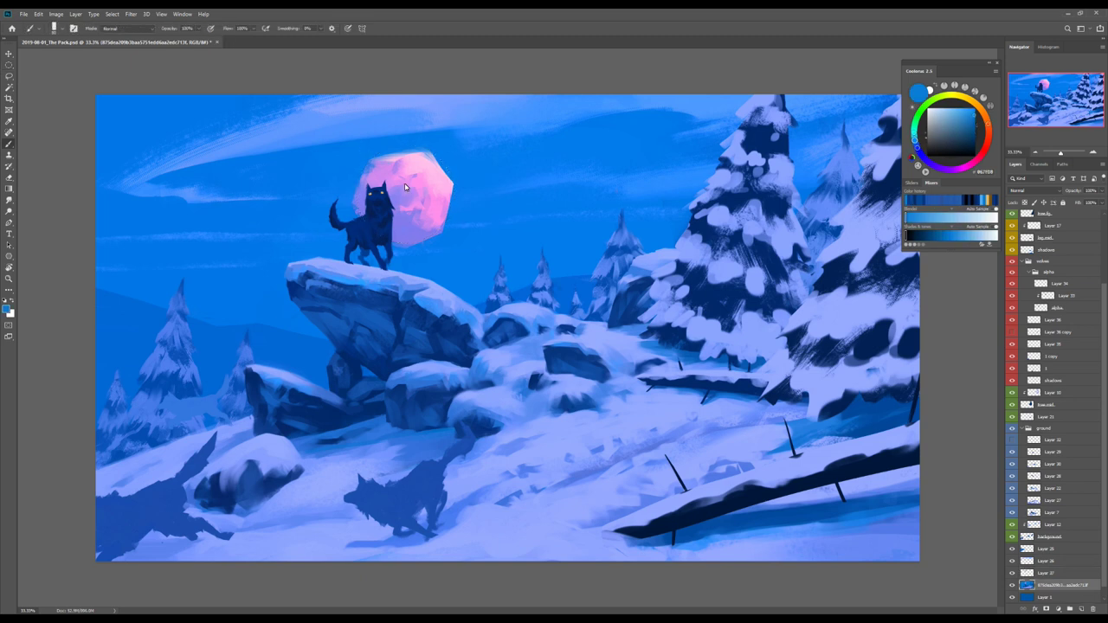
pyautogui.moveTo(360, 208); pyautogui.dragTo(424, 158)
# Step: Refine the pink moon colours, duplicate the moon layer, and apply Radial Blur to the copy
pyautogui.keyDown('alt'); pyautogui.click(371, 162); pyautogui.keyUp('alt')
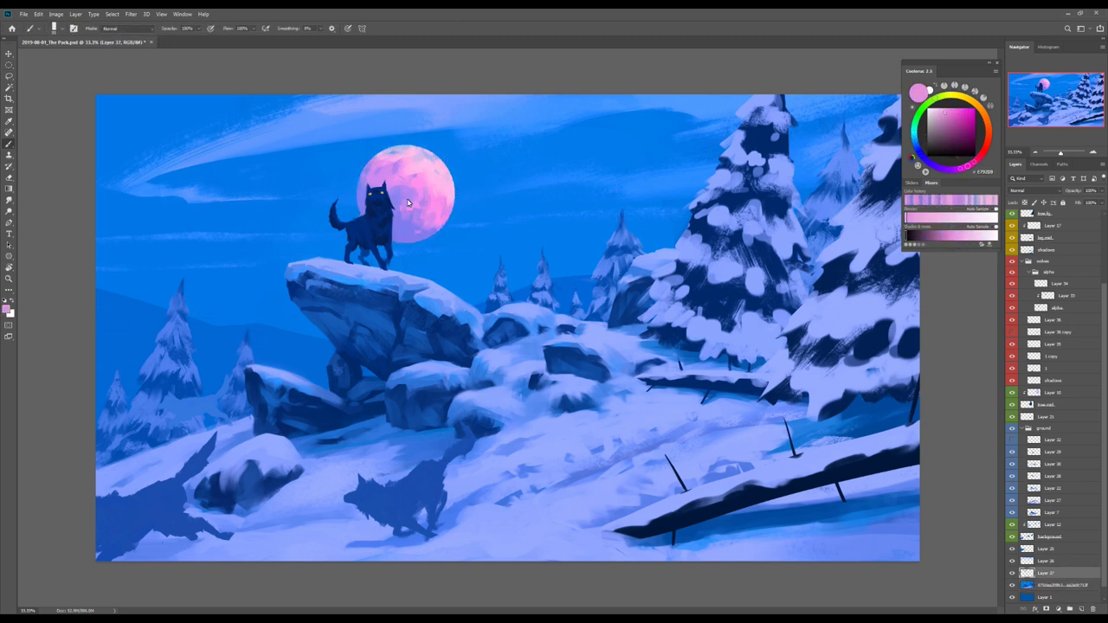
pyautogui.keyDown('alt'); pyautogui.click(428, 231); pyautogui.keyUp('alt')
pyautogui.keyDown('alt'); pyautogui.click(405, 234); pyautogui.keyUp('alt')
pyautogui.hotkey('ctrl', 'alt', 'j')
pyautogui.press('Return')
pyautogui.press('v')
pyautogui.hotkey('ctrl', 'alt', 'f')
pyautogui.press('Return')
# Step: Paint light blue-lavender glow strokes above the moon and merge them into the moon copy
pyautogui.press('b')
pyautogui.rightClick(343, 132)
pyautogui.press('Escape')
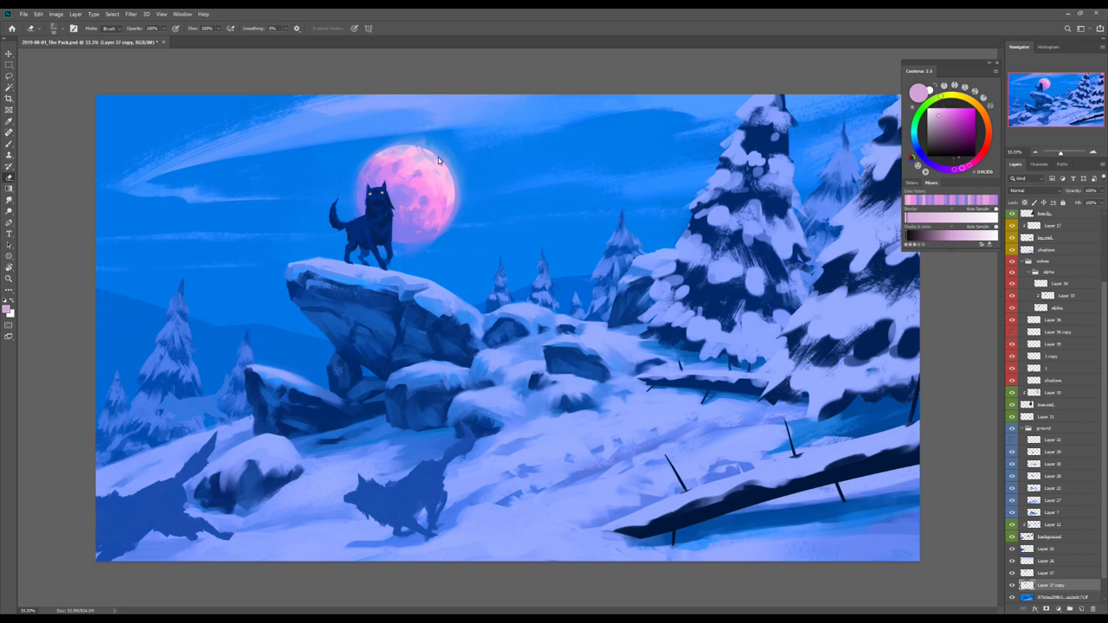
pyautogui.keyDown('alt'); pyautogui.click(286, 295); pyautogui.keyUp('alt')
pyautogui.hotkey('ctrl', 'shift', 'alt', 'n')
pyautogui.moveTo(390, 139); pyautogui.dragTo(411, 120)
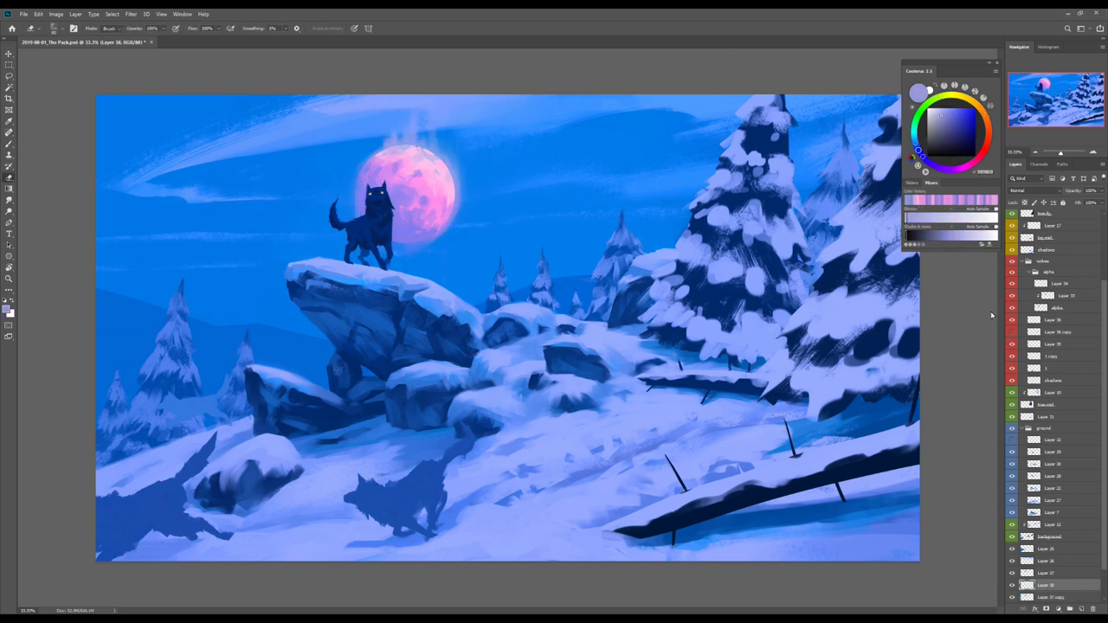
pyautogui.hotkey('ctrl', 'e')
# Step: Set the moon glow to Luminosity blending, adjust its Hue/Saturation, and duplicate it
pyautogui.hotkey('shift', 'alt', 'y')
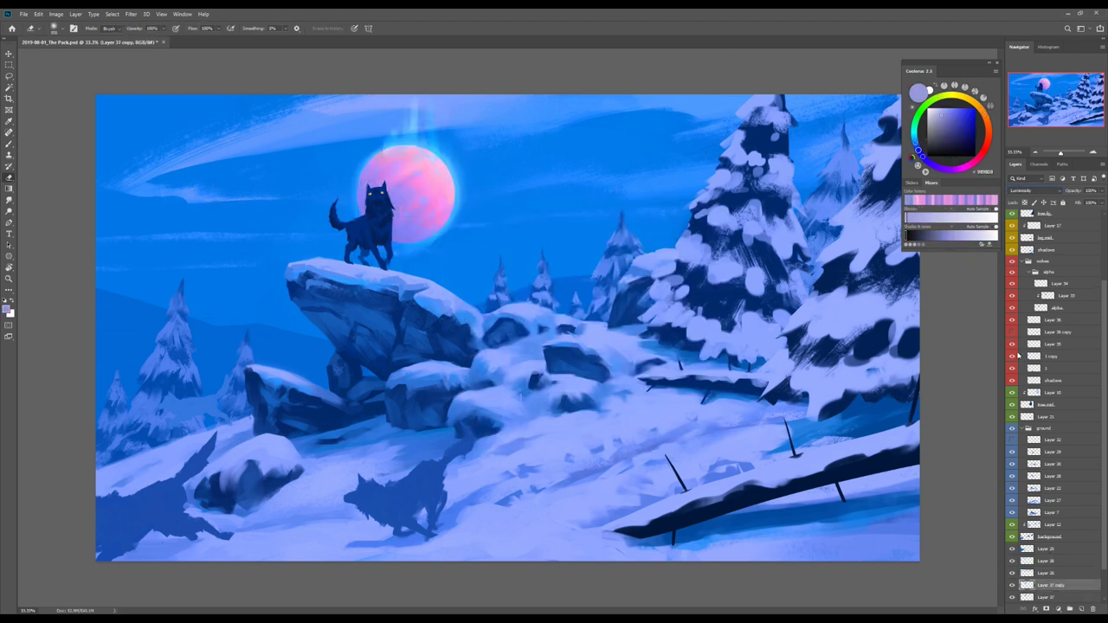
pyautogui.hotkey('ctrl', 'u')
pyautogui.press('Return')
pyautogui.hotkey('ctrl', 'j')
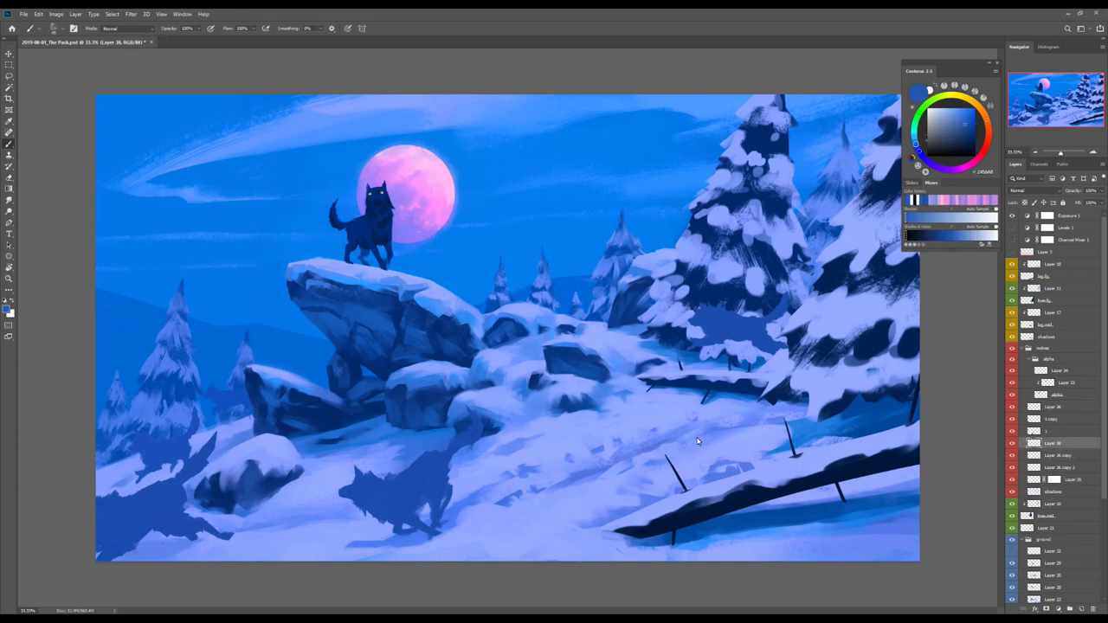
# Step: Rotate the small figure and paint snow over part of the rough sketch
pyautogui.hotkey('ctrl', 't')
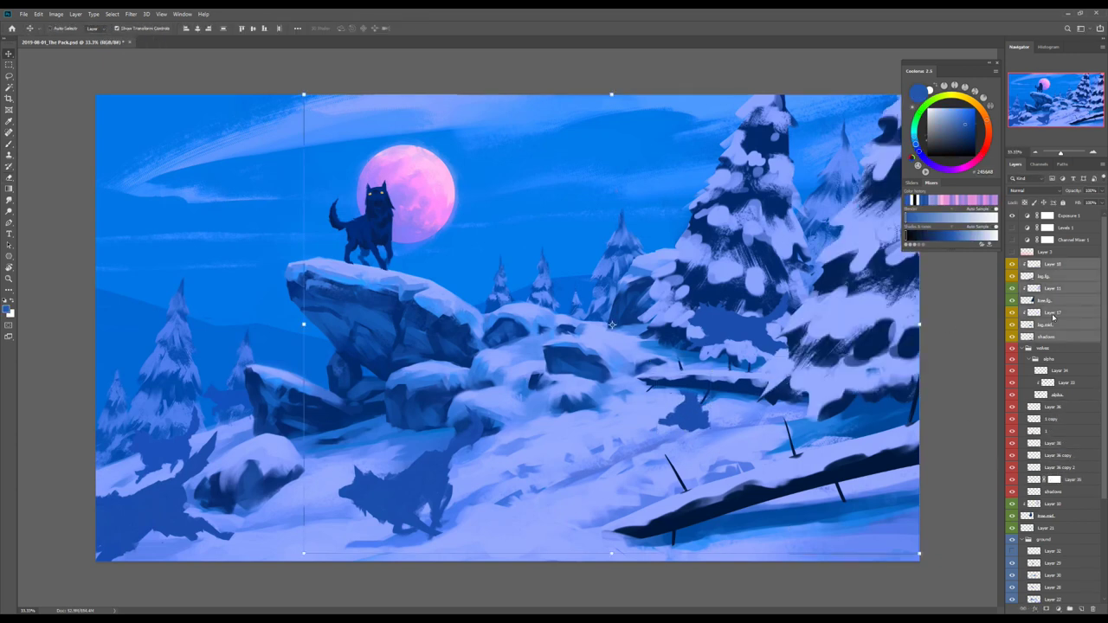
pyautogui.moveTo(731, 390)
pyautogui.mouseDown()
pyautogui.moveTo(721, 378)
pyautogui.moveTo(636, 433)
pyautogui.mouseUp()
pyautogui.press('Return')
pyautogui.press('b')
pyautogui.moveTo(639, 395); pyautogui.dragTo(620, 440)
# Step: Transform the sketch and erase a few sketch strokes with the canvas mirrored
pyautogui.hotkey('ctrl', 't')
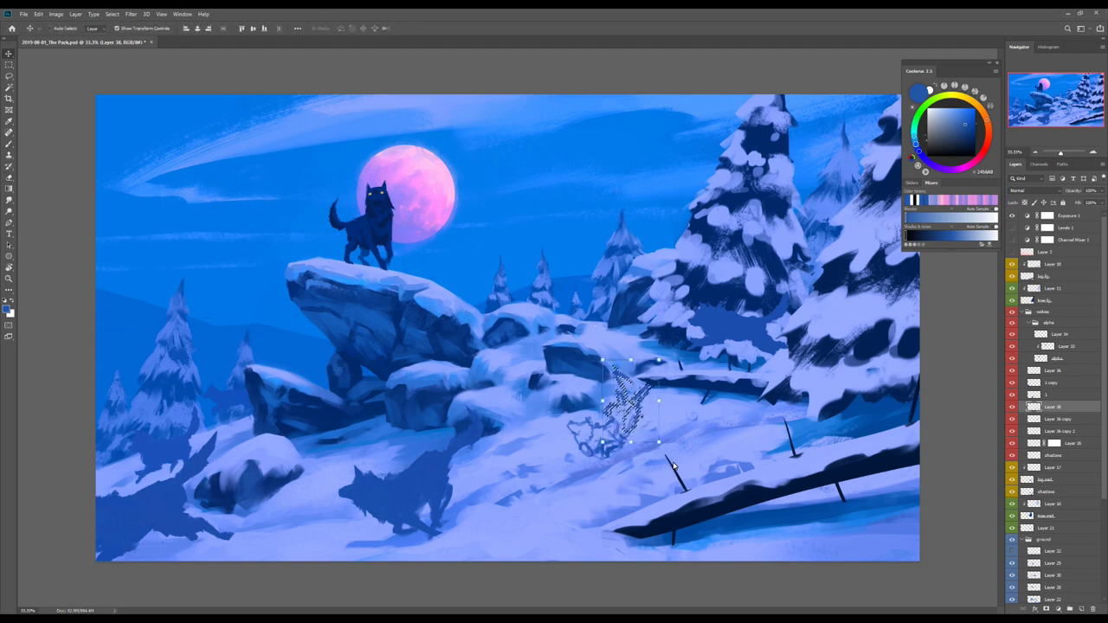
pyautogui.press('Return')
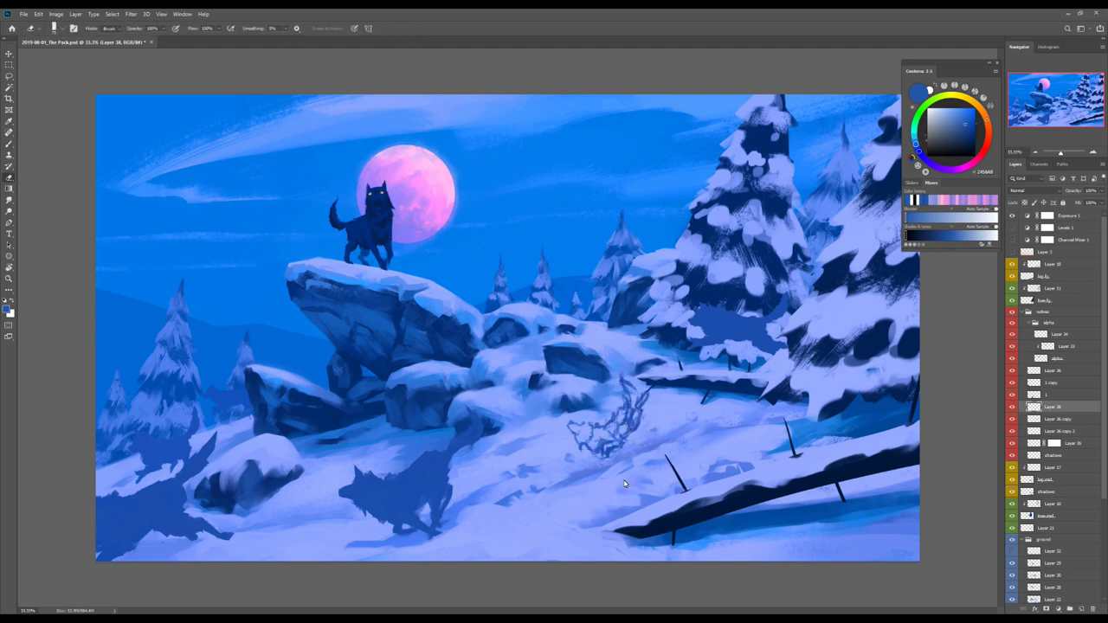
pyautogui.press('h')
pyautogui.press('e')
pyautogui.moveTo(397, 374); pyautogui.dragTo(400, 412)
pyautogui.press('h')
pyautogui.press('b')
# Step: Paint a dark blue patch beneath the sketch and reshape the dark wolf figure
pyautogui.hotkey('ctrl', 'z')
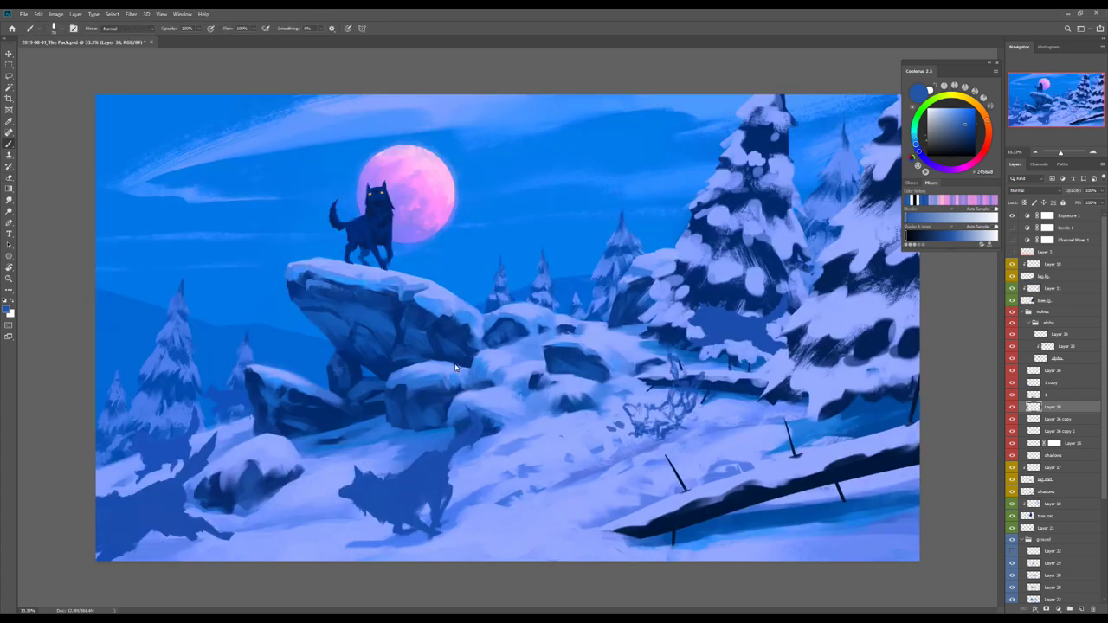
pyautogui.hotkey('ctrl', 'z')
pyautogui.moveTo(608, 428); pyautogui.dragTo(644, 422)
pyautogui.moveTo(644, 369); pyautogui.dragTo(687, 384)
pyautogui.press('e')
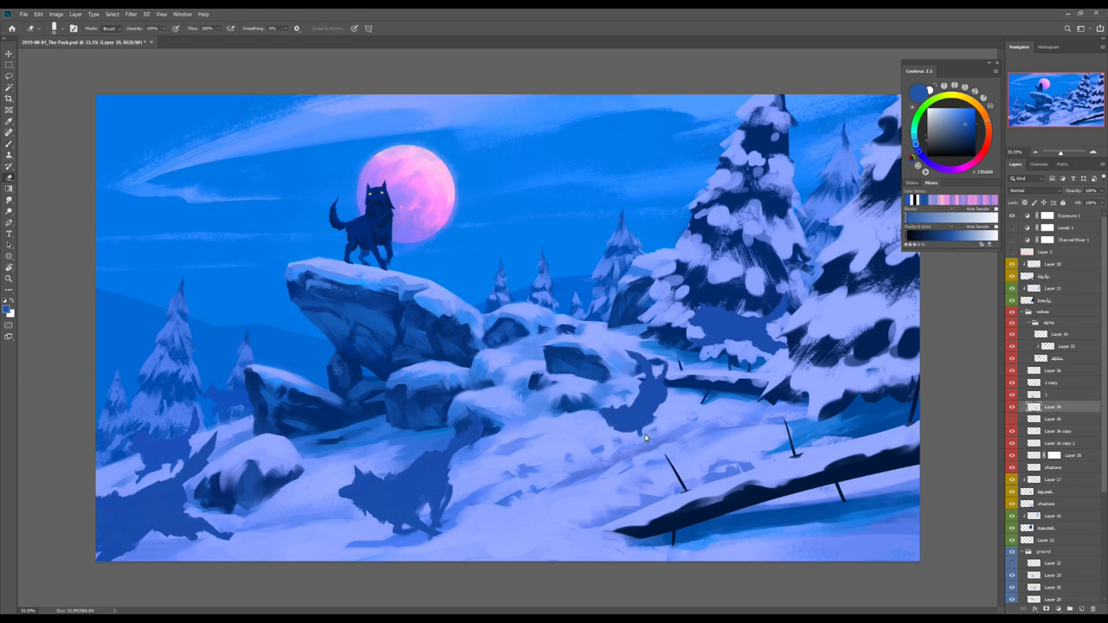
pyautogui.press('h')
pyautogui.press('b')
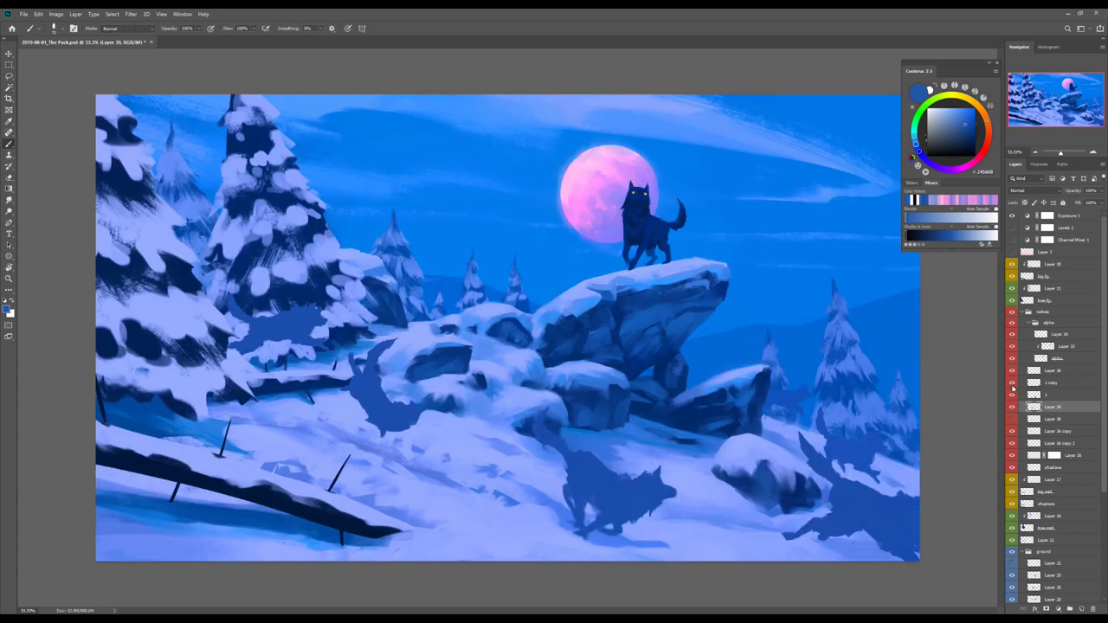
# Step: On a new layer, sketch a running wolf on the slope and shift it down-right
pyautogui.hotkey('ctrl', 'shift', 'alt', 'n')
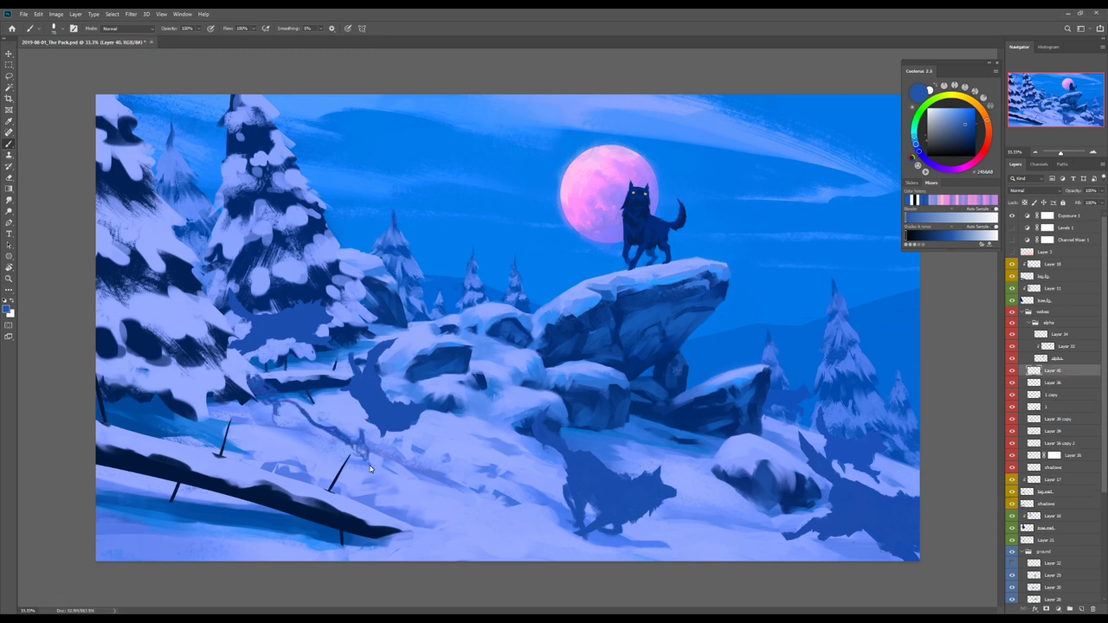
pyautogui.moveTo(324, 431)
pyautogui.mouseDown()
pyautogui.moveTo(381, 454)
pyautogui.moveTo(377, 496)
pyautogui.mouseUp()
pyautogui.moveTo(269, 399); pyautogui.dragTo(299, 472)
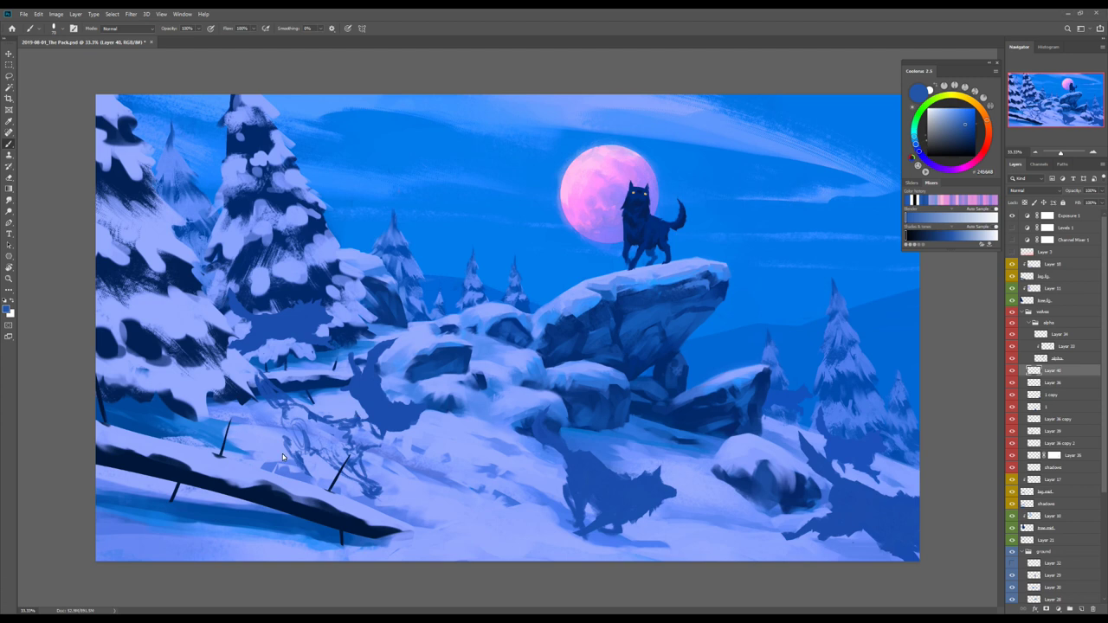
pyautogui.moveTo(367, 474)
pyautogui.mouseDown()
pyautogui.moveTo(345, 473)
pyautogui.moveTo(366, 459)
pyautogui.mouseUp()
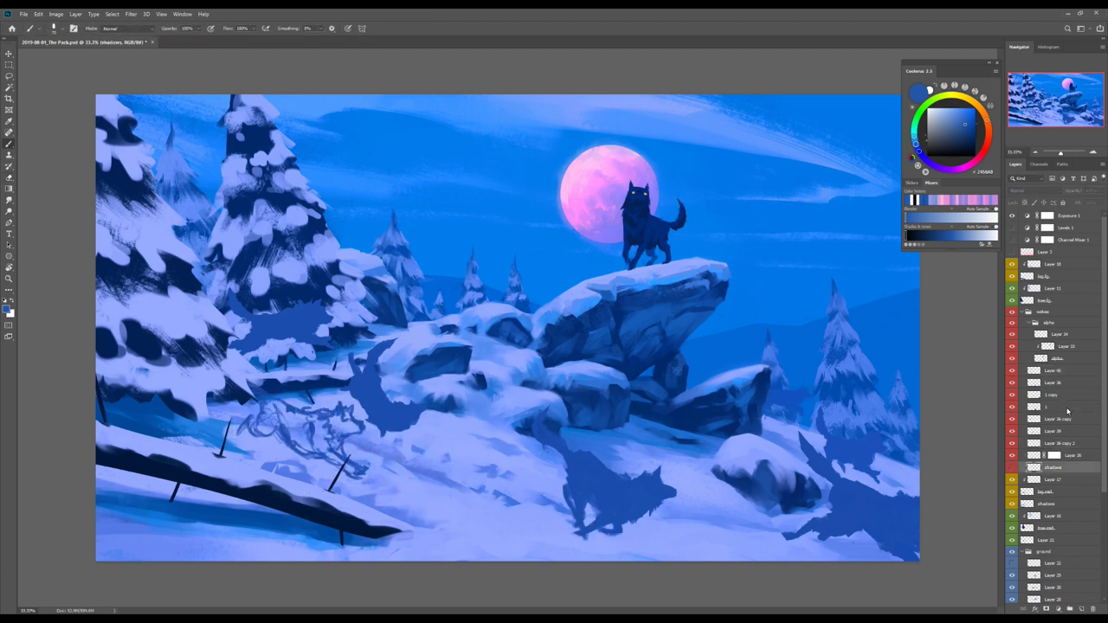
pyautogui.moveTo(606, 502); pyautogui.dragTo(567, 472)
pyautogui.moveTo(386, 343)
pyautogui.mouseDown()
pyautogui.moveTo(481, 378)
pyautogui.moveTo(433, 389)
pyautogui.mouseUp()
# Step: On a new layer, fill the sketched wolf body with dark blue
pyautogui.hotkey('ctrl', 'shift', 'n')
pyautogui.press('Return')
pyautogui.moveTo(350, 472); pyautogui.dragTo(438, 498)
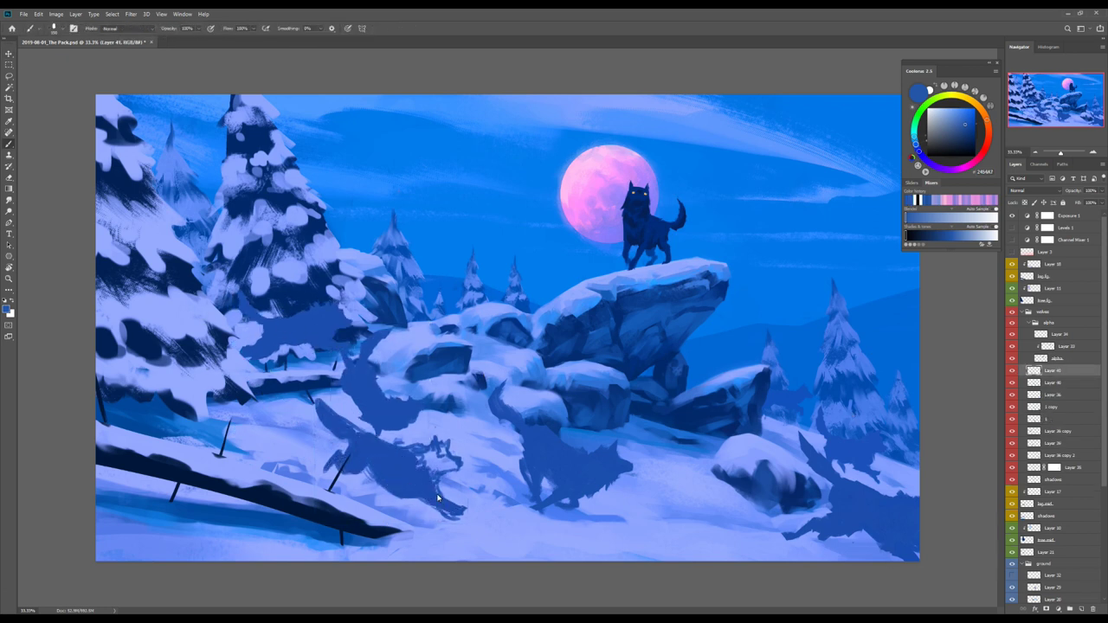
pyautogui.hotkey('ctrl', 'z')
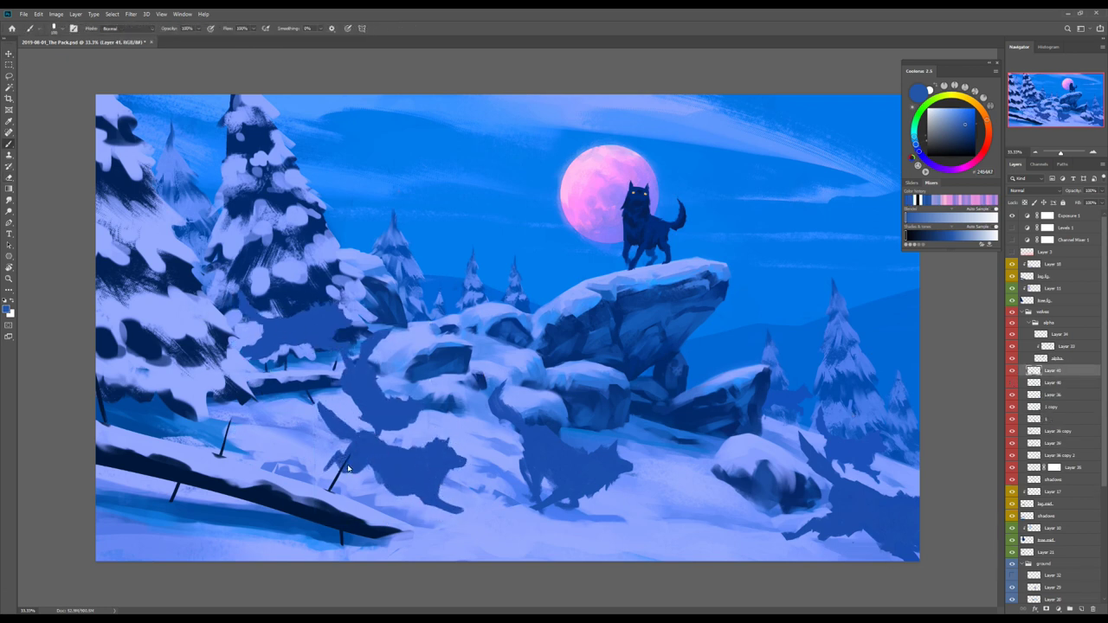
# Step: Mirror the canvas back and forth to check the new wolf silhouette
pyautogui.press('v')
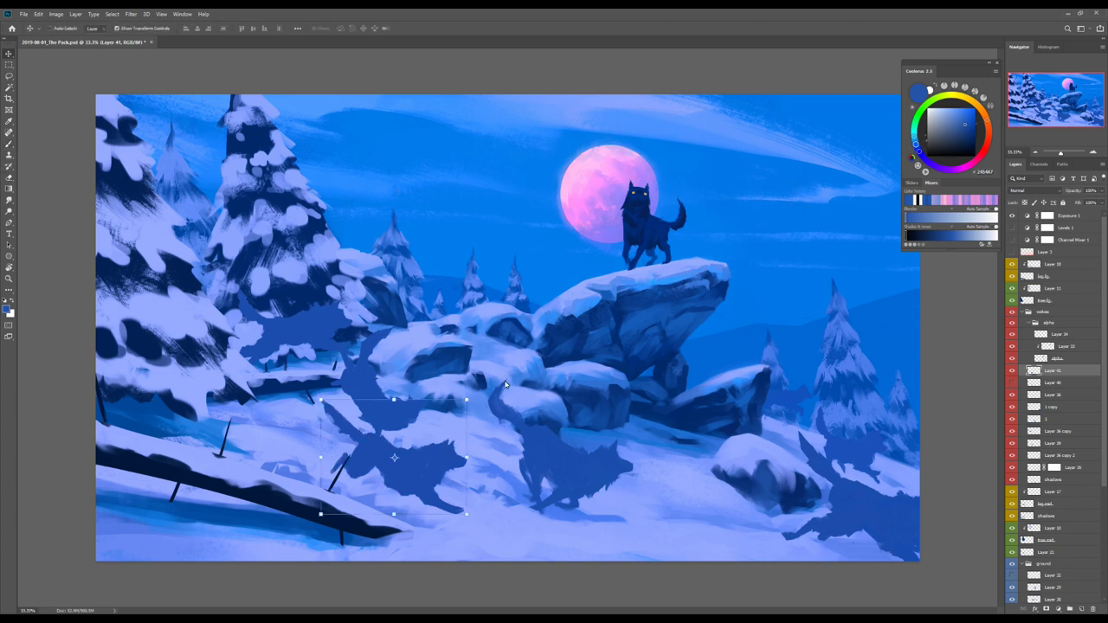
pyautogui.press('h')
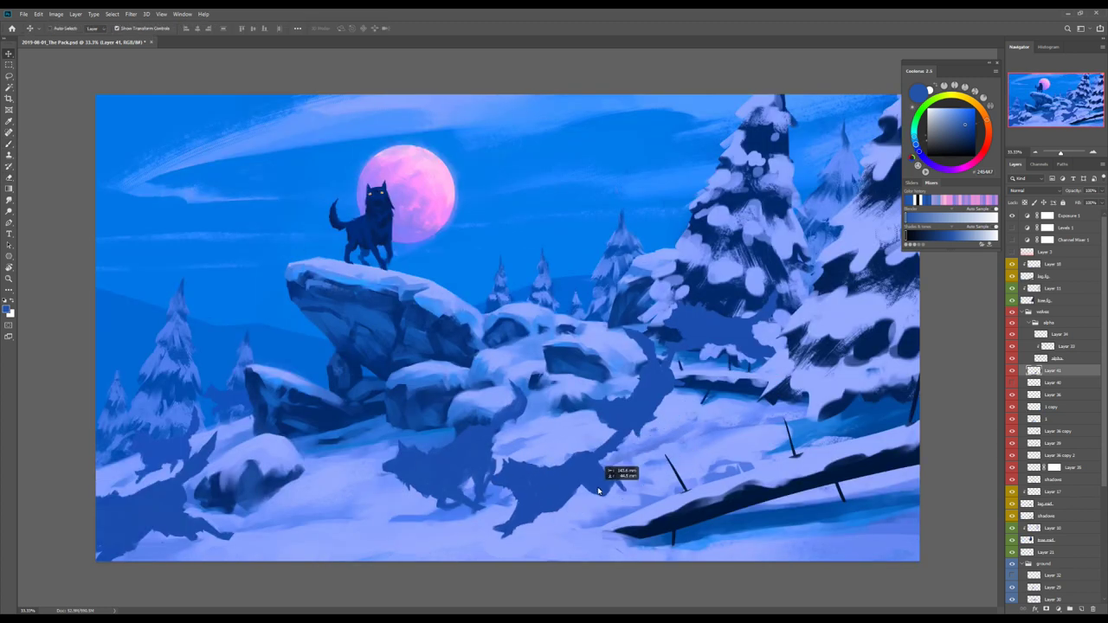
pyautogui.press('e')
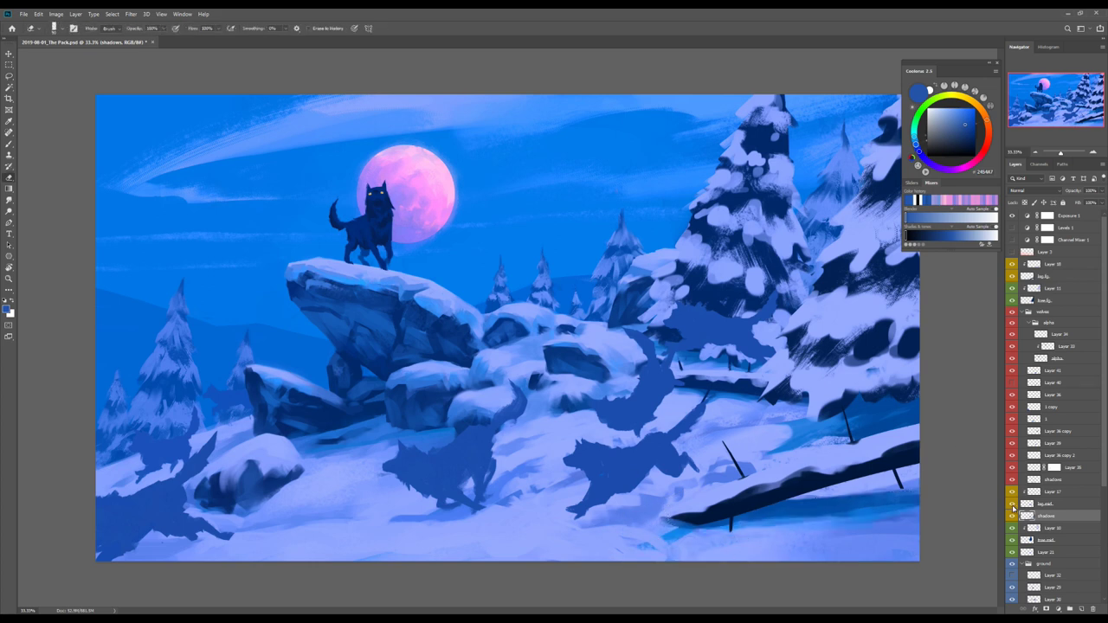
pyautogui.press('b')
pyautogui.press('h')
pyautogui.press('h')
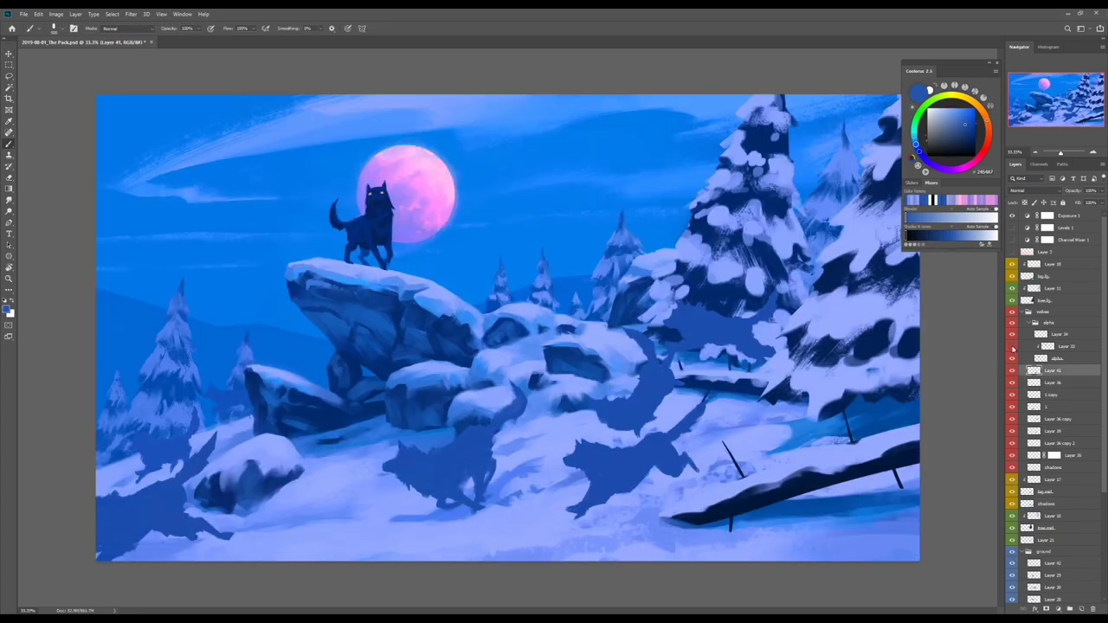
pyautogui.press('e')
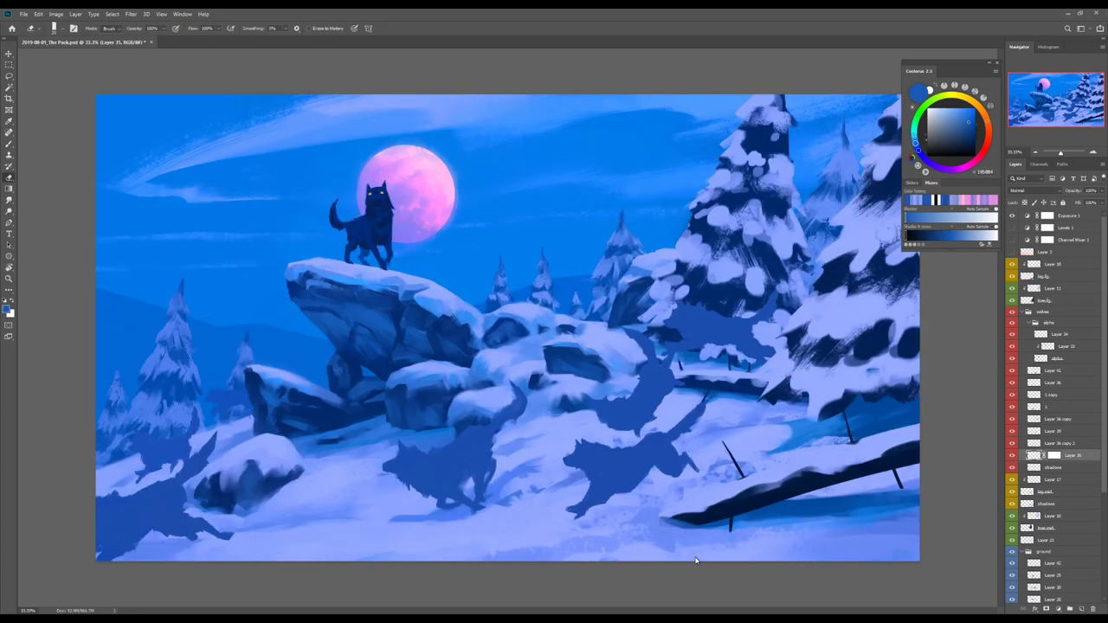
# Step: Duplicate the dark shadow shape and move the copy up and right
pyautogui.hotkey('ctrl', 'j')
pyautogui.hotkey('ctrl', 't')
pyautogui.moveTo(696, 561)
pyautogui.mouseDown()
pyautogui.moveTo(873, 457)
pyautogui.moveTo(872, 425)
pyautogui.mouseUp()
pyautogui.press('Return')
pyautogui.press('b')
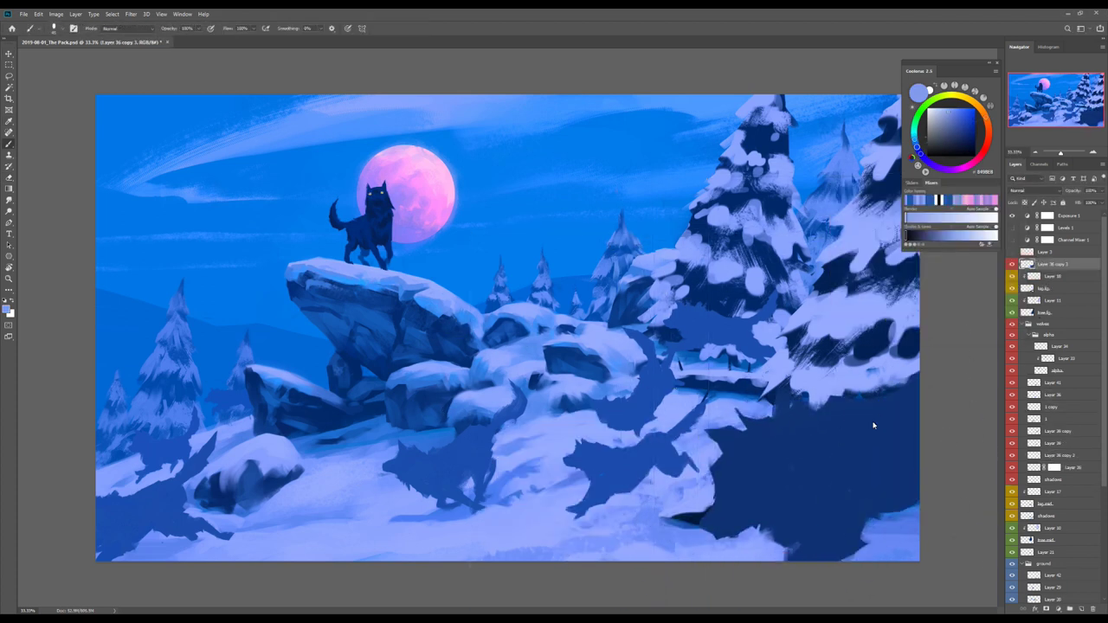
# Step: Transform the dark shape into the lower-left foreground
pyautogui.press('h')
pyautogui.press('h')
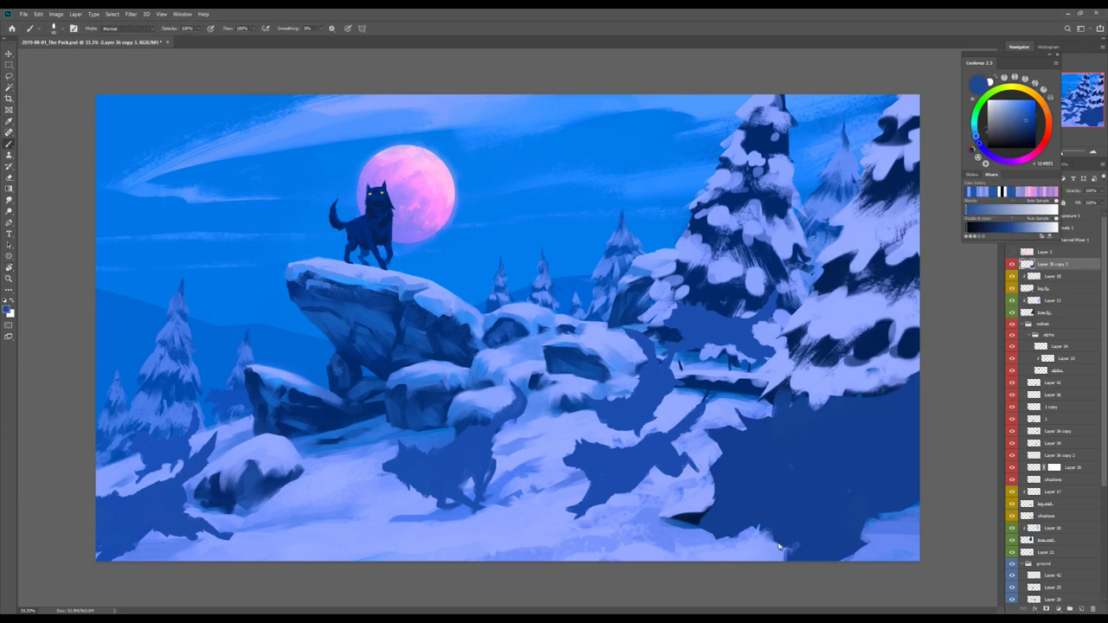
pyautogui.press('e')
pyautogui.press('h')
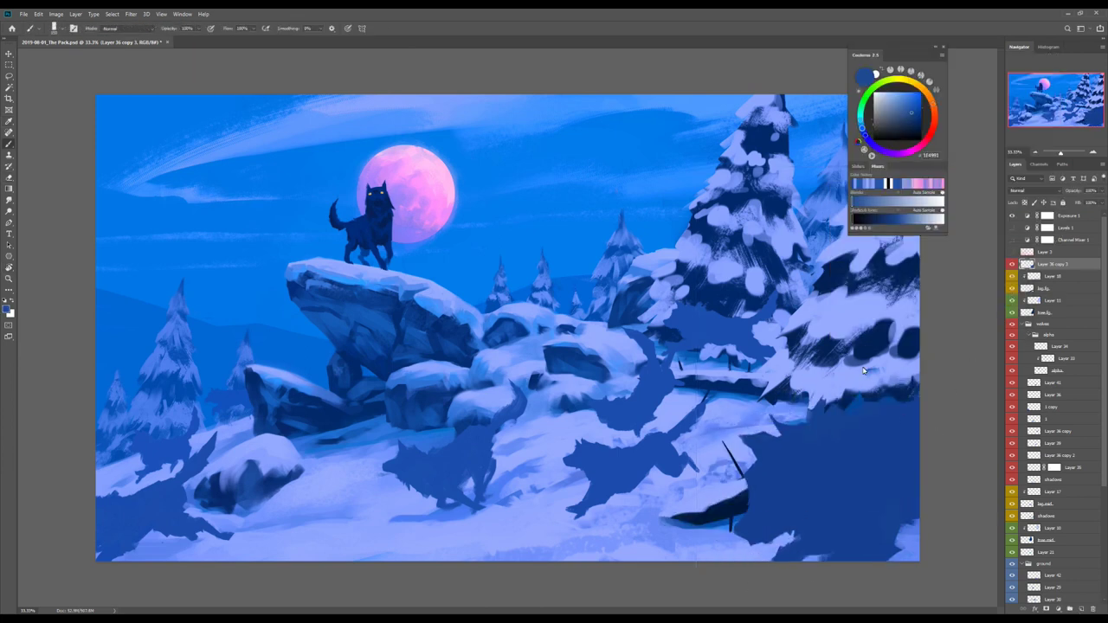
pyautogui.hotkey('ctrl', 't')
pyautogui.moveTo(260, 467)
pyautogui.mouseDown()
pyautogui.moveTo(214, 517)
pyautogui.moveTo(217, 460)
pyautogui.mouseUp()
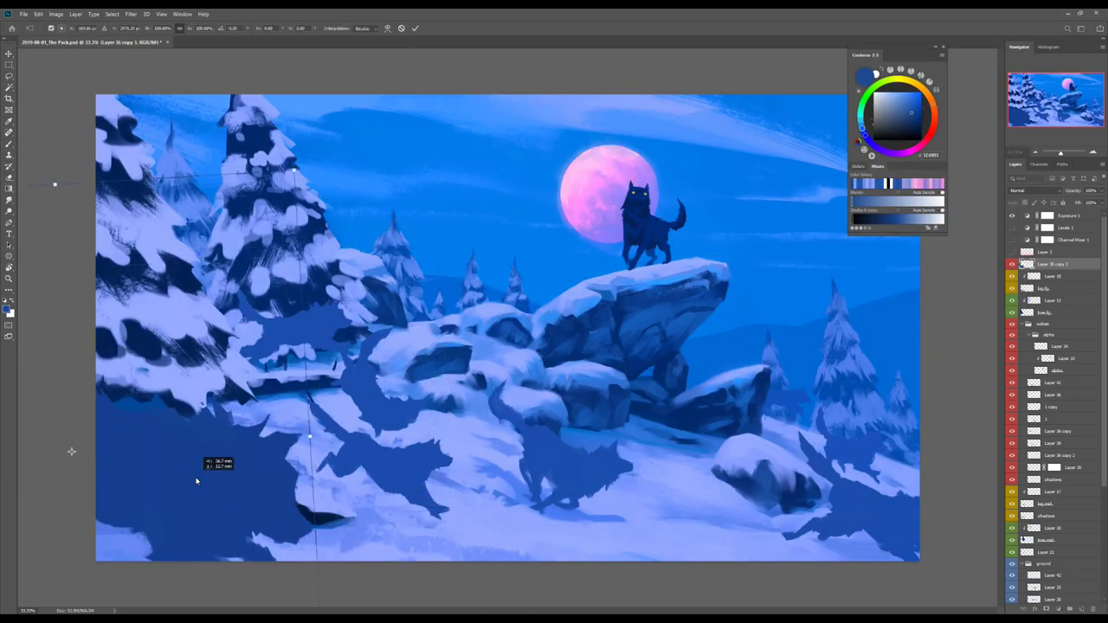
pyautogui.press('Return')
pyautogui.press('h')
pyautogui.press('h')
# Step: Erase and repaint part of the snow shadow, then add a new layer above Layer 30
pyautogui.press('e')
pyautogui.moveTo(475, 483)
pyautogui.mouseDown()
pyautogui.moveTo(511, 493)
pyautogui.moveTo(441, 459)
pyautogui.mouseUp()
pyautogui.press('b')
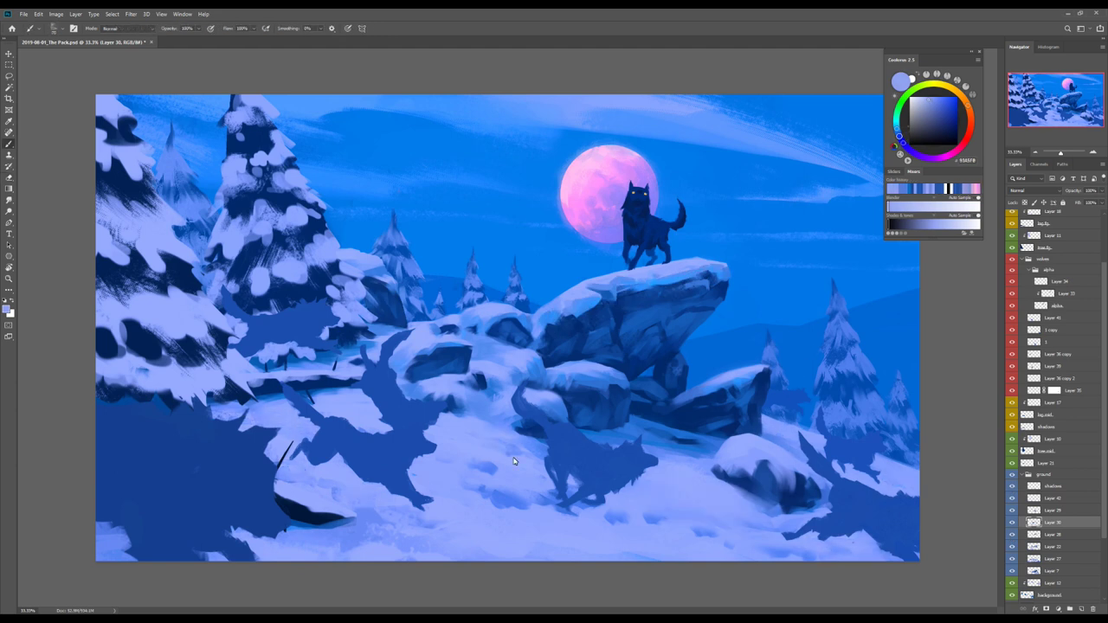
pyautogui.keyDown('alt'); pyautogui.click(361, 533); pyautogui.keyUp('alt')
pyautogui.hotkey('ctrl', 'shift', 'alt', 'n')
pyautogui.rightClick(519, 543)
pyautogui.press('Escape')
# Step: Add another snow-painting layer, select Layers 16 and 17, and toggle the lower-right wolf's visibility
pyautogui.press('e')
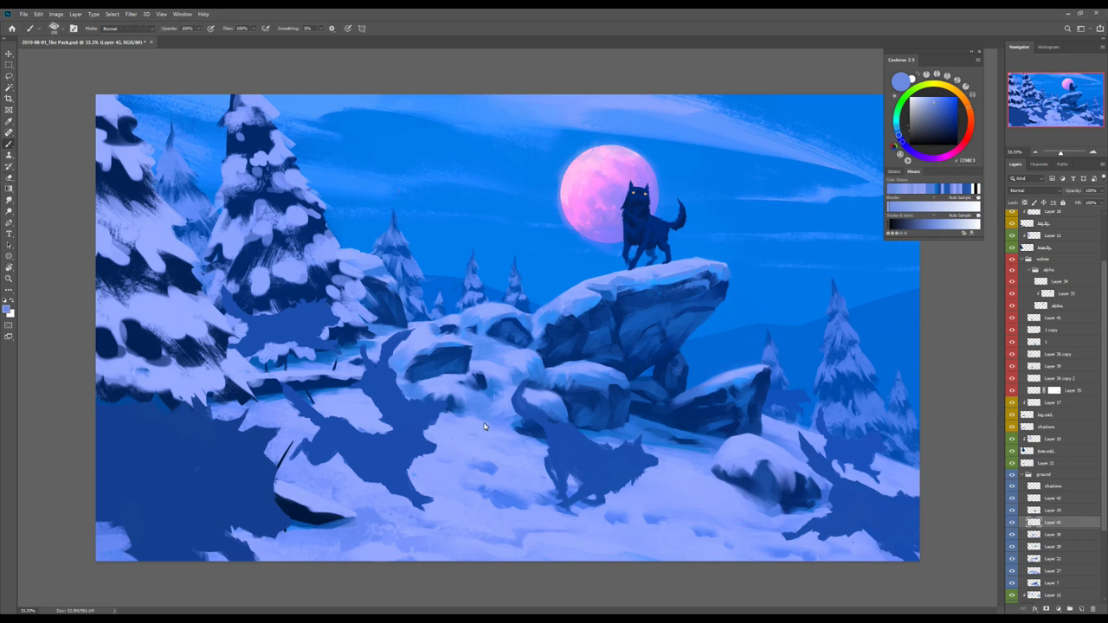
pyautogui.hotkey('ctrl', 'shift', 'alt', 'n')
pyautogui.press('b')
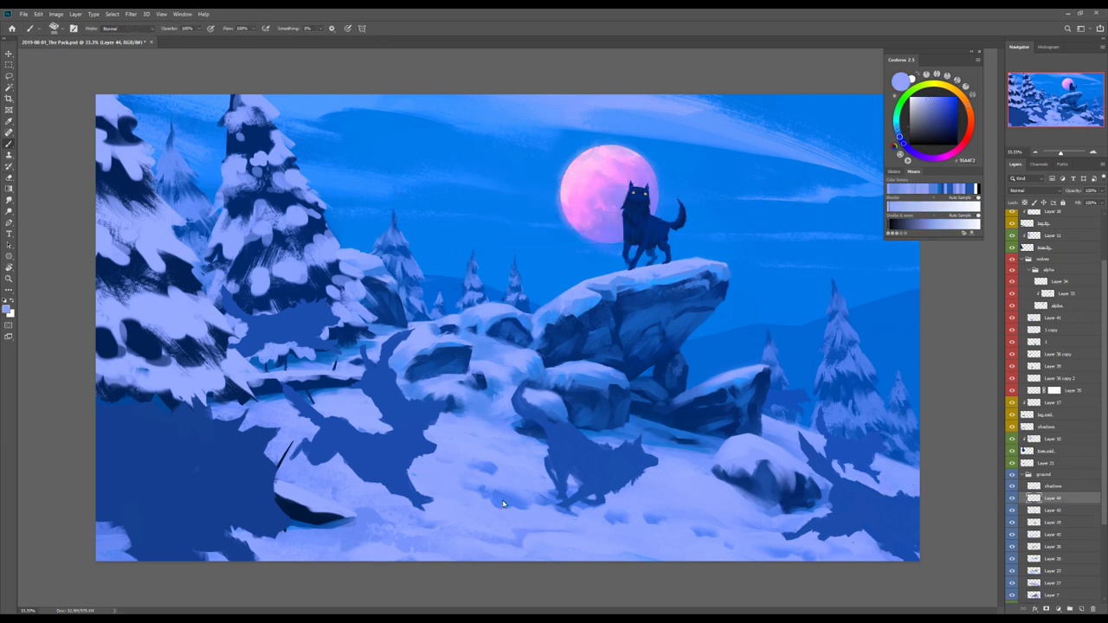
pyautogui.press('e')
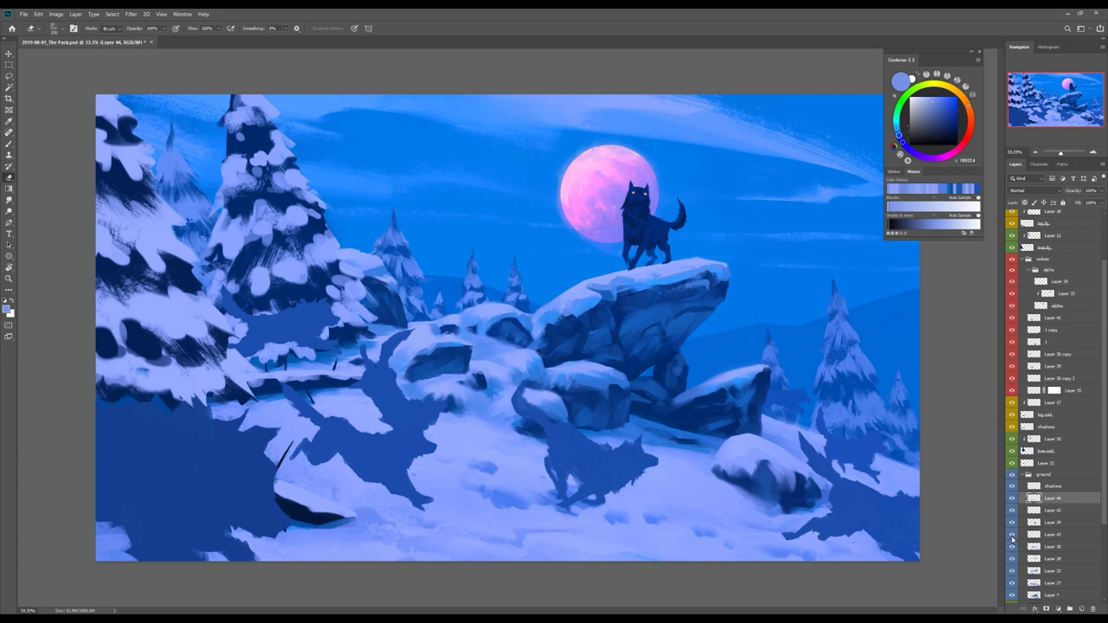
pyautogui.click(1052, 213)
pyautogui.press('b')
pyautogui.keyDown('ctrl'); pyautogui.click(353, 535); pyautogui.keyUp('ctrl')
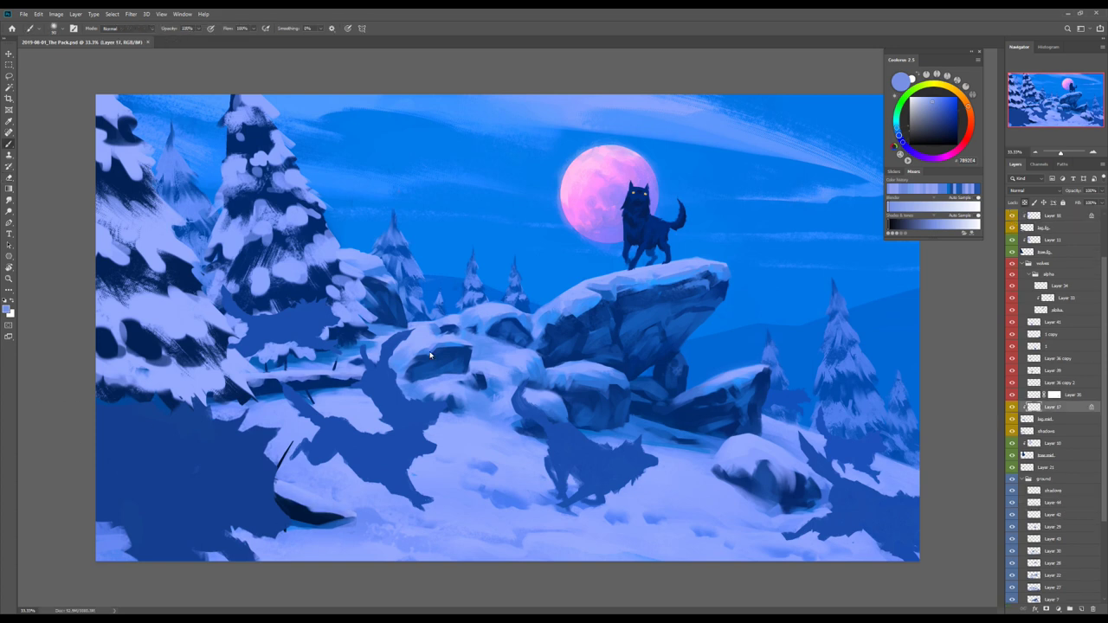
pyautogui.click(1015, 400)
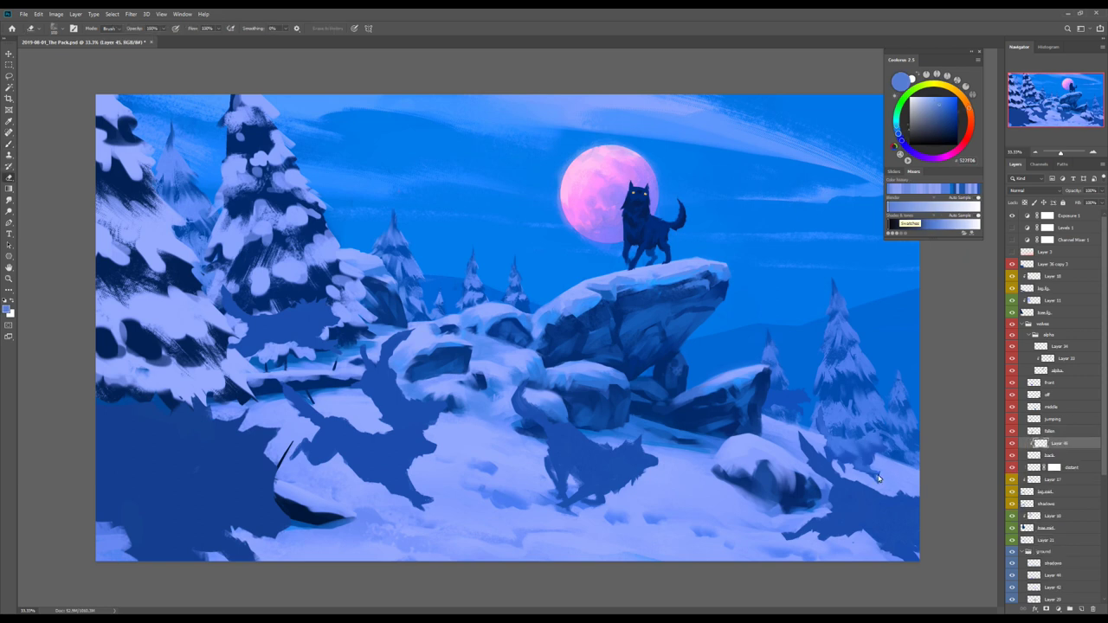
pyautogui.press('e')
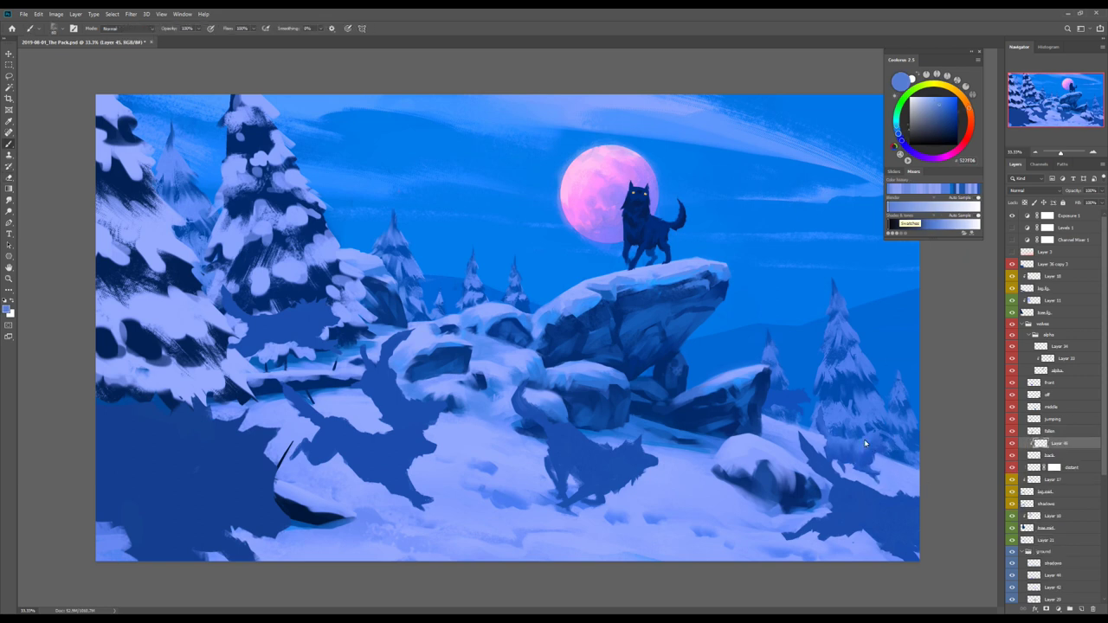
# Step: Move the haze layer up the stack so it blends as Lighten over the distant wolves
pyautogui.press('b')
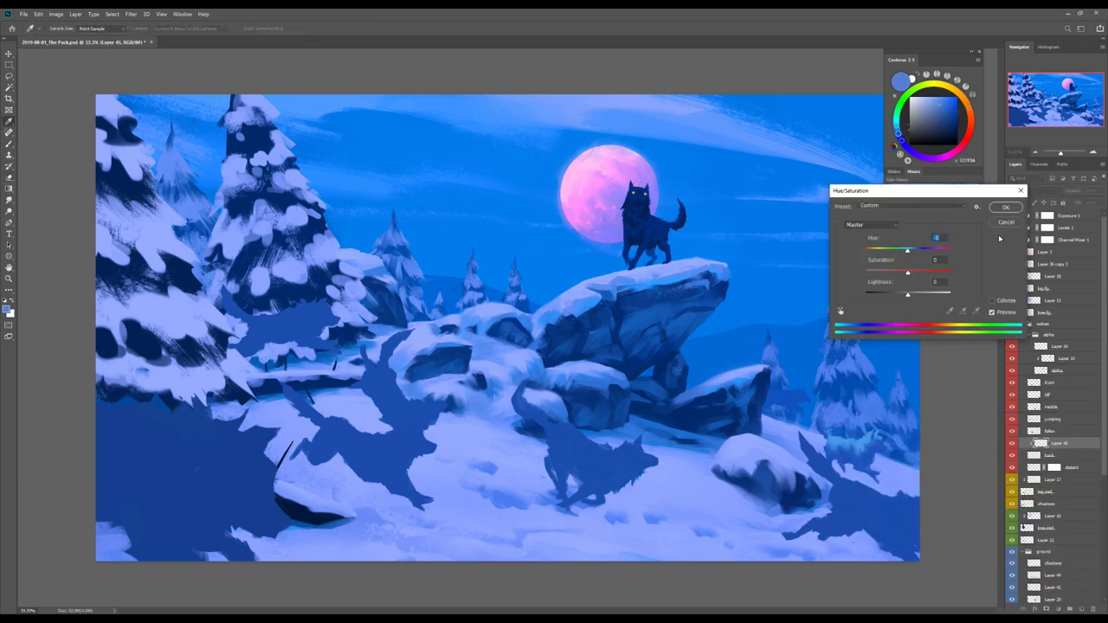
pyautogui.scroll(-5, 1051, 484)
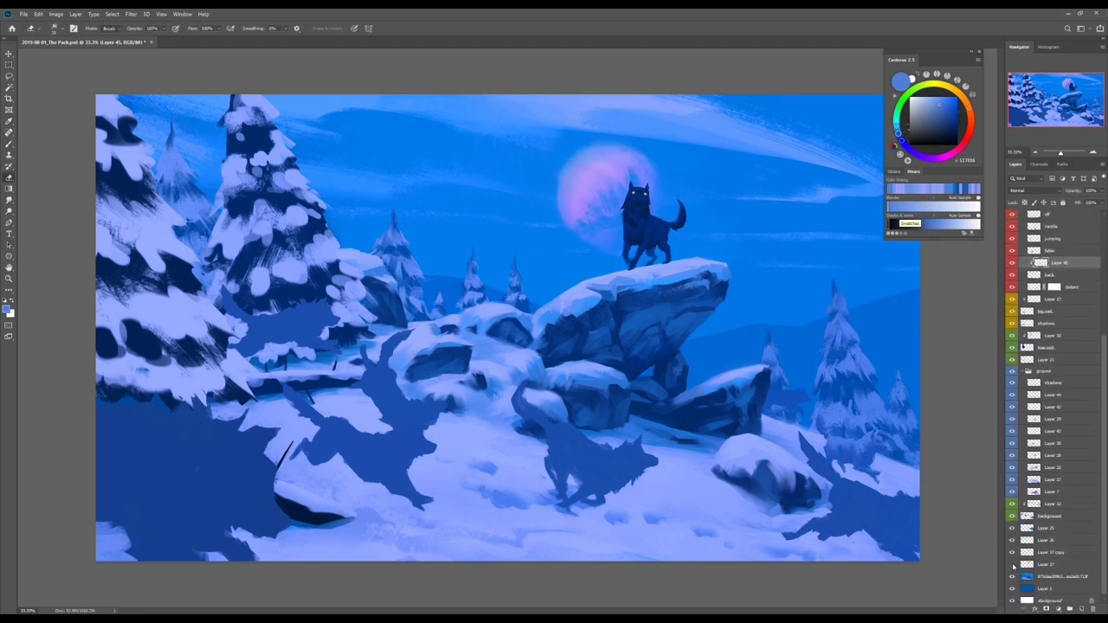
pyautogui.click(1047, 540)
pyautogui.rightClick(802, 425)
pyautogui.press('Escape')
pyautogui.hotkey('ctrl', ']')
pyautogui.hotkey('ctrl', ']')
pyautogui.hotkey('ctrl', ']')
pyautogui.press('e')
pyautogui.scroll(-7, 1033, 190)
pyautogui.press('b')
# Step: Lighten the distant wolves on Layer 45 with Hue/Saturation Lightness +13
pyautogui.click(1052, 515)
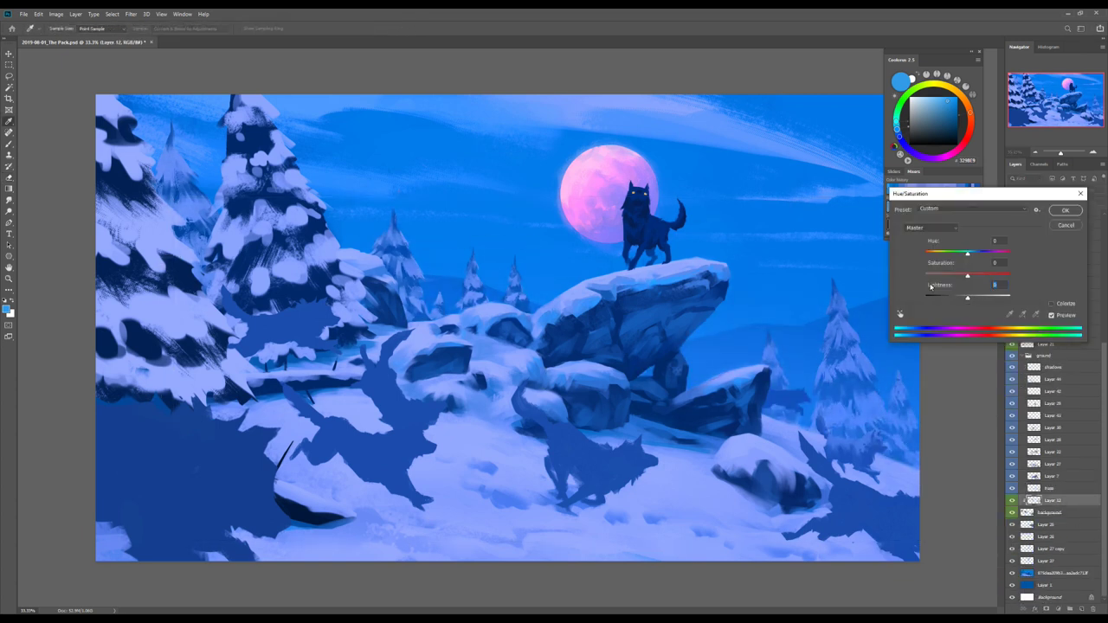
pyautogui.click(1058, 380)
pyautogui.hotkey('ctrl', 'u')
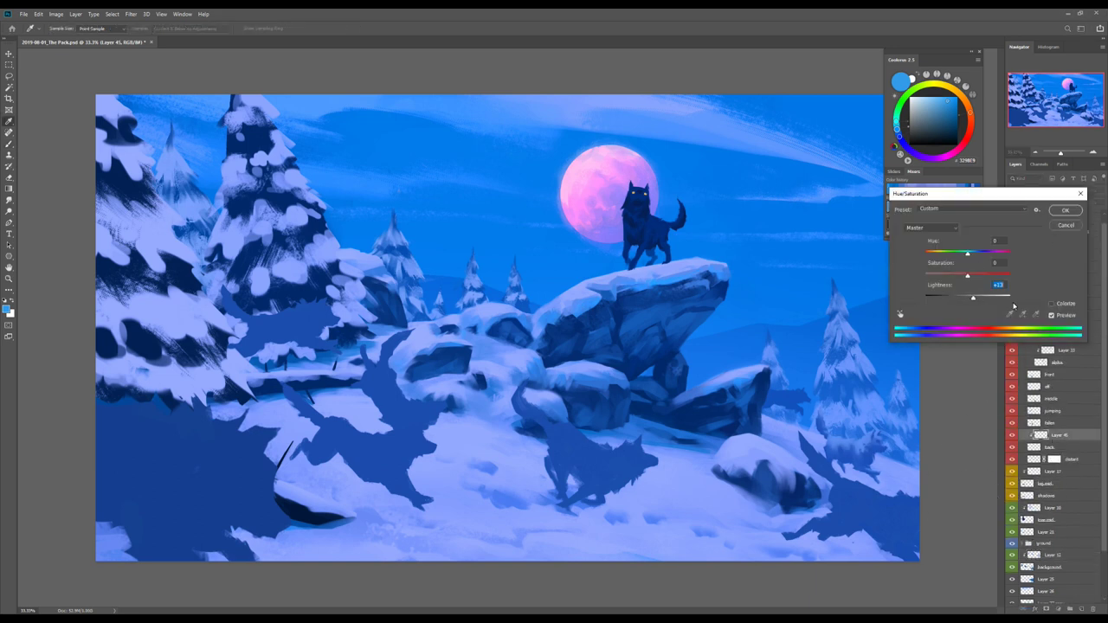
pyautogui.click(1066, 214)
pyautogui.click(1081, 459)
# Step: Add Layer 46 above the distant wolves and reset brush opacity to 100%
pyautogui.hotkey('ctrl', 'shift', 'alt', 'n')
pyautogui.press('1')
pyautogui.press('0')
pyautogui.keyDown('ctrl'); pyautogui.click(867, 459); pyautogui.keyUp('ctrl')
# Step: Paint snow over the left wolf silhouette on a new Layer 47 and give it a mask
pyautogui.press('e')
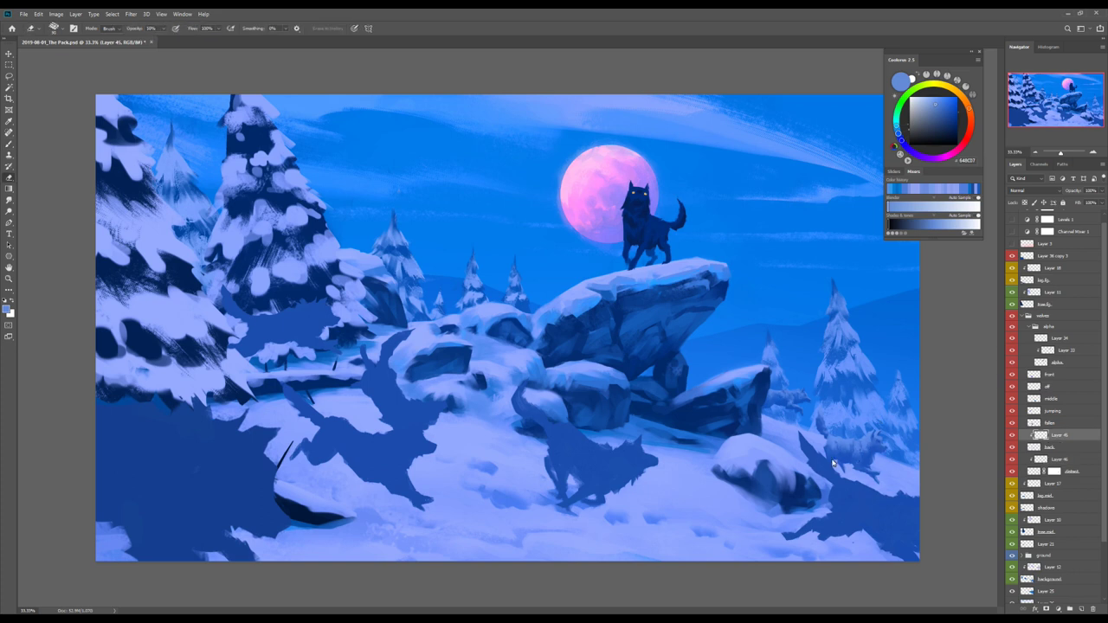
pyautogui.hotkey('ctrl', 'shift', 'alt', 'n')
pyautogui.press('b')
pyautogui.moveTo(424, 409); pyautogui.dragTo(401, 420)
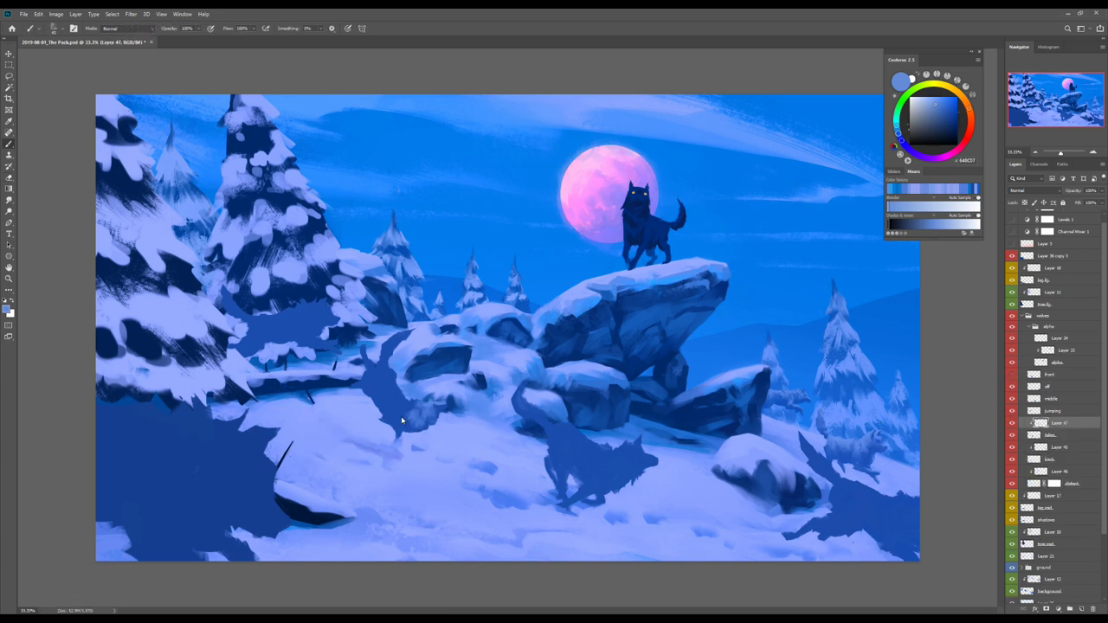
pyautogui.press('e')
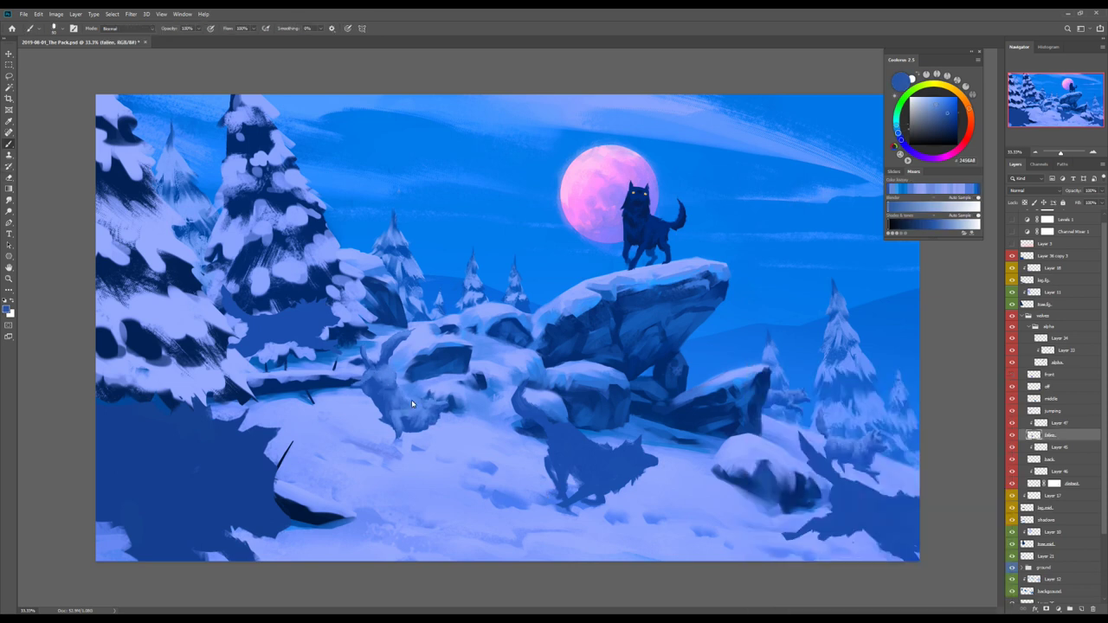
pyautogui.moveTo(407, 389); pyautogui.dragTo(395, 372)
pyautogui.press('b')
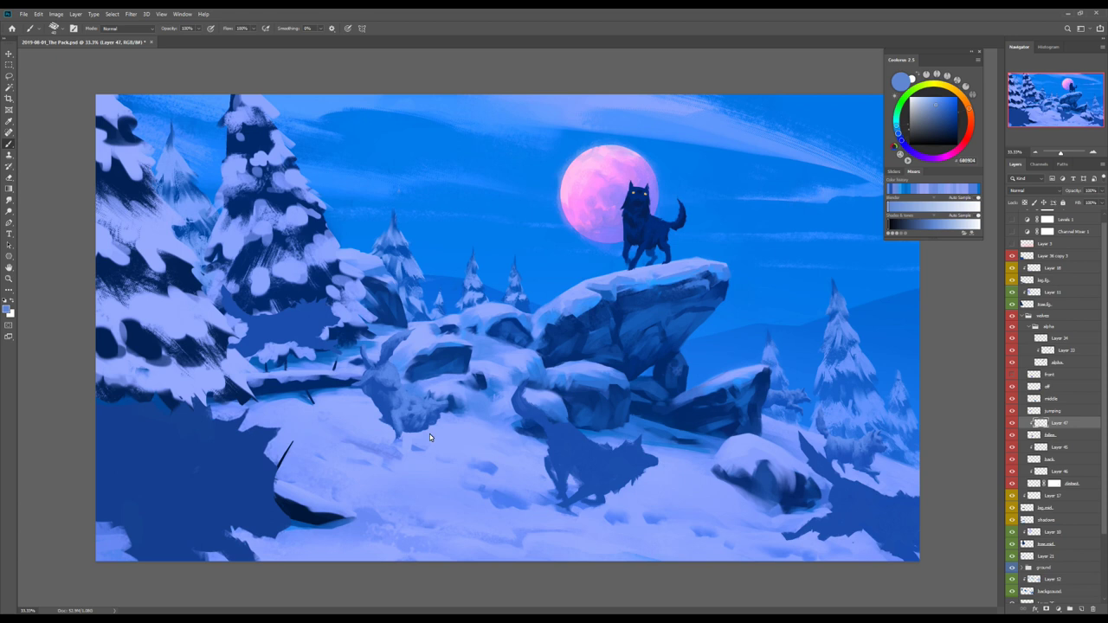
pyautogui.hotkey('ctrl', 'alt', 'm')
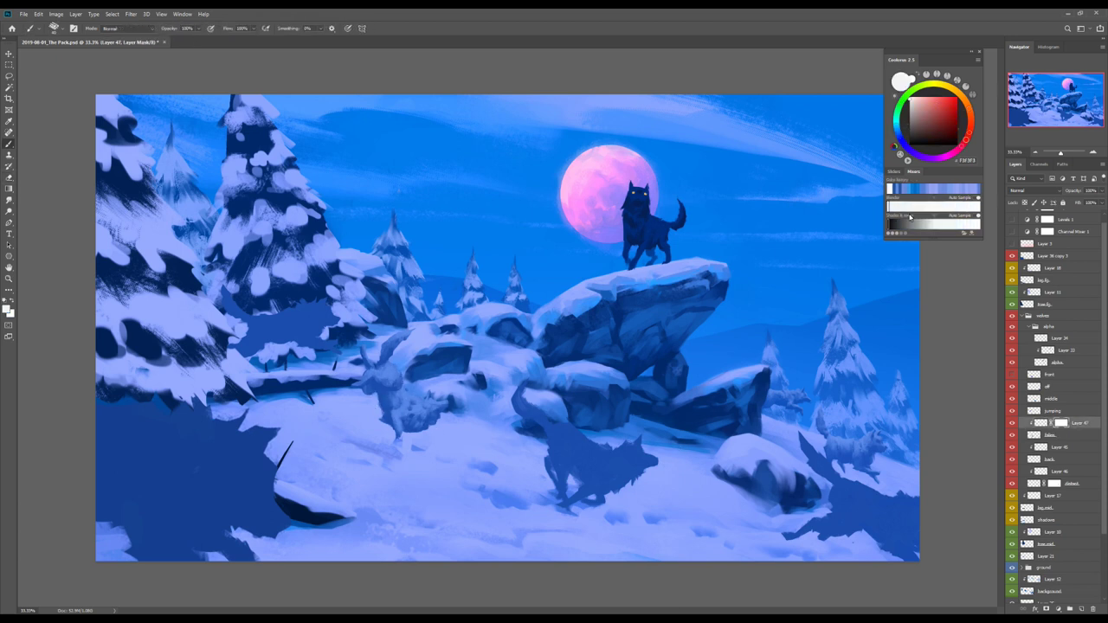
# Step: Add a new layer and paint a light blue stroke near the trees
pyautogui.press('x')
pyautogui.press('1')
pyautogui.hotkey('ctrl', 'shift', 'alt', 'n')
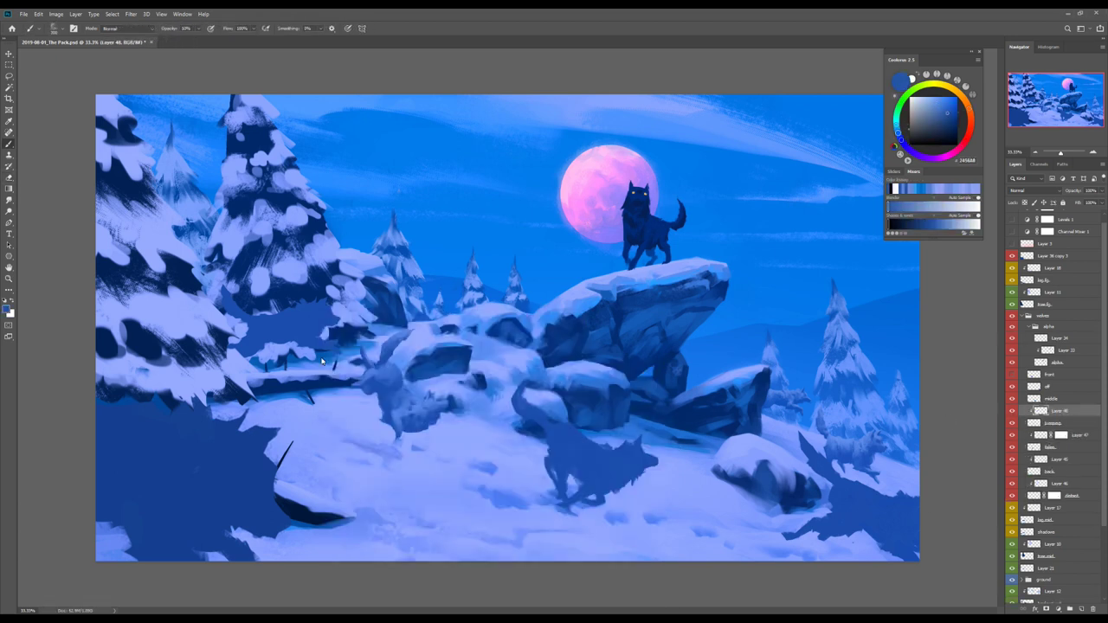
pyautogui.keyDown('alt'); pyautogui.click(285, 320); pyautogui.keyUp('alt')
pyautogui.press('0')
pyautogui.moveTo(329, 303); pyautogui.dragTo(236, 354)
pyautogui.press('e')
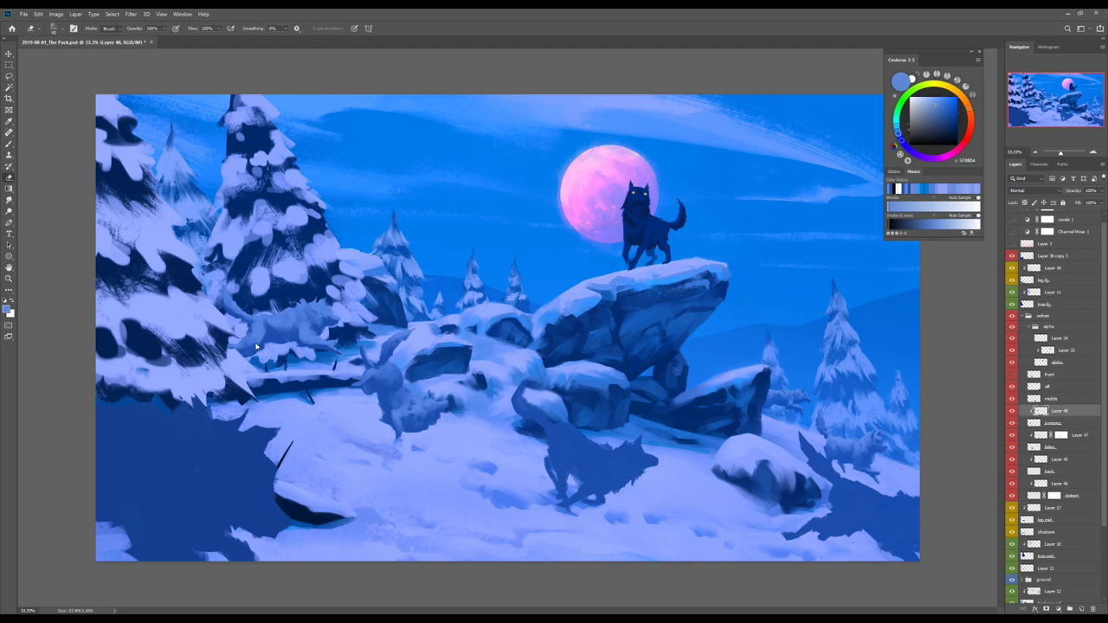
pyautogui.press('b')
# Step: Lighten and texture the wolf below the rock with the eraser at 20% opacity
pyautogui.keyDown('alt'); pyautogui.click(607, 487); pyautogui.keyUp('alt')
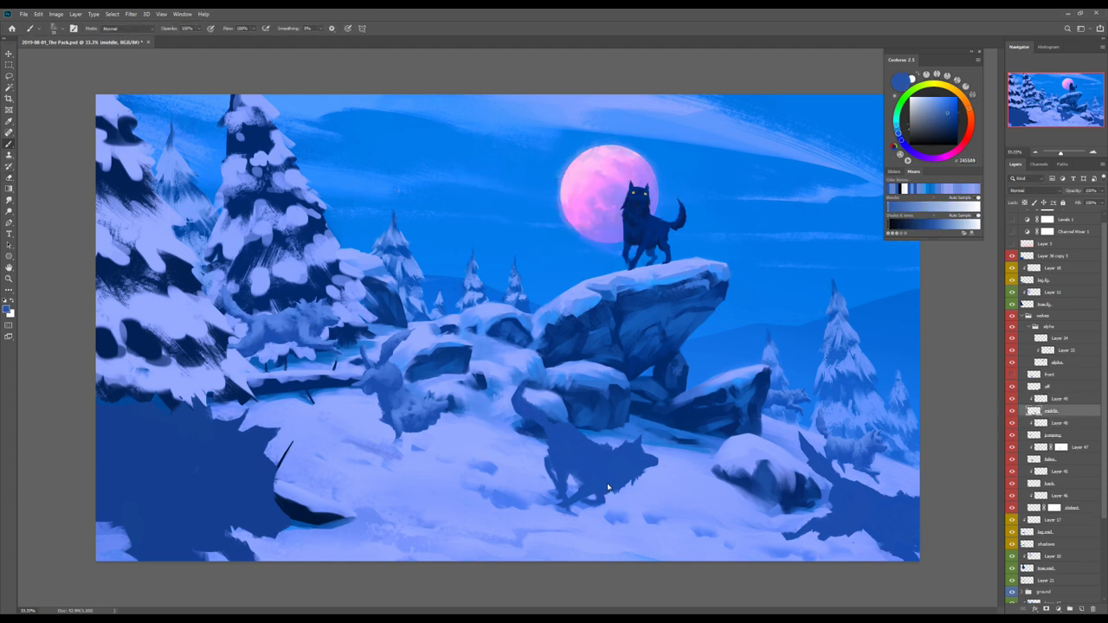
pyautogui.press('e')
pyautogui.press('e')
pyautogui.press('2')
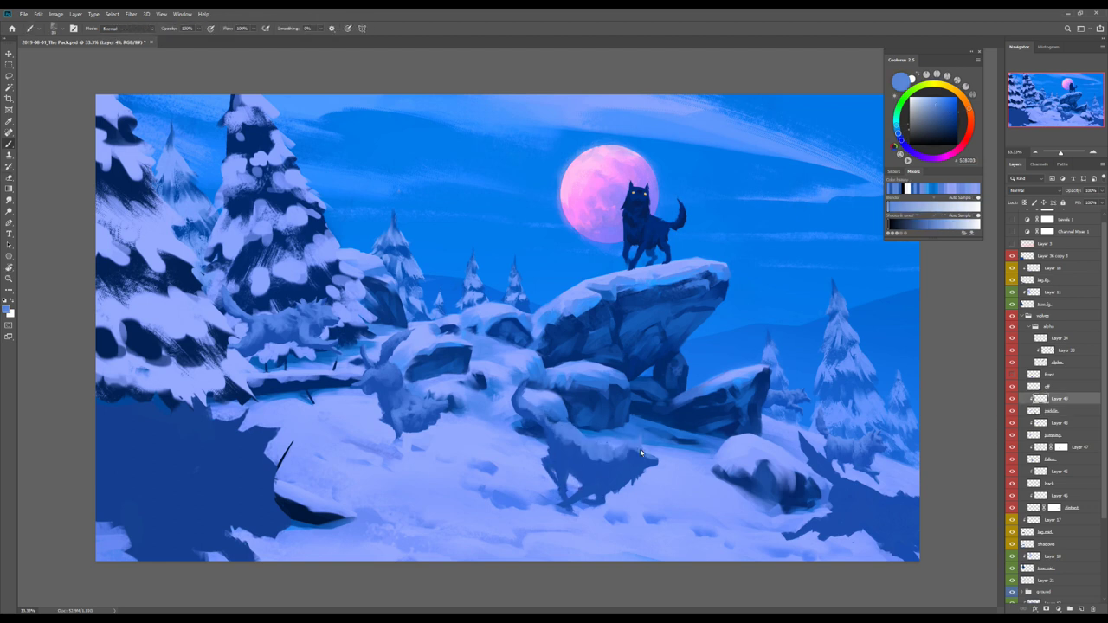
pyautogui.moveTo(540, 435); pyautogui.dragTo(604, 494)
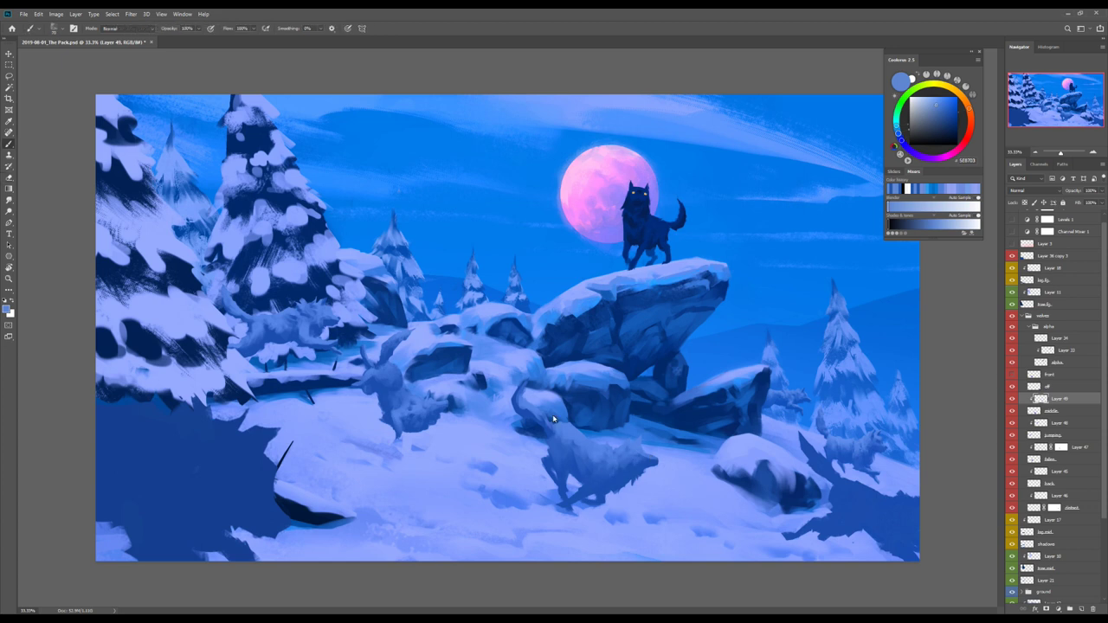
# Step: Paint a dark running wolf at lower left and shape a new wolf at bottom right
pyautogui.click(1061, 423)
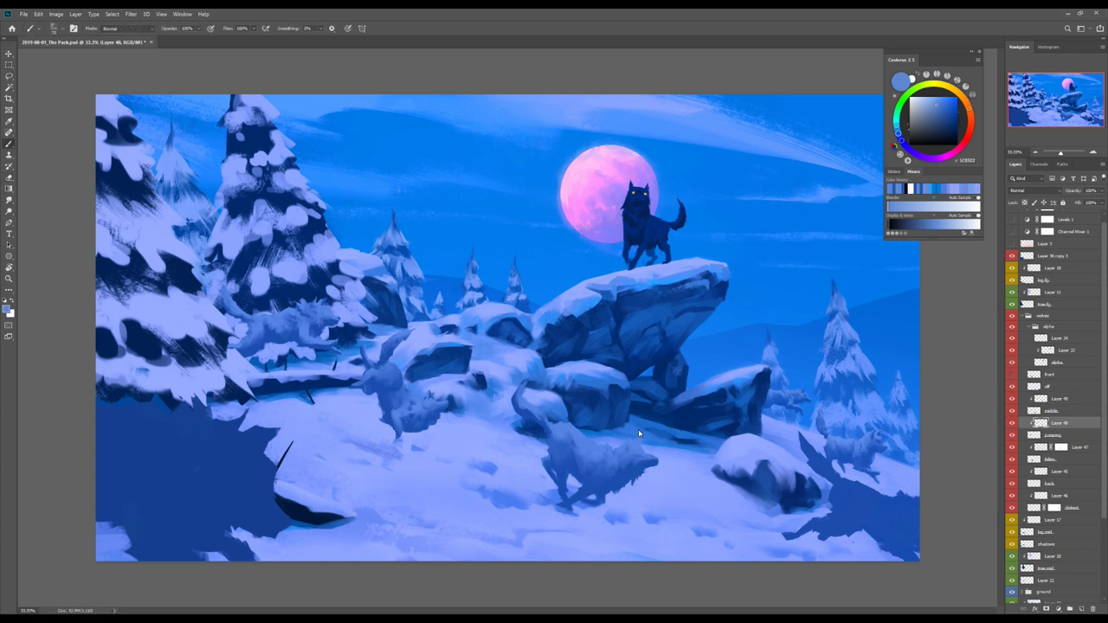
pyautogui.press('b')
pyautogui.moveTo(312, 515); pyautogui.dragTo(364, 433)
pyautogui.hotkey('ctrl', 'shift', 'alt', 'n')
pyautogui.moveTo(807, 432)
pyautogui.mouseDown()
pyautogui.moveTo(823, 472)
pyautogui.moveTo(855, 474)
pyautogui.mouseUp()
pyautogui.press('e')
pyautogui.moveTo(905, 515); pyautogui.dragTo(888, 524)
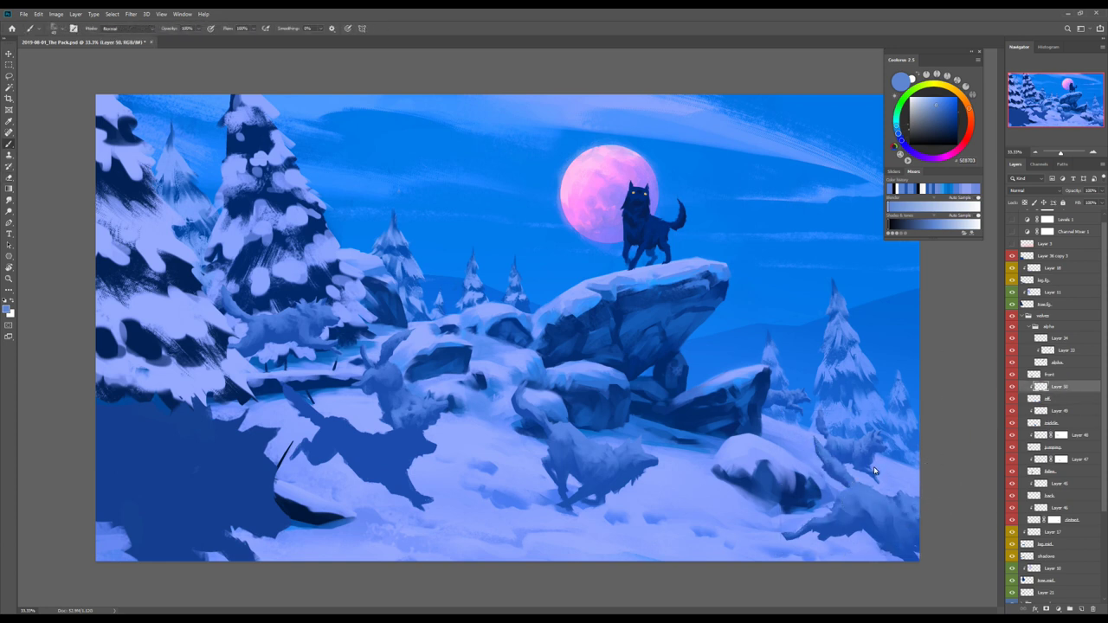
pyautogui.moveTo(917, 563); pyautogui.dragTo(887, 500)
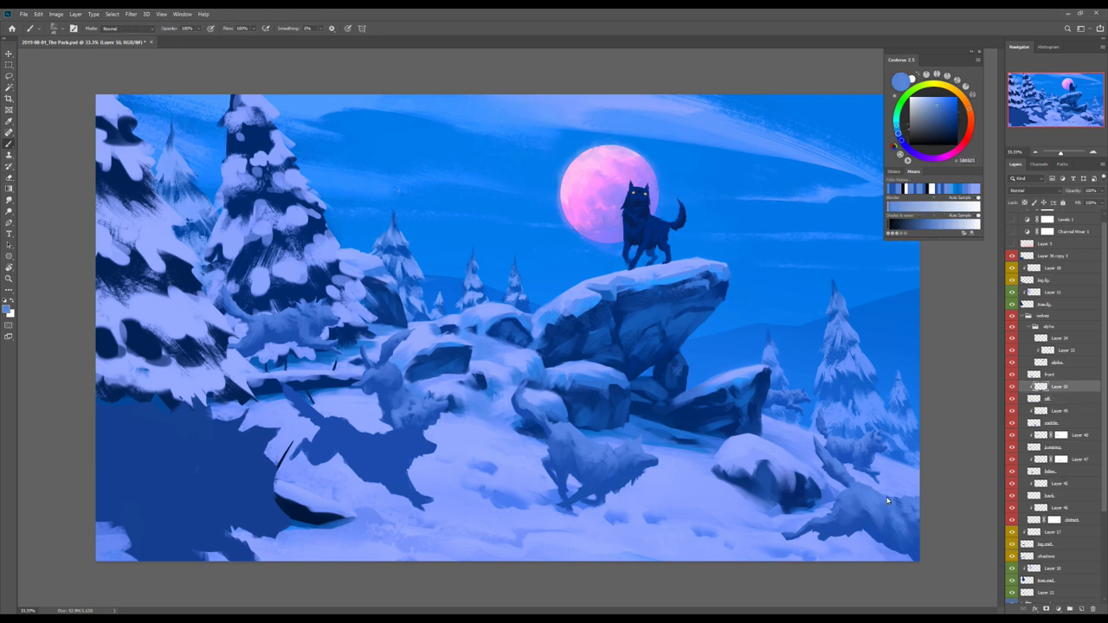
# Step: On new Layer 51, repaint the lower-left wolf in lighter tones with a different brush preset
pyautogui.hotkey('ctrl', 'shift', 'alt', 'n')
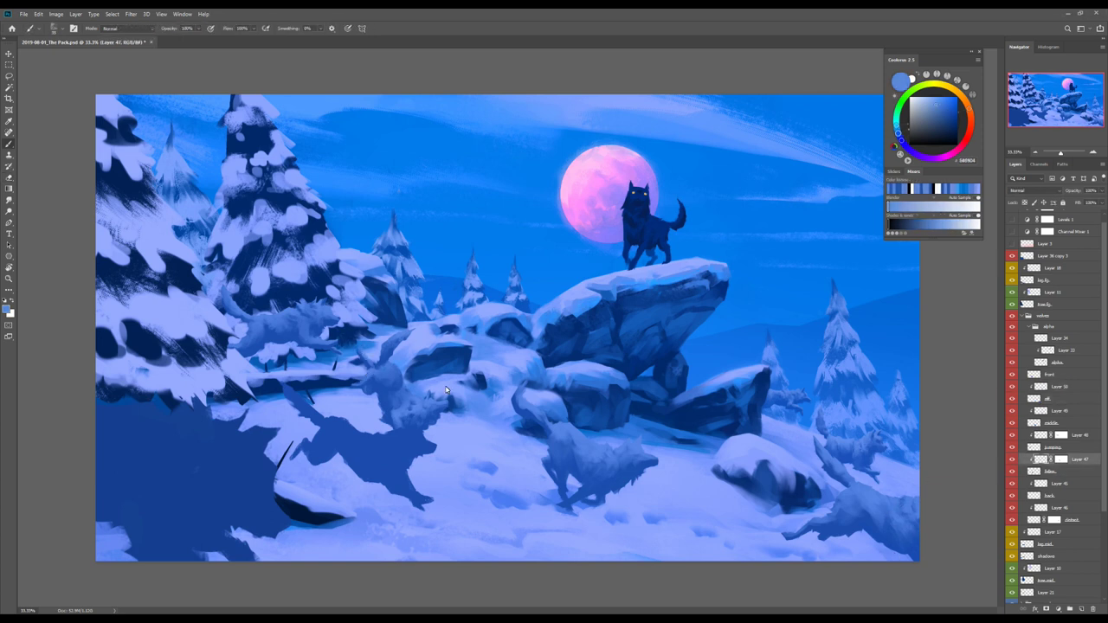
pyautogui.moveTo(312, 407); pyautogui.dragTo(393, 440)
pyautogui.rightClick(390, 458)
pyautogui.click(407, 406)
# Step: Sample a new paint colour and switch between the wolf layers and masks of Layers 47–51
pyautogui.keyDown('ctrl'); pyautogui.click(536, 430); pyautogui.keyUp('ctrl')
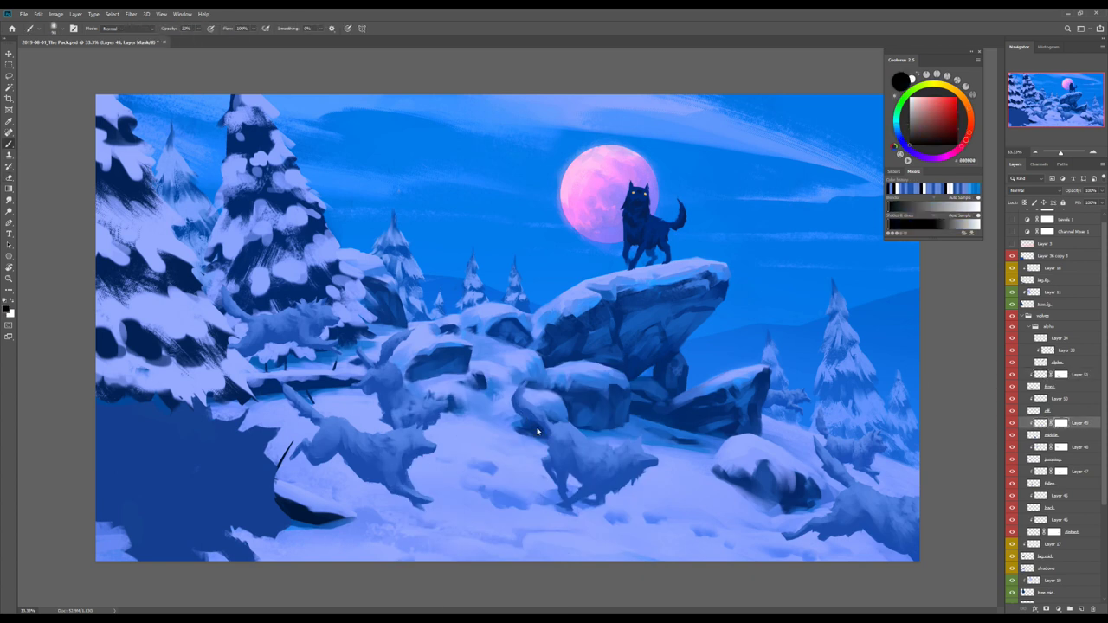
pyautogui.keyDown('ctrl'); pyautogui.click(369, 371); pyautogui.keyUp('ctrl')
pyautogui.press('b')
pyautogui.keyDown('ctrl'); pyautogui.click(439, 314); pyautogui.keyUp('ctrl')
pyautogui.keyDown('alt'); pyautogui.click(537, 327); pyautogui.keyUp('alt')
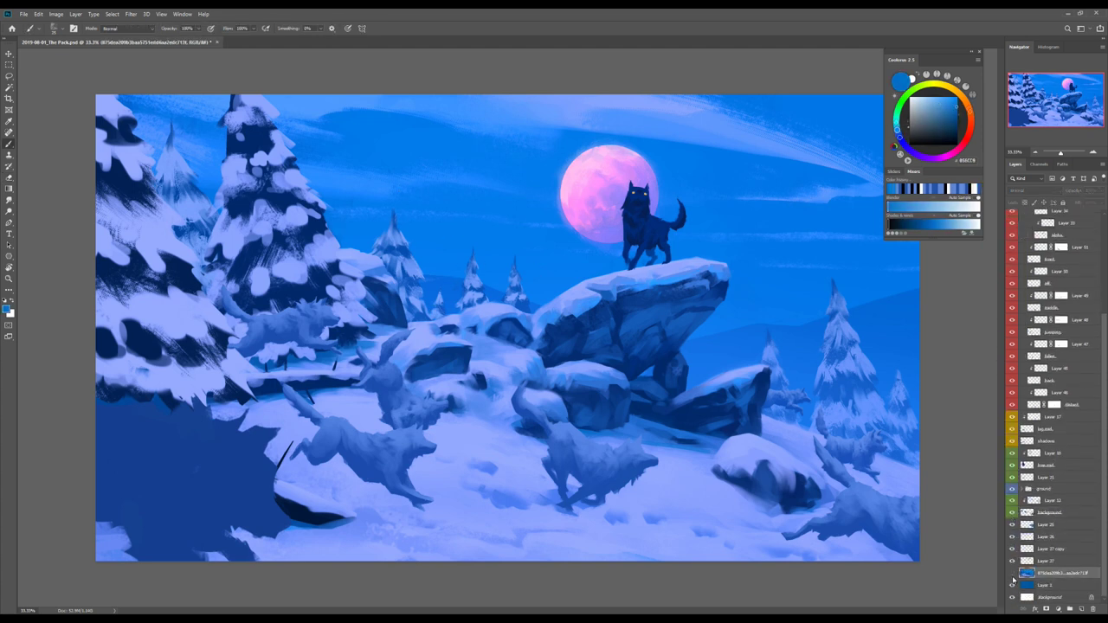
pyautogui.keyDown('ctrl'); pyautogui.click(550, 426); pyautogui.keyUp('ctrl')
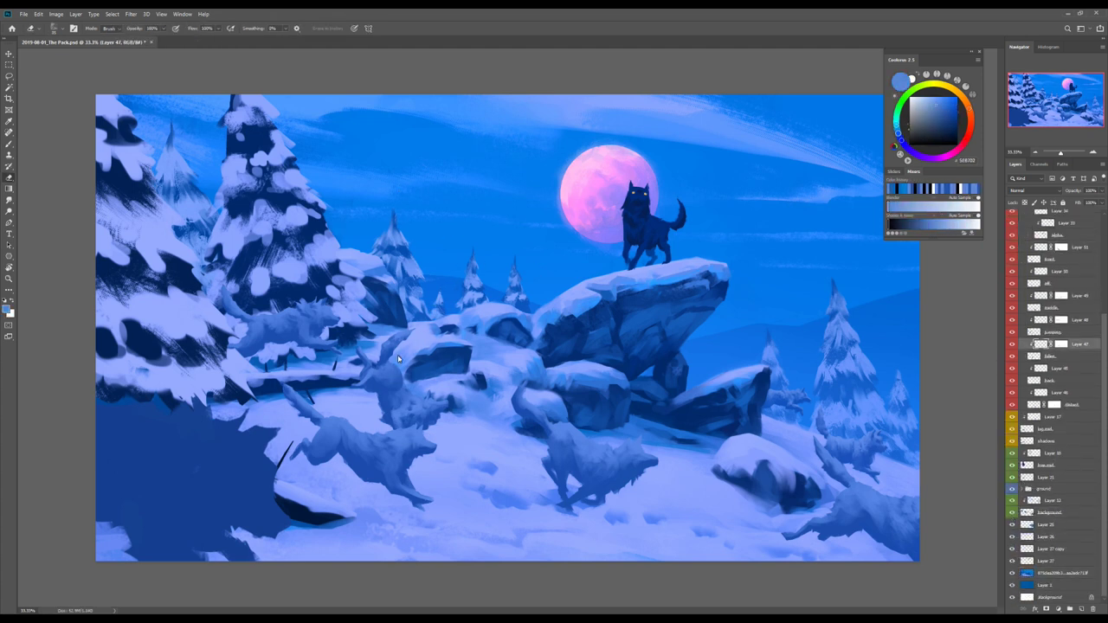
pyautogui.keyDown('ctrl'); pyautogui.click(400, 388); pyautogui.keyUp('ctrl')
pyautogui.click(1063, 320)
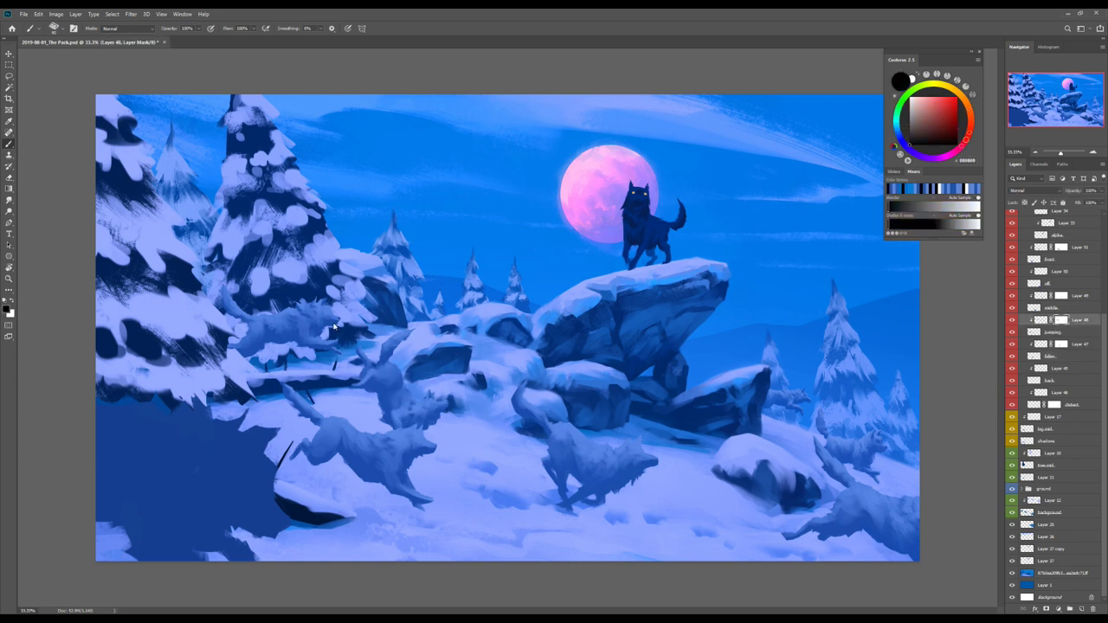
# Step: Set white for revealing on the masks of Layers 51, 49, 47 and 48, then select Layer 52
pyautogui.keyDown('ctrl'); pyautogui.click(353, 407); pyautogui.keyUp('ctrl')
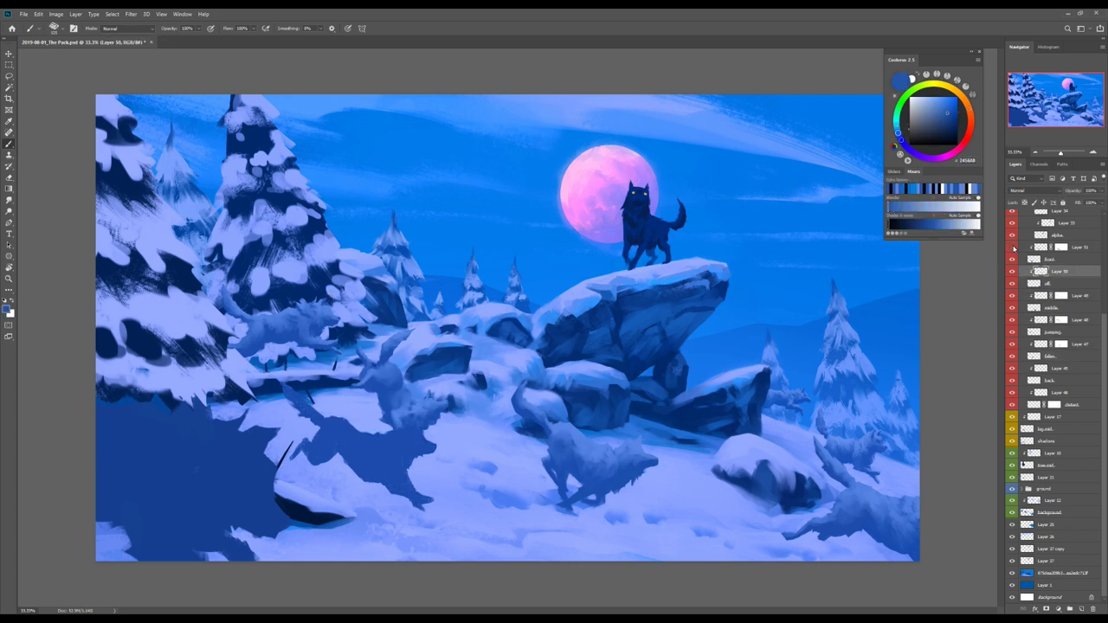
pyautogui.keyDown('ctrl'); pyautogui.click(594, 514); pyautogui.keyUp('ctrl')
pyautogui.press('x')
pyautogui.press('x')
pyautogui.press('x')
pyautogui.press('x')
pyautogui.press('x')
pyautogui.keyDown('ctrl'); pyautogui.click(445, 404); pyautogui.keyUp('ctrl')
pyautogui.press('x')
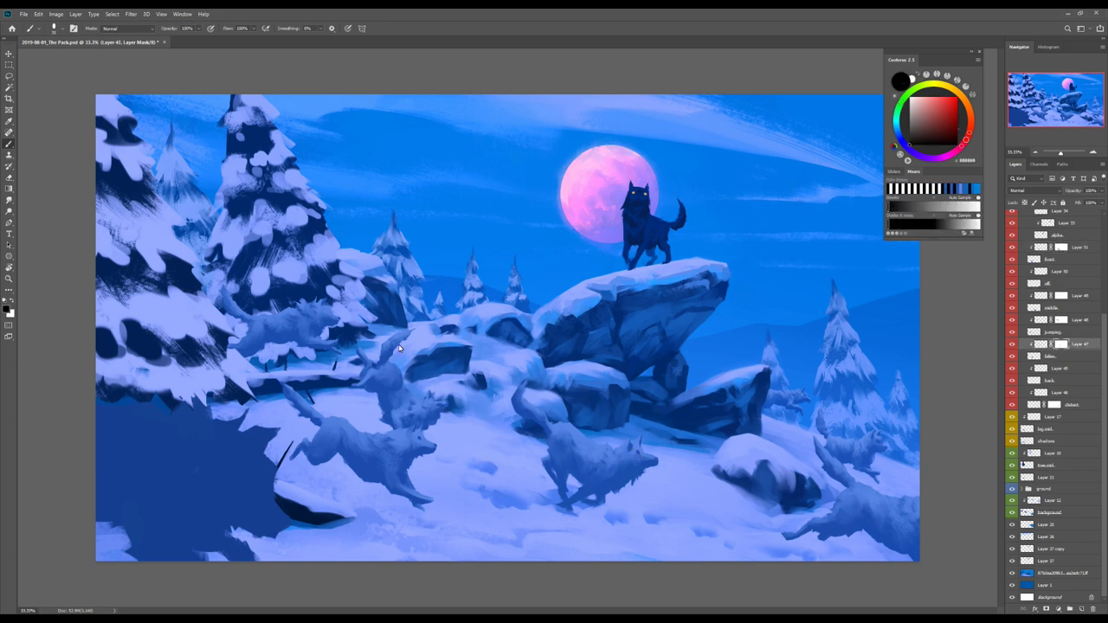
pyautogui.keyDown('ctrl'); pyautogui.click(329, 317); pyautogui.keyUp('ctrl')
pyautogui.keyDown('ctrl'); pyautogui.click(190, 468); pyautogui.keyUp('ctrl')
# Step: Paint light blue strokes over the dark lower-left shape to form the large wolf
pyautogui.keyDown('alt'); pyautogui.click(208, 450); pyautogui.keyUp('alt')
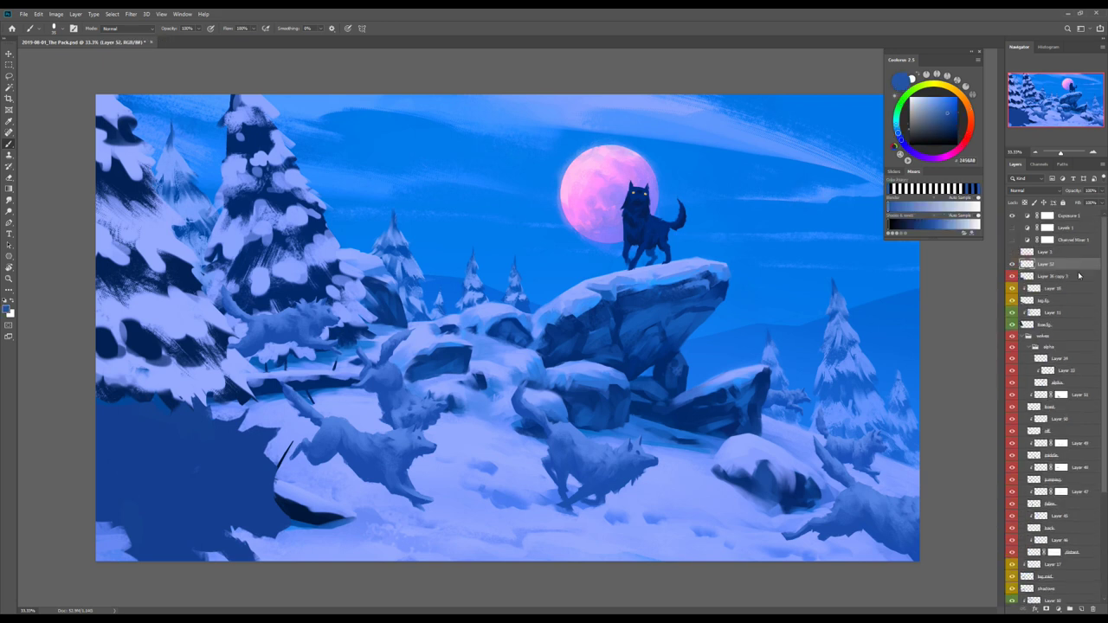
pyautogui.moveTo(112, 407); pyautogui.dragTo(260, 511)
pyautogui.moveTo(130, 433); pyautogui.dragTo(296, 594)
pyautogui.moveTo(130, 450); pyautogui.dragTo(208, 519)
pyautogui.rightClick(250, 364)
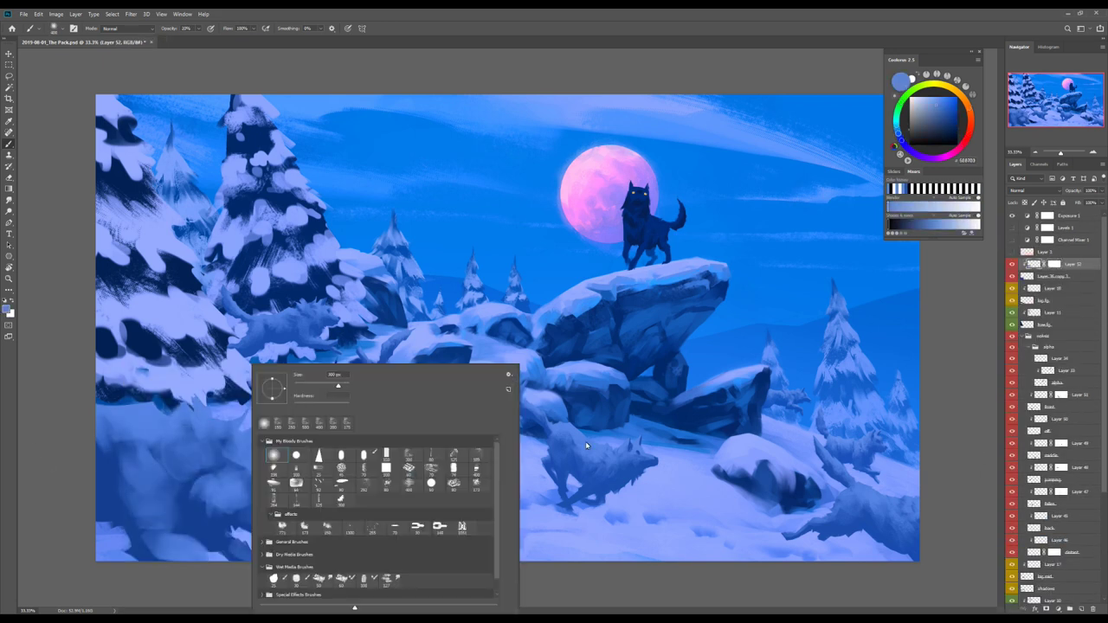
pyautogui.press('Escape')
# Step: Add a mask to Layer 52 and flip the canvas to check the composition
pyautogui.hotkey('ctrl', '\\')
pyautogui.press('d')
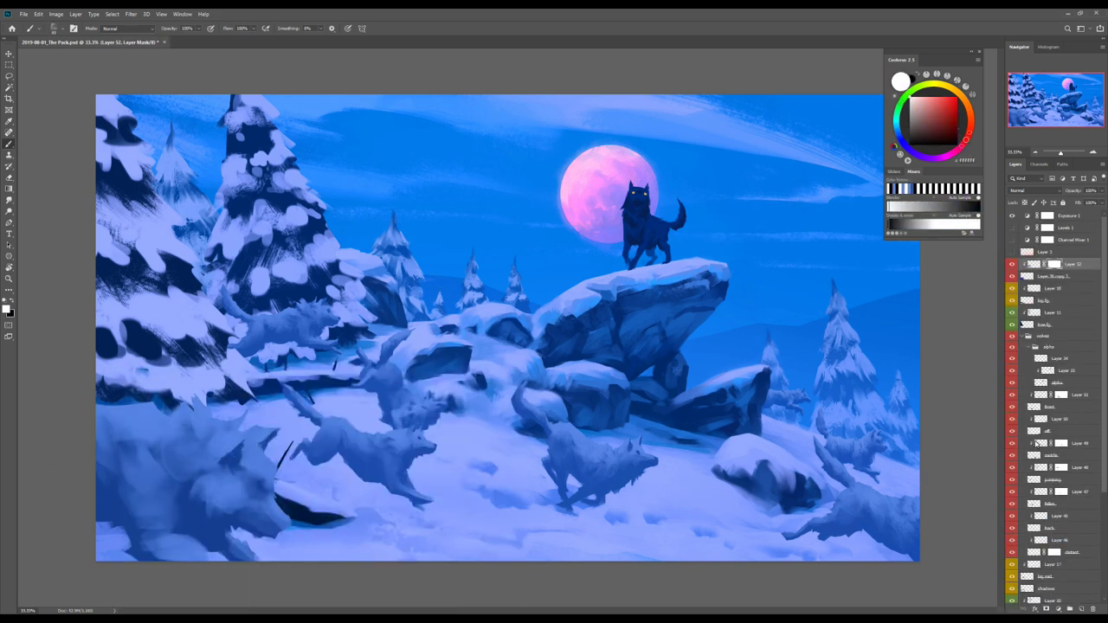
pyautogui.press('x')
pyautogui.hotkey('ctrl', '2')
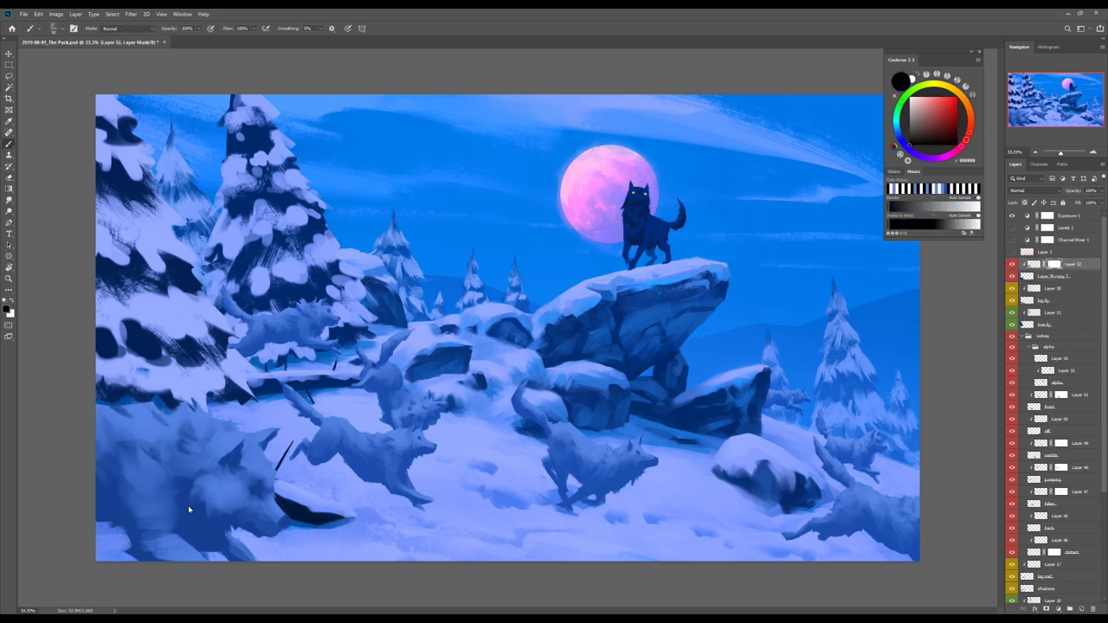
pyautogui.press('h')
pyautogui.keyDown('alt'); pyautogui.click(870, 430); pyautogui.keyUp('alt')
pyautogui.hotkey('ctrl', '\\')
pyautogui.press('d')
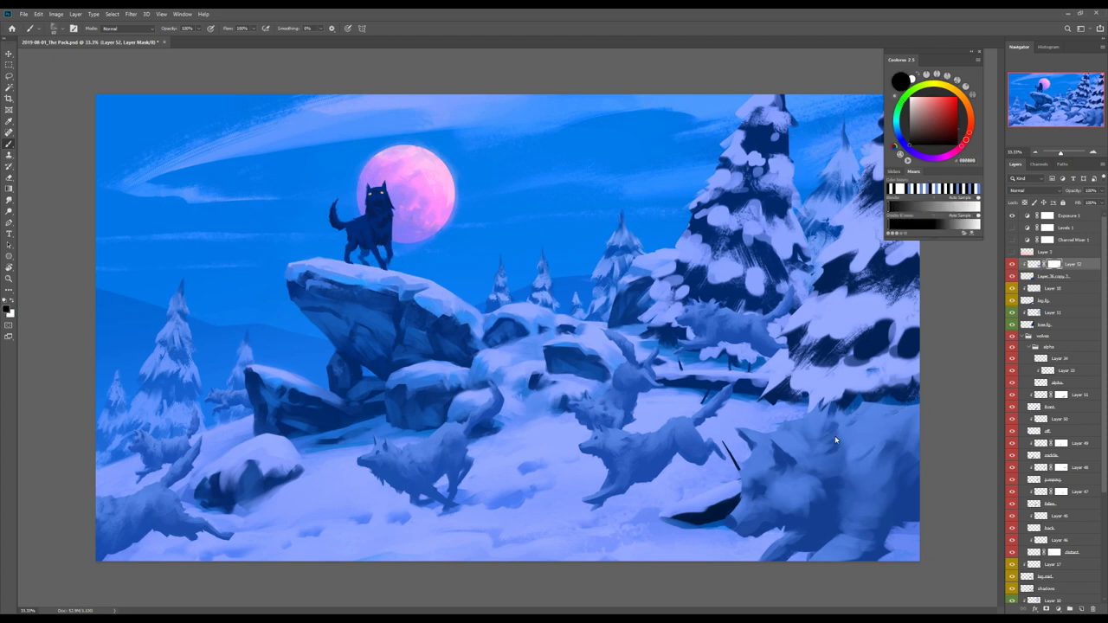
# Step: Flip the canvas back and return to Layer 52's mask with a black brush
pyautogui.keyDown('alt'); pyautogui.click(880, 480); pyautogui.keyUp('alt')
pyautogui.press('h')
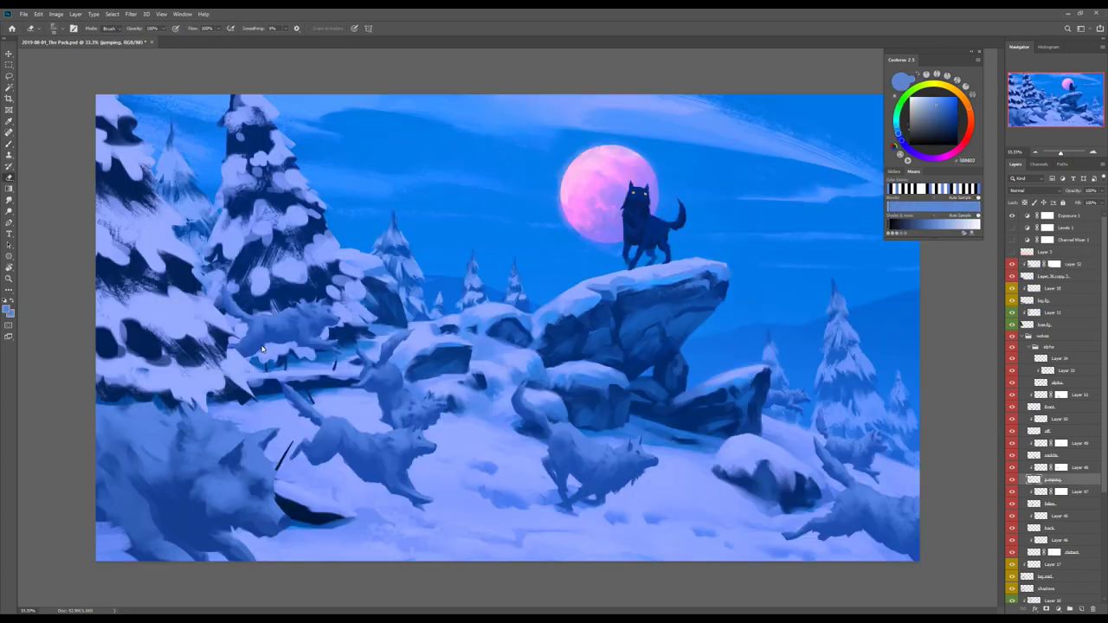
pyautogui.keyDown('ctrl'); pyautogui.click(848, 318); pyautogui.keyUp('ctrl')
pyautogui.hotkey('ctrl', '\\')
pyautogui.press('d')
pyautogui.press('b')
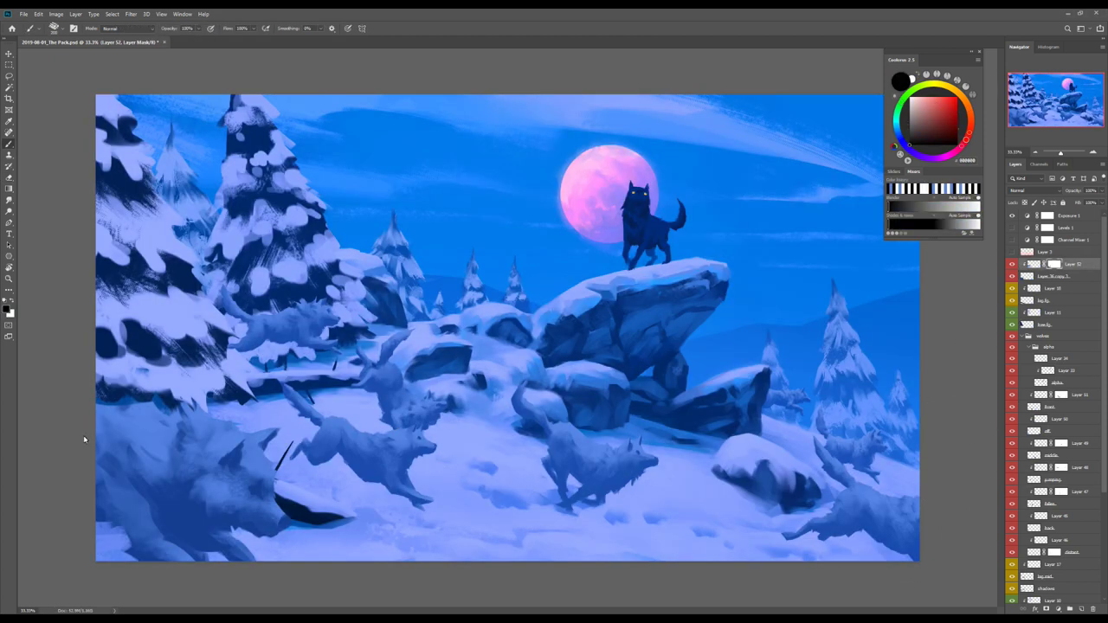
# Step: Create a new layer in the ground group and sample a light lavender snow colour
pyautogui.keyDown('ctrl'); pyautogui.click(506, 379); pyautogui.keyUp('ctrl')
pyautogui.hotkey('ctrl', 'shift', 'n')
pyautogui.press('Return')
pyautogui.keyDown('alt'); pyautogui.click(471, 352); pyautogui.keyUp('alt')
pyautogui.rightClick(485, 367)
pyautogui.press('Escape')
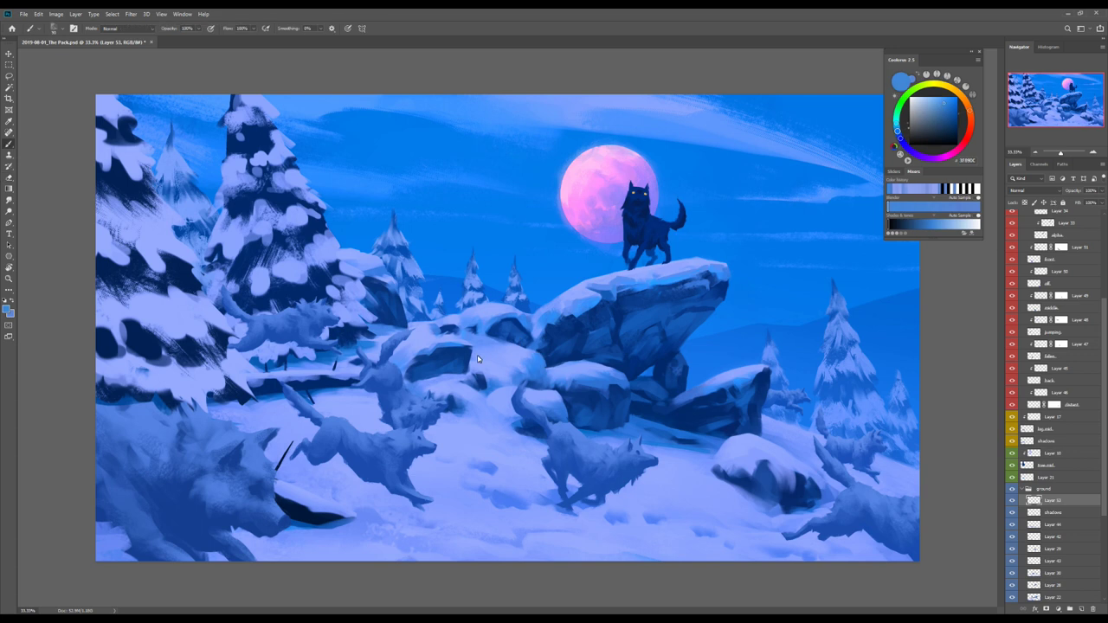
pyautogui.keyDown('alt'); pyautogui.click(489, 317); pyautogui.keyUp('alt')
pyautogui.keyDown('alt'); pyautogui.click(589, 294); pyautogui.keyUp('alt')
# Step: Brighten the snow near the rocks on new Layer 54
pyautogui.hotkey('ctrl', 'shift', 'alt', 'n')
pyautogui.moveTo(518, 315); pyautogui.dragTo(523, 307)
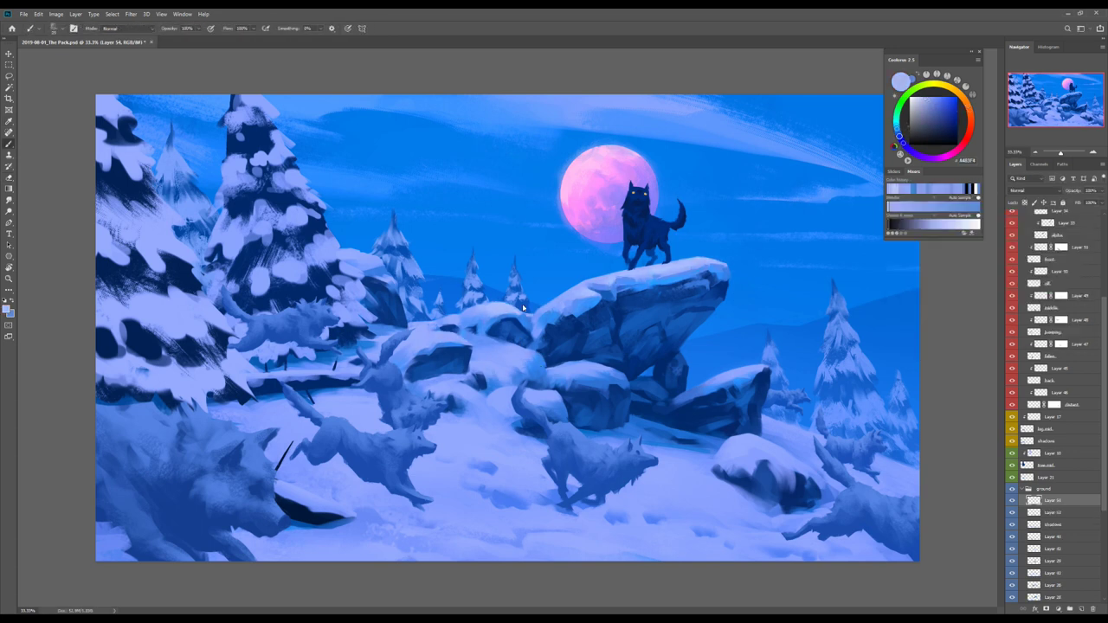
pyautogui.keyDown('alt'); pyautogui.click(473, 360); pyautogui.keyUp('alt')
pyautogui.press('x')
pyautogui.press('e')
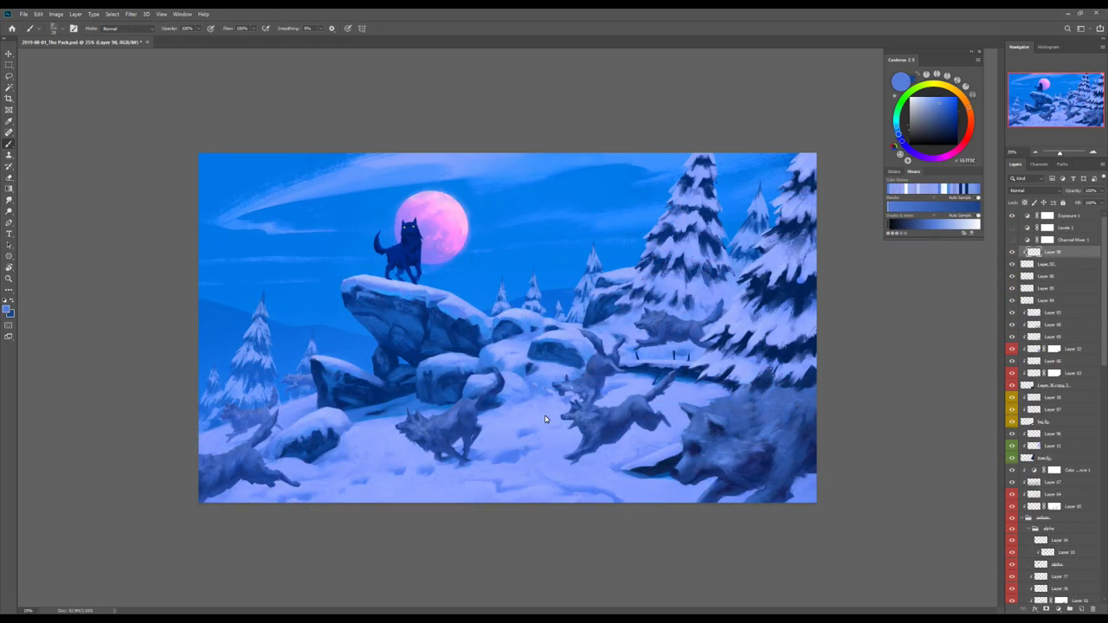
# Step: Add a new top layer and sample light lavender and blue snow colours
pyautogui.hotkey('ctrl', 'shift', 'alt', 'n')
pyautogui.keyDown('alt'); pyautogui.click(548, 405); pyautogui.keyUp('alt')
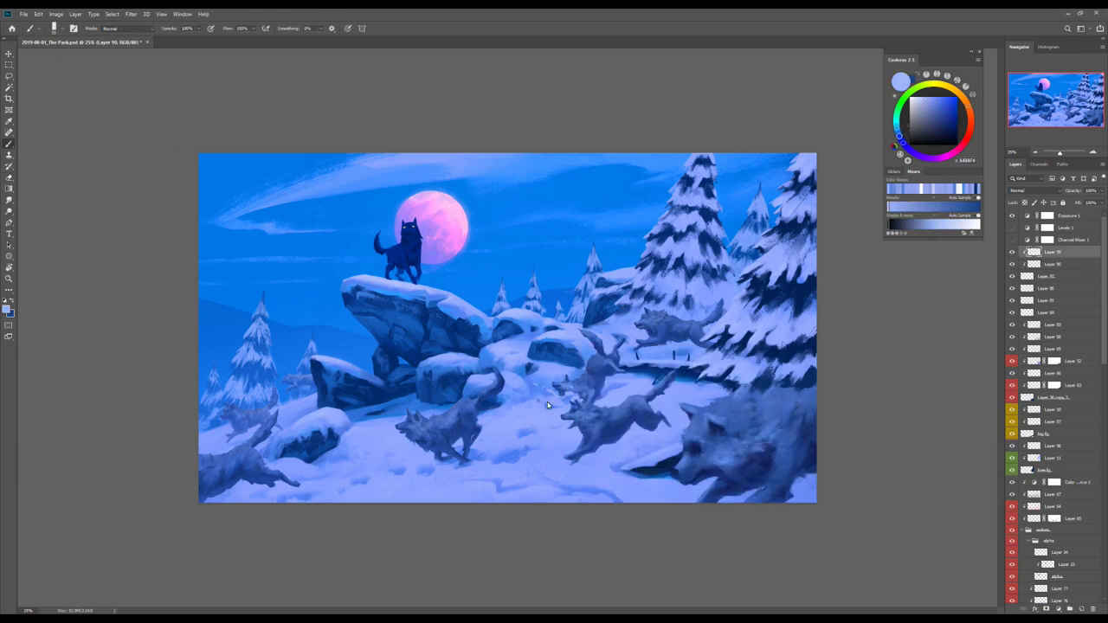
pyautogui.press('e')
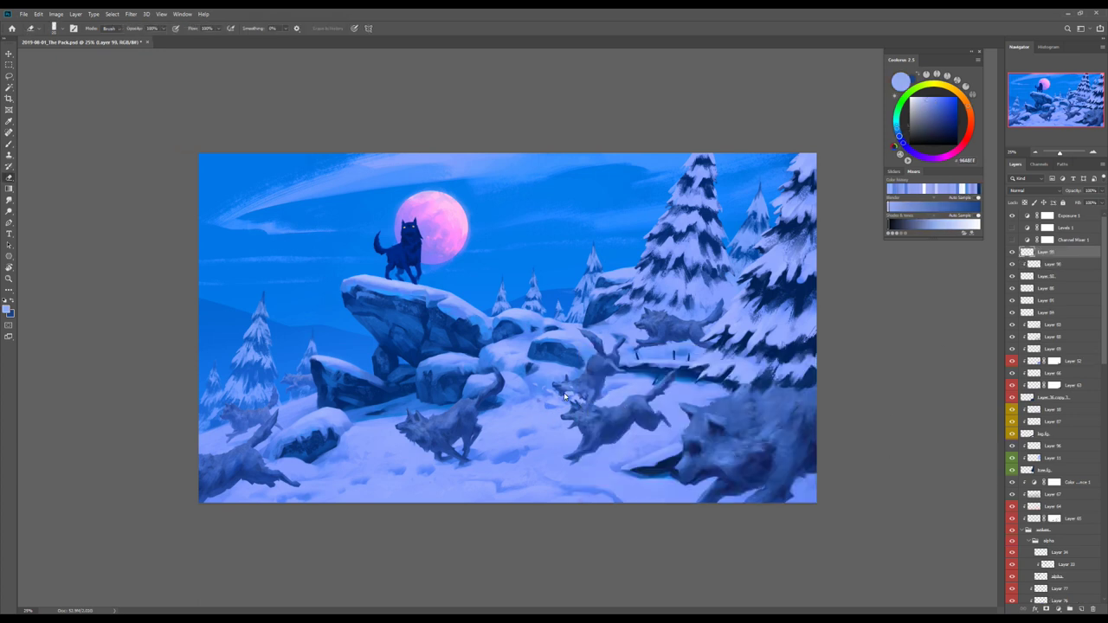
pyautogui.press('b')
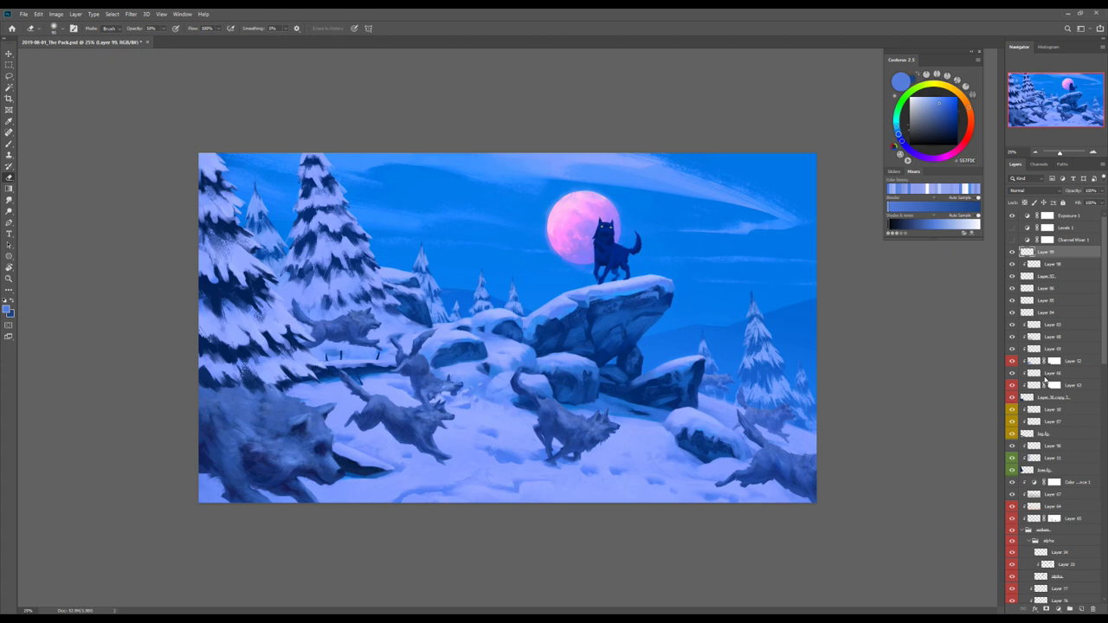
pyautogui.press('h')
pyautogui.hotkey('alt', '[')
pyautogui.hotkey('alt', '[')
pyautogui.keyDown('alt'); pyautogui.click(563, 474); pyautogui.keyUp('alt')
pyautogui.press('e')
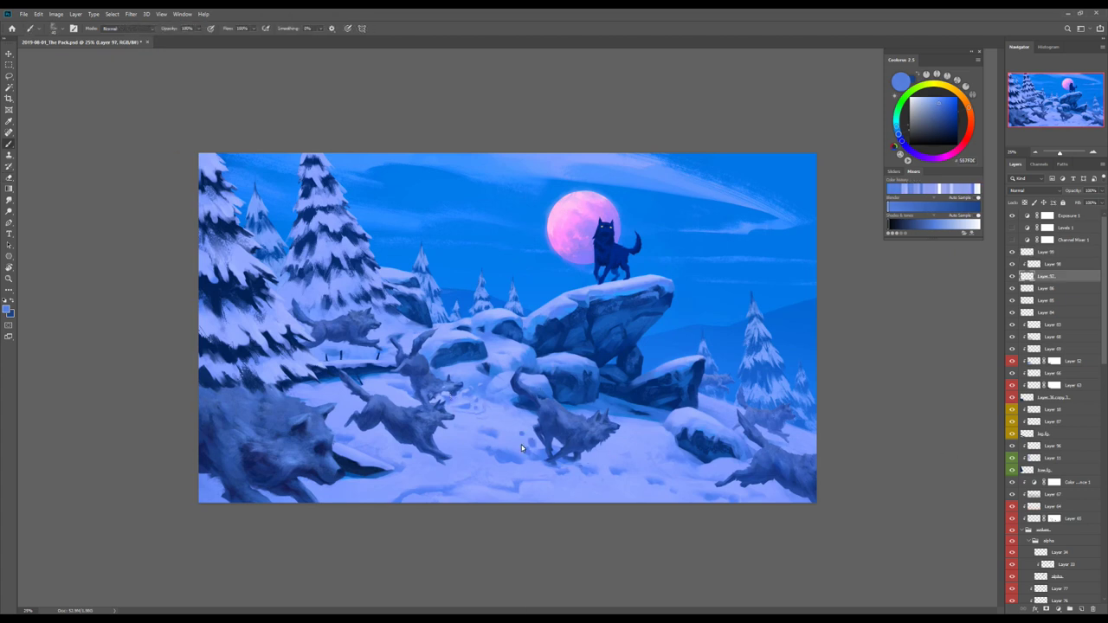
pyautogui.keyDown('alt'); pyautogui.click(462, 432); pyautogui.keyUp('alt')
pyautogui.hotkey('alt', ']')
pyautogui.hotkey('alt', ']')
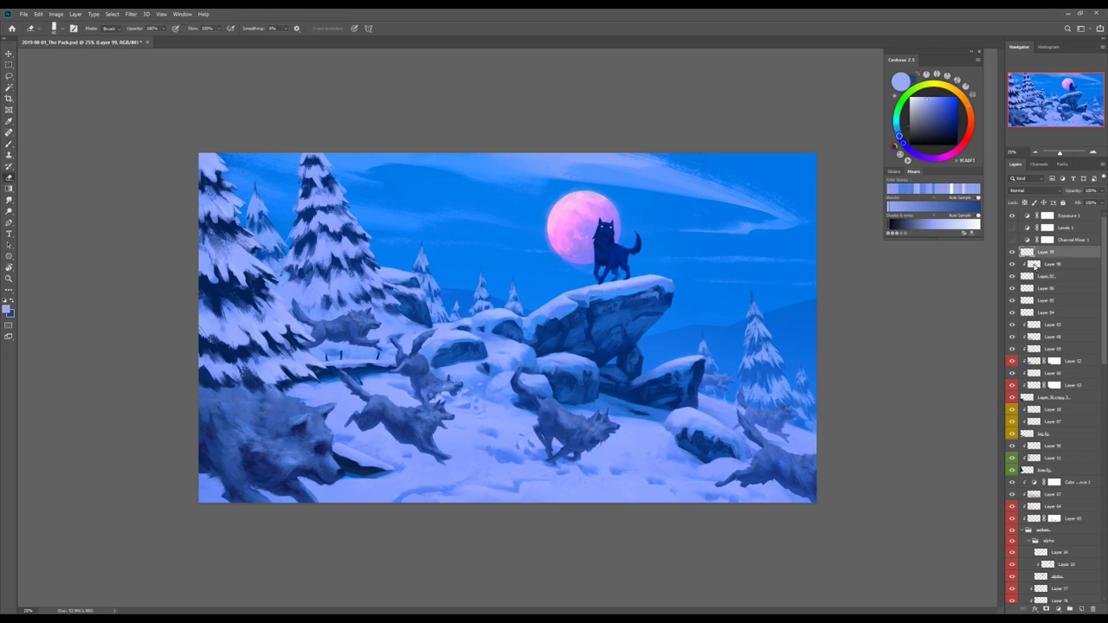
# Step: Step through the wolf layers, sample darker blues and mirror the canvas to check
pyautogui.hotkey('alt', '[')
pyautogui.hotkey('alt', '[')
pyautogui.hotkey('alt', ']')
pyautogui.hotkey('alt', ']')
pyautogui.hotkey('alt', '[')
pyautogui.hotkey('alt', '[')
pyautogui.keyDown('alt'); pyautogui.click(526, 439); pyautogui.keyUp('alt')
pyautogui.rightClick(567, 477)
pyautogui.press('Escape')
pyautogui.press('h')
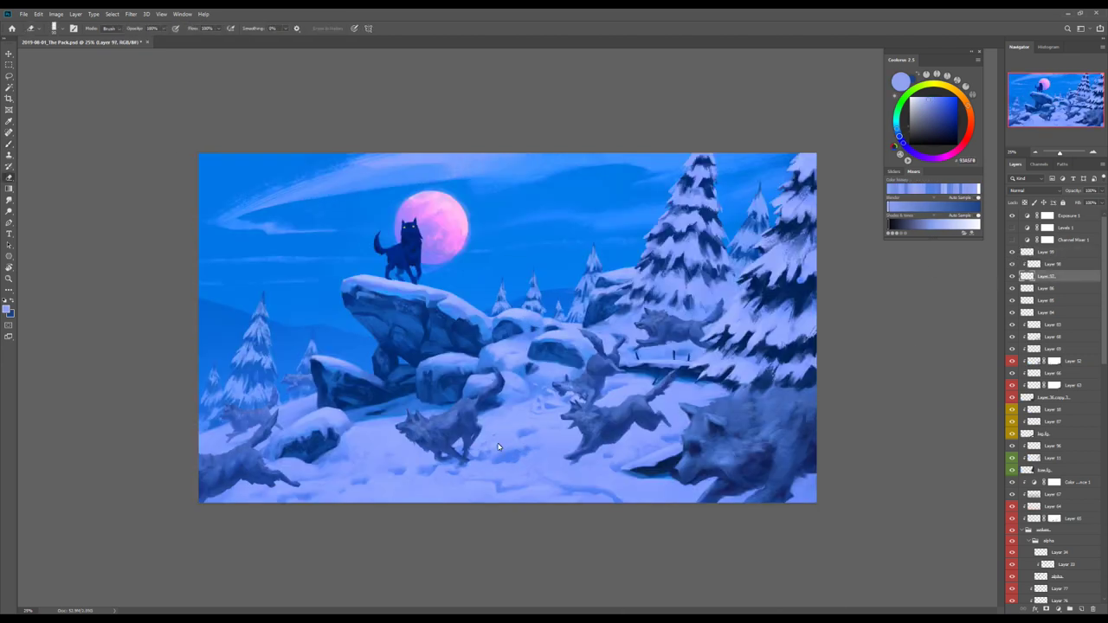
pyautogui.click(1029, 251)
pyautogui.press('b')
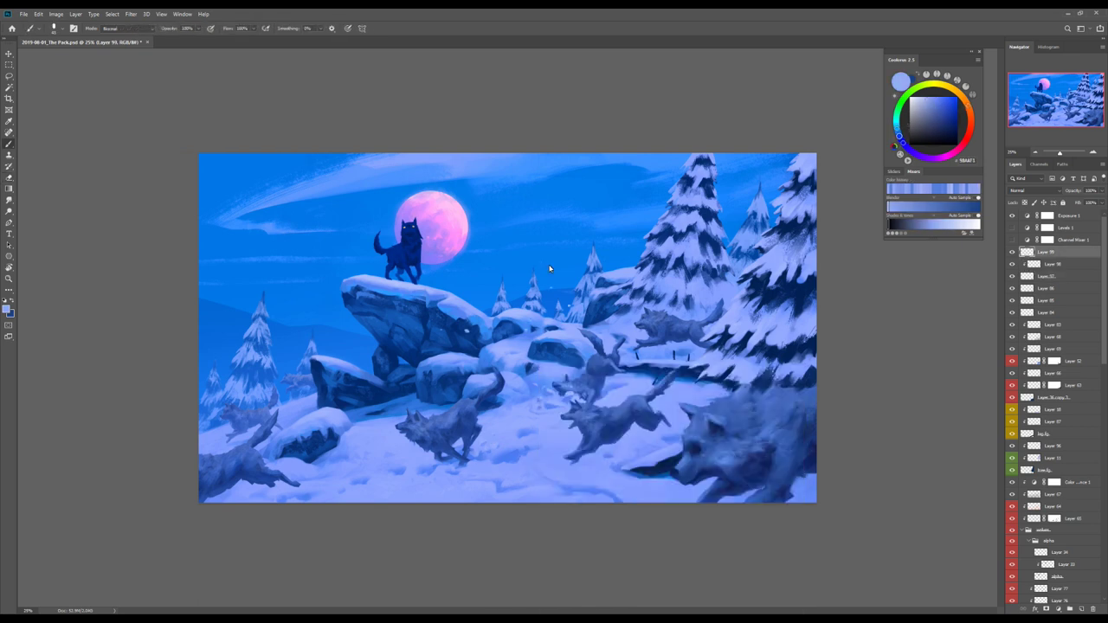
pyautogui.hotkey('alt', '[')
pyautogui.hotkey('alt', '[')
pyautogui.keyDown('alt'); pyautogui.click(572, 312); pyautogui.keyUp('alt')
# Step: Zoom in on the running pack and select the Layer 81 wolf for smudging
pyautogui.hotkey('ctrl', '+')
pyautogui.scroll(-5, 1052, 390)
pyautogui.rightClick(1014, 331)
pyautogui.press('Escape')
pyautogui.click(1052, 441)
pyautogui.rightClick(371, 322)
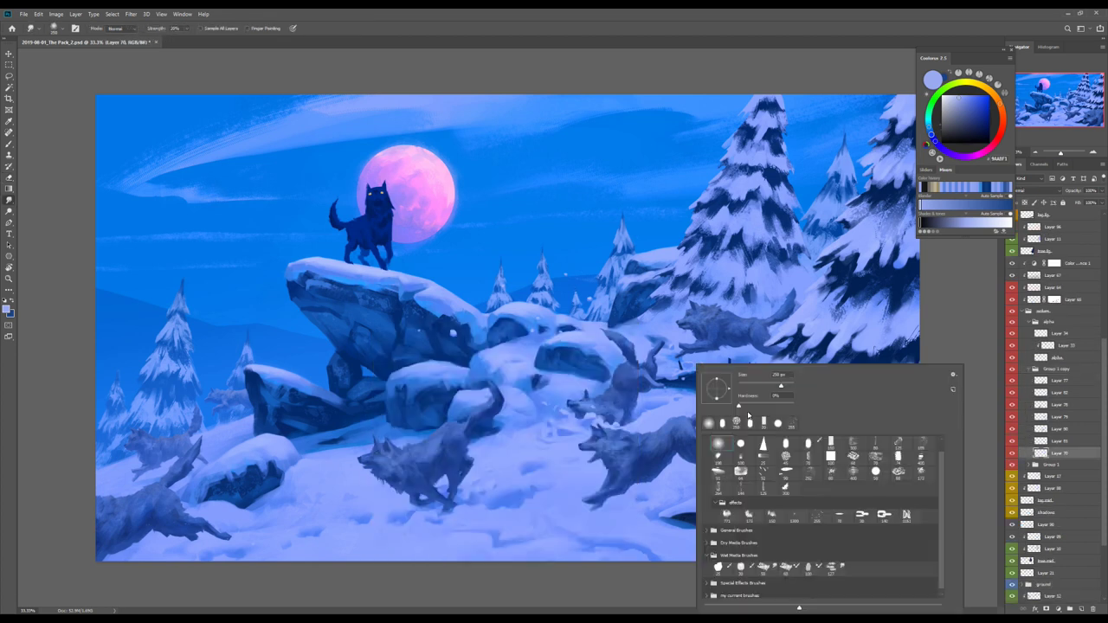
# Step: Smudge the pack wolves on Layers 78–82 at 50% strength, then open Liquify
pyautogui.hotkey('alt', ']')
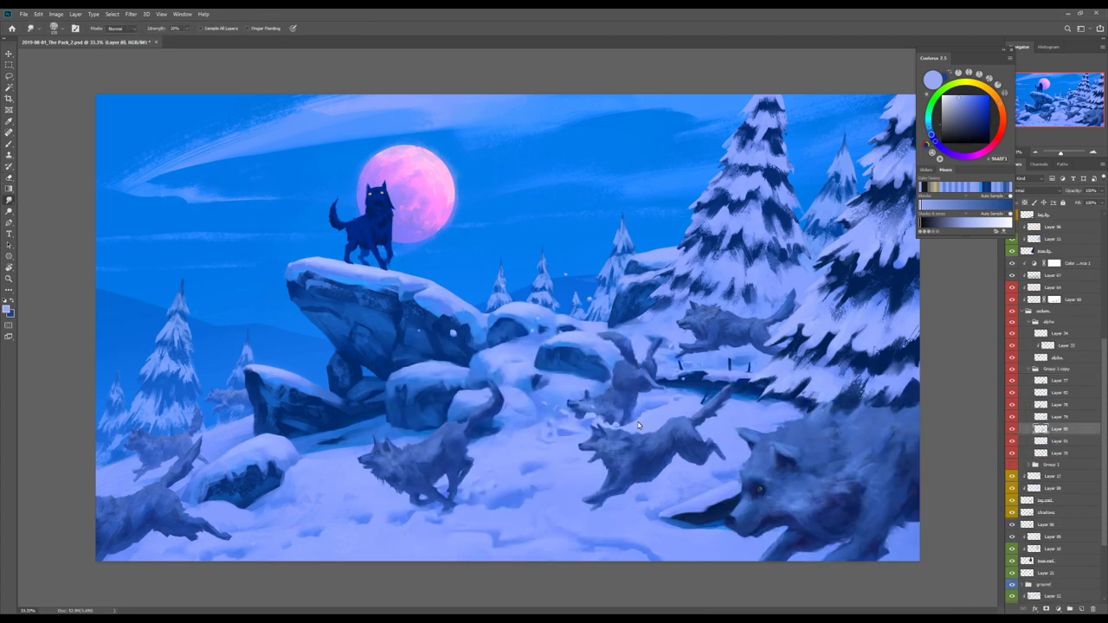
pyautogui.click(1068, 417)
pyautogui.press('5')
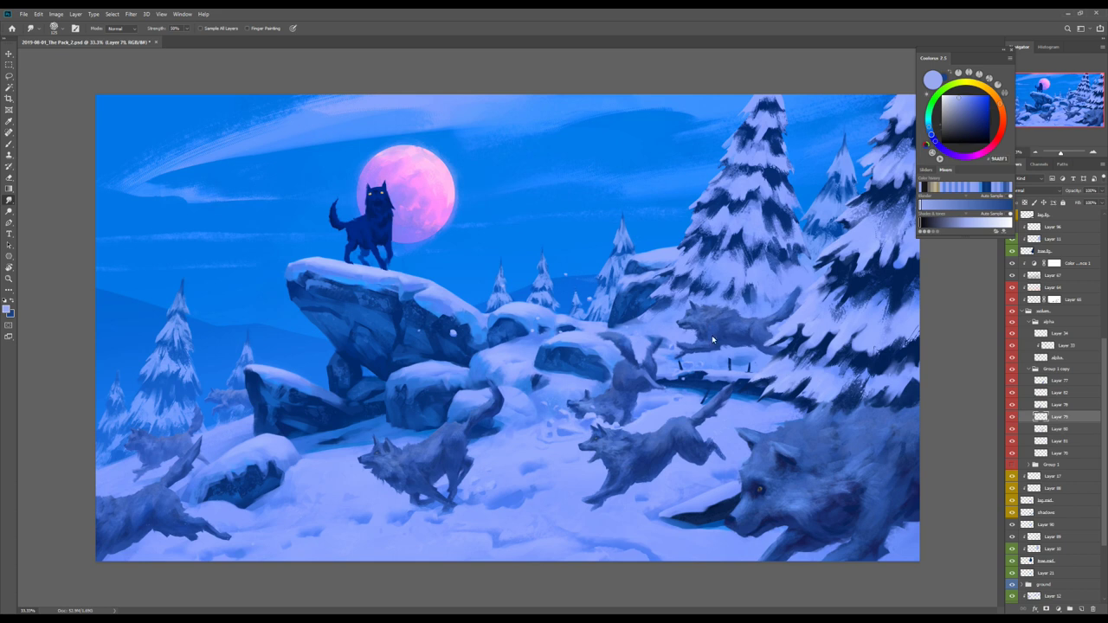
pyautogui.hotkey('alt', ']')
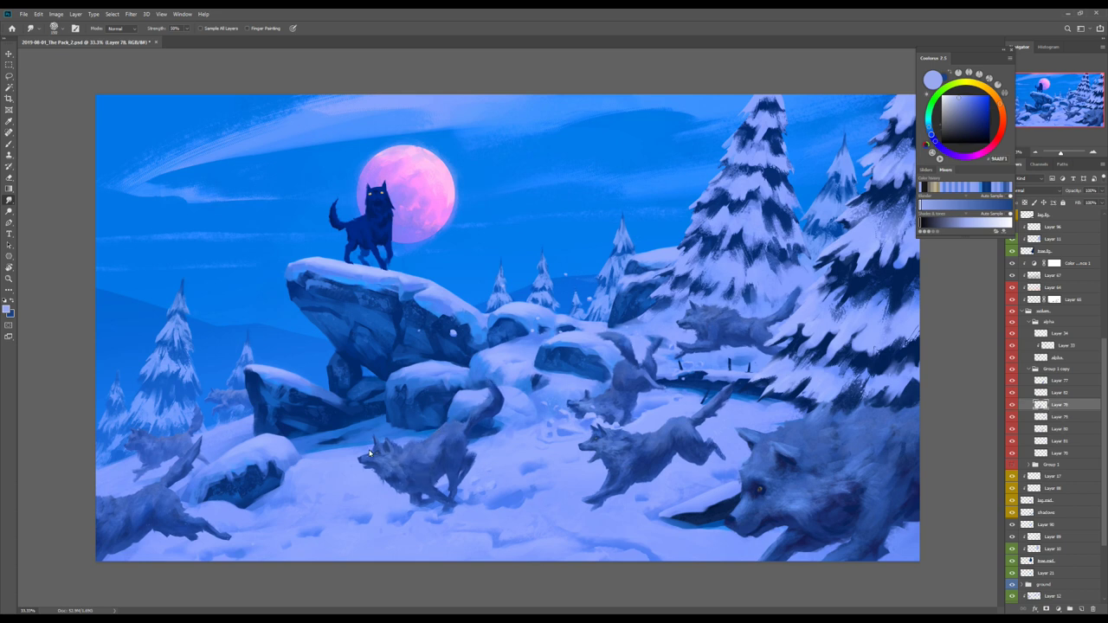
pyautogui.hotkey('alt', '[')
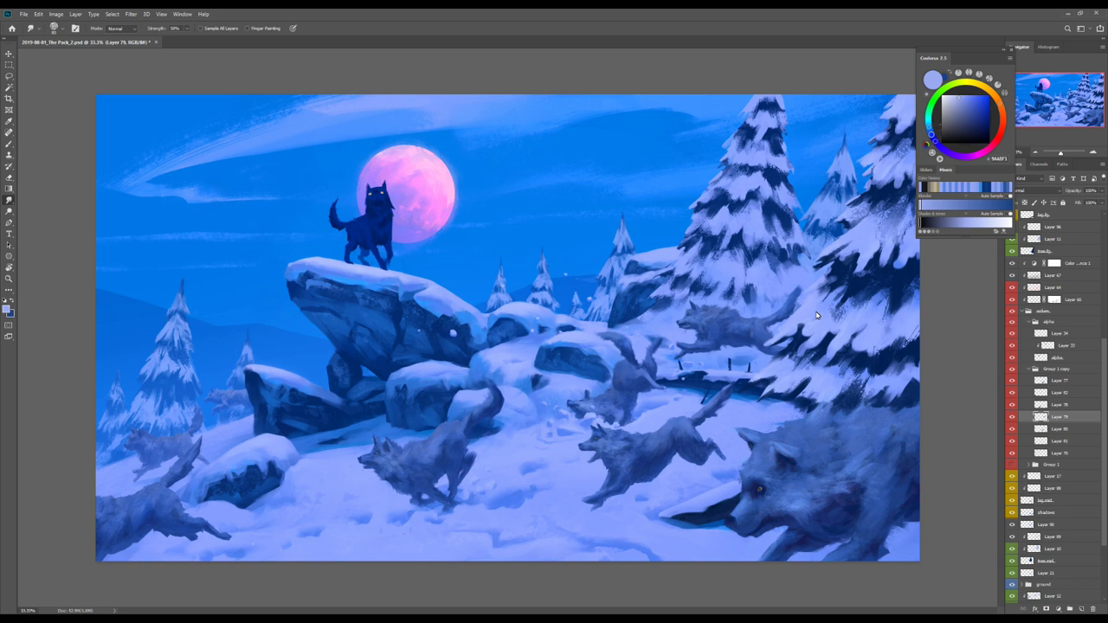
pyautogui.hotkey('alt', ']')
pyautogui.hotkey('alt', ']')
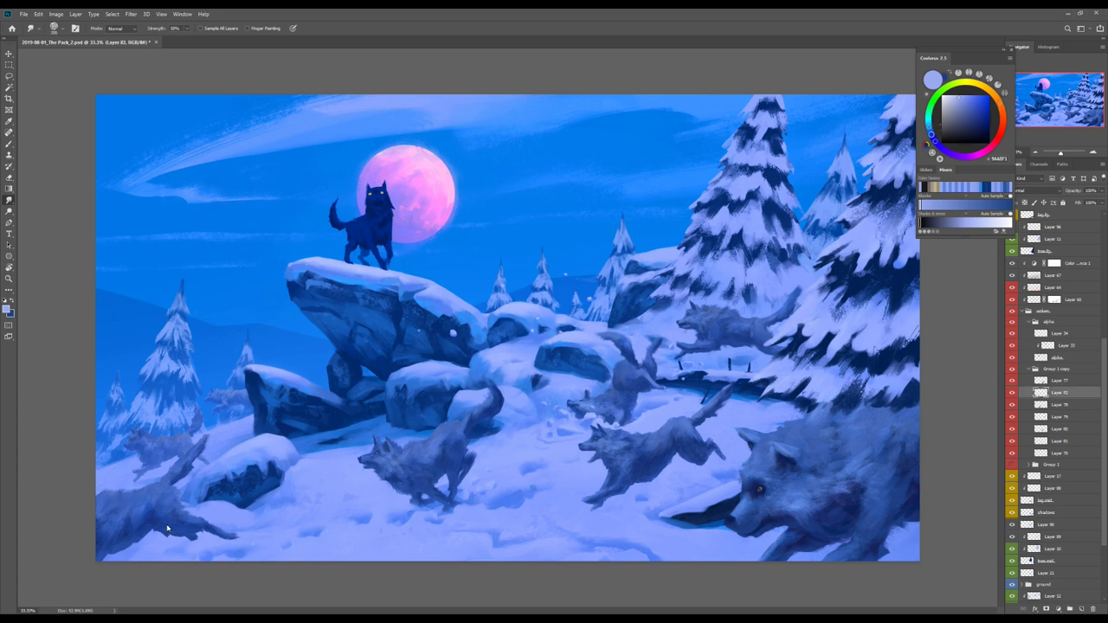
pyautogui.hotkey('shift', 'ctrl', 'x')
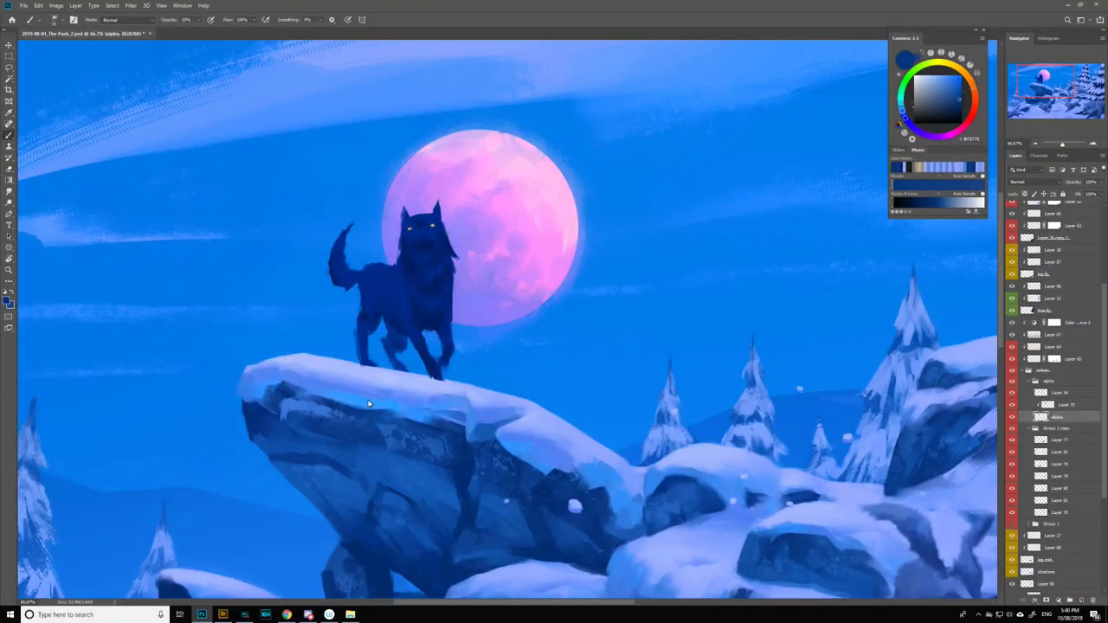
# Step: Paint the alpha wolf at 100% opacity and reveal areas of its mask with white
pyautogui.press('0')
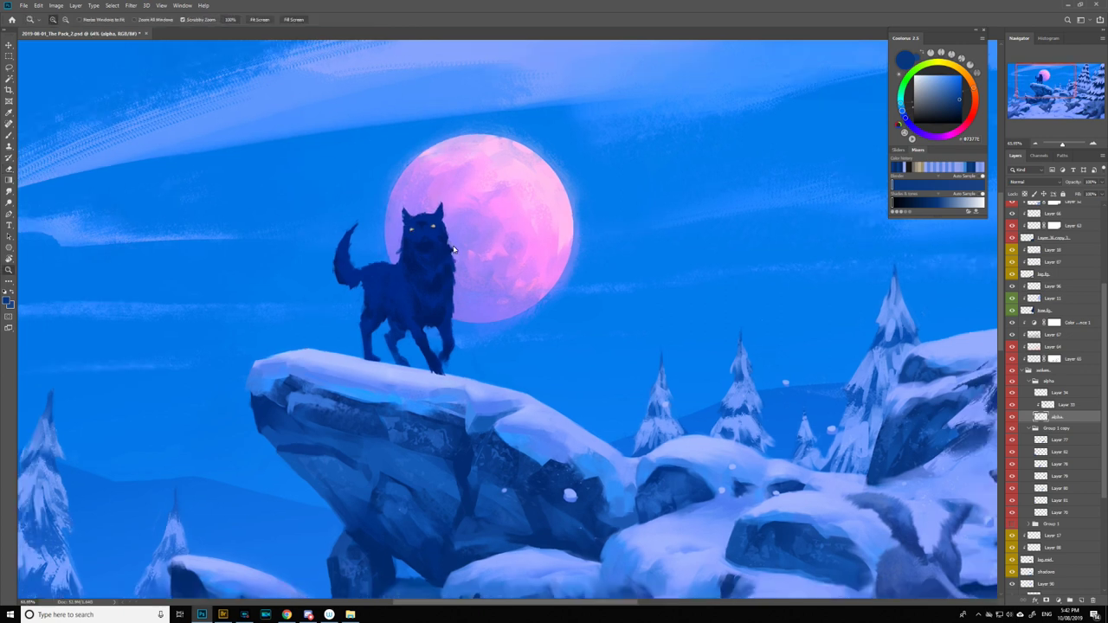
pyautogui.press('b')
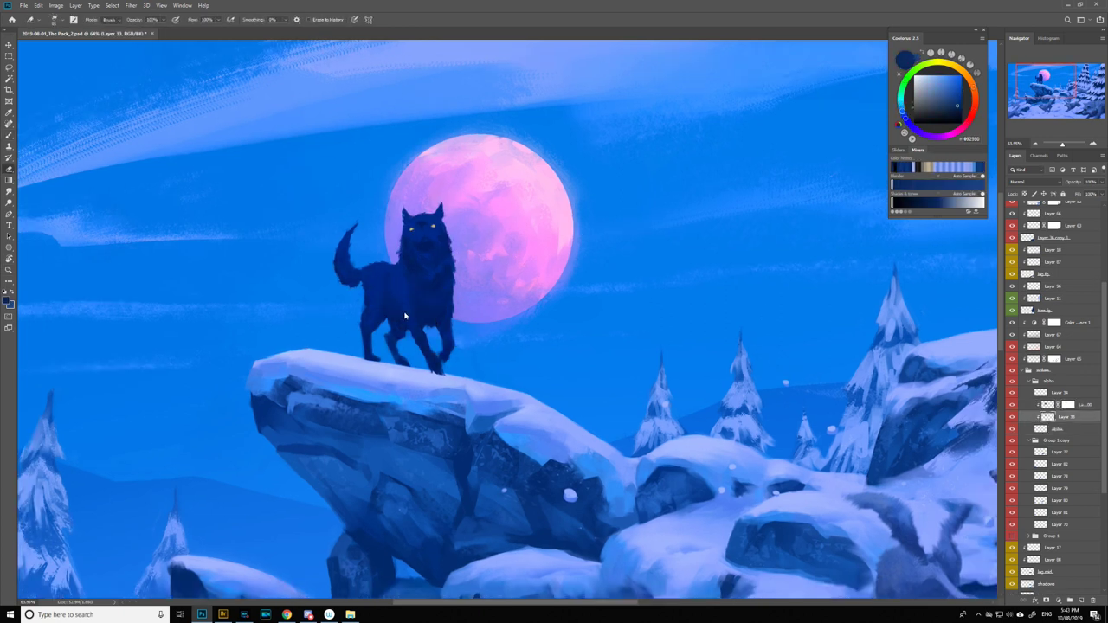
pyautogui.press('b')
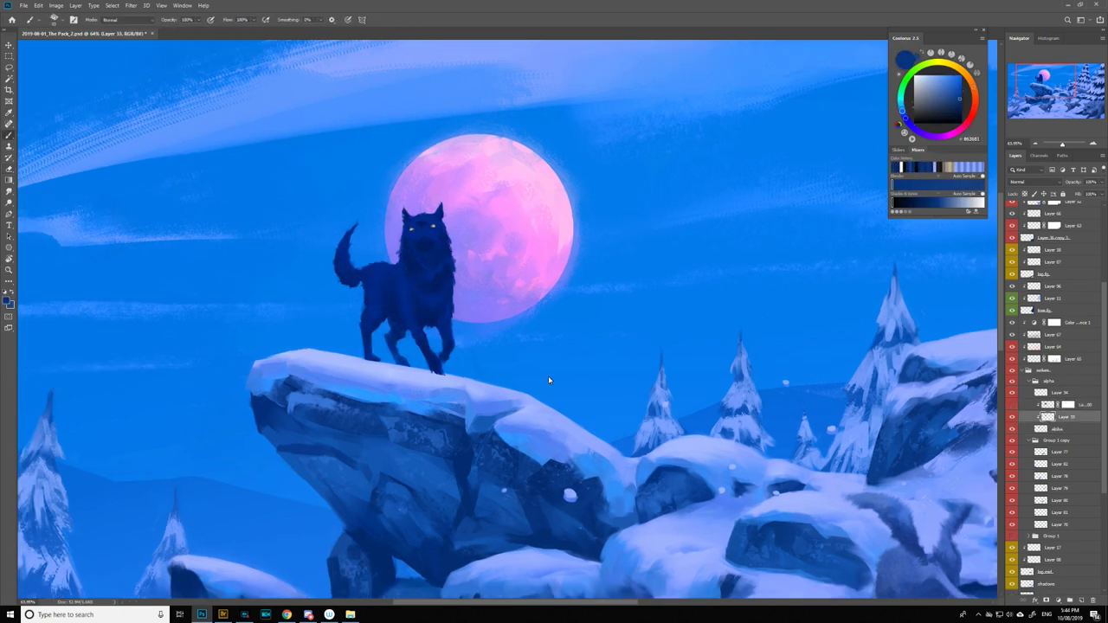
pyautogui.click(1069, 404)
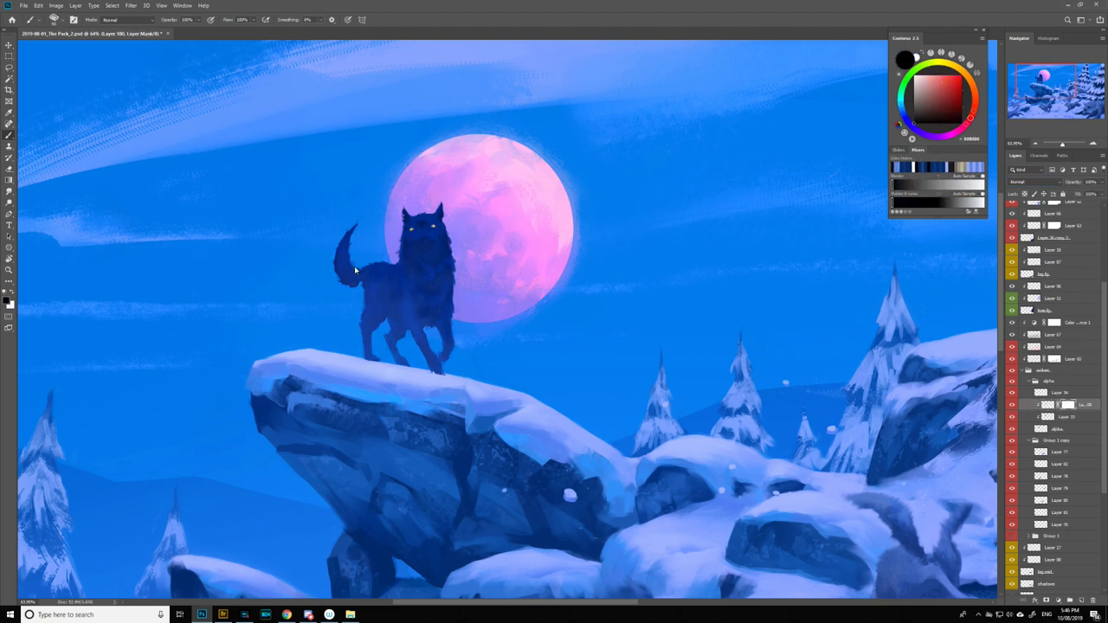
pyautogui.press('x')
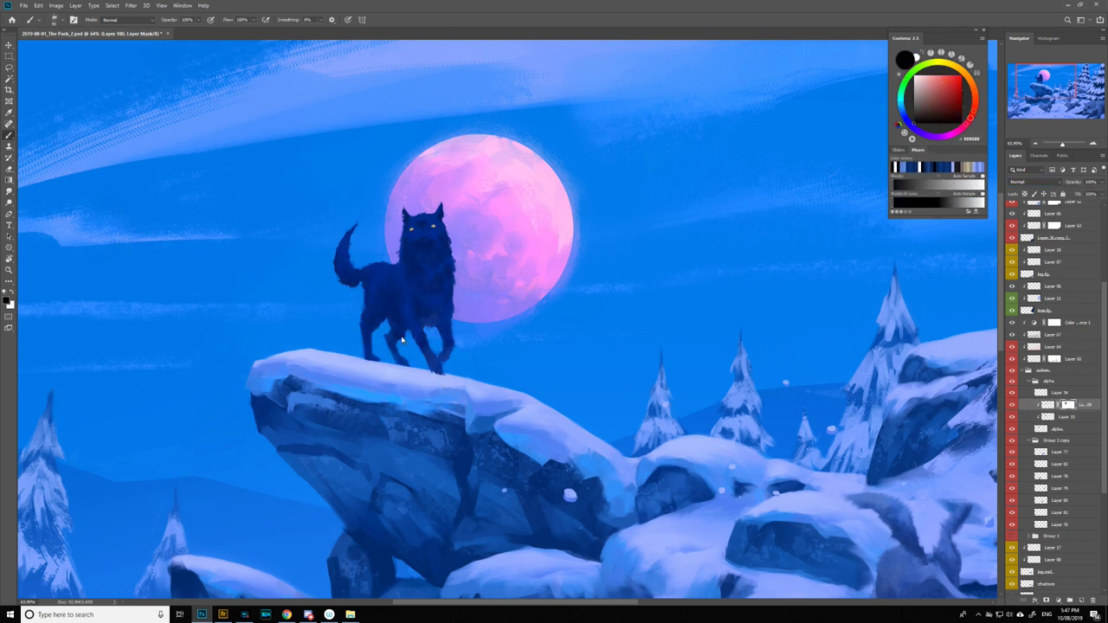
pyautogui.hotkey('alt', '[')
# Step: Sample the wolf's dark blue on the alpha wolf layer and repaint its head
pyautogui.keyDown('alt'); pyautogui.click(437, 234); pyautogui.keyUp('alt')
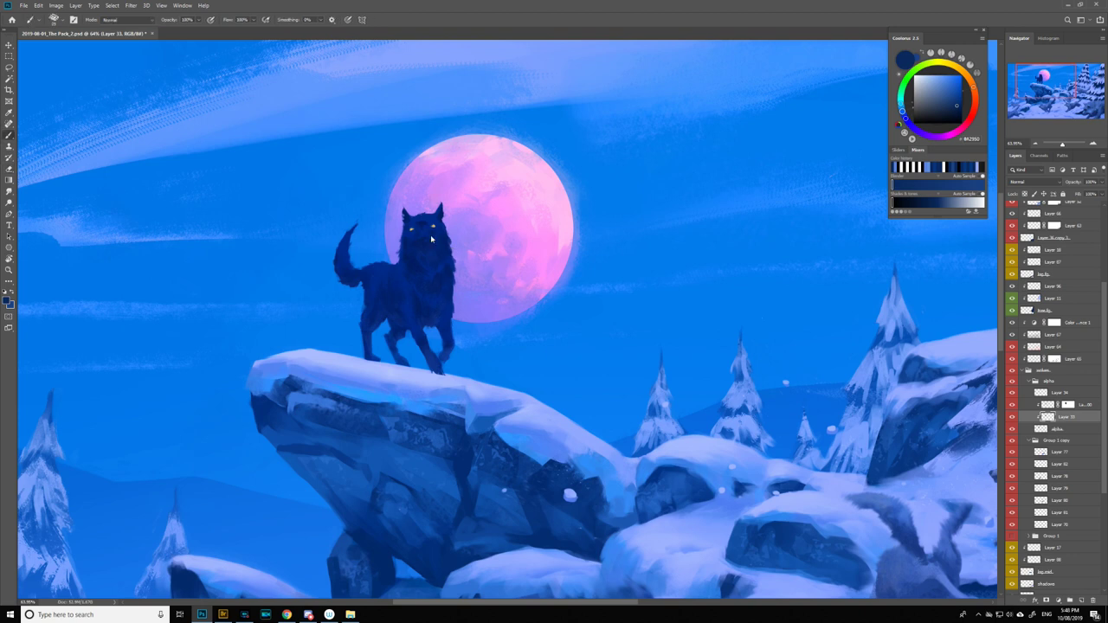
pyautogui.scroll(-3, 467, 244)
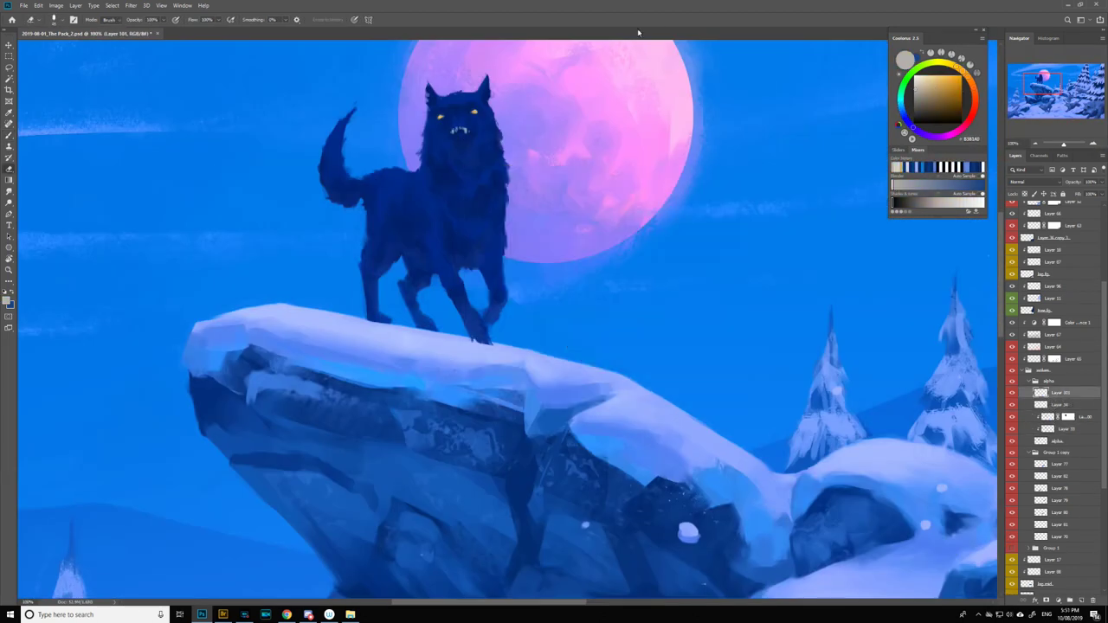
pyautogui.keyDown('alt'); pyautogui.click(491, 163); pyautogui.keyUp('alt')
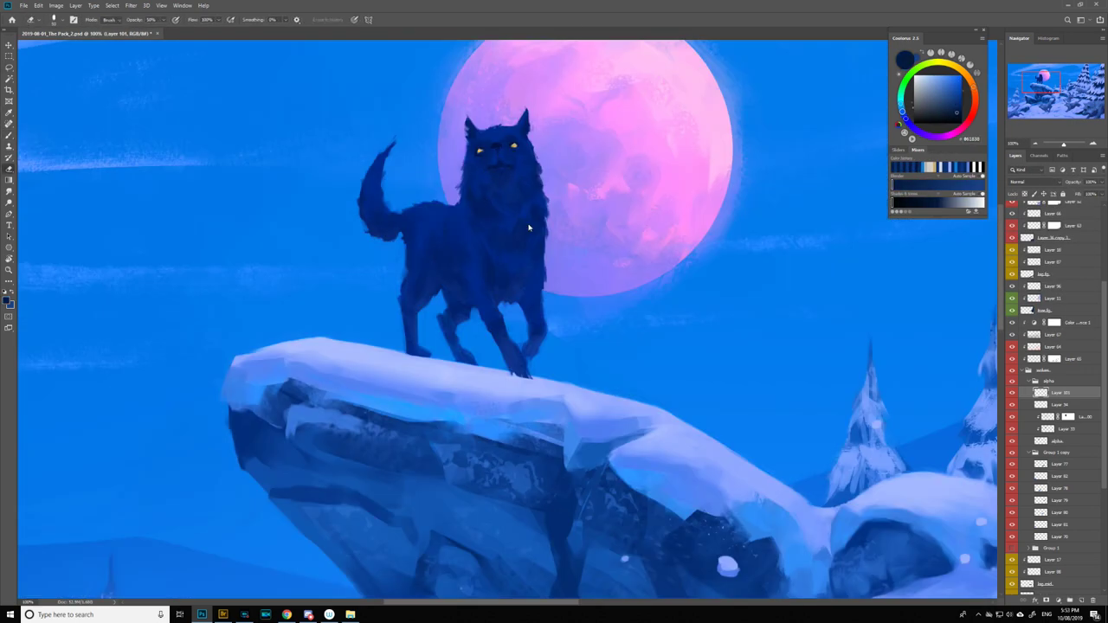
pyautogui.press('b')
pyautogui.keyDown('alt'); pyautogui.click(518, 172); pyautogui.keyUp('alt')
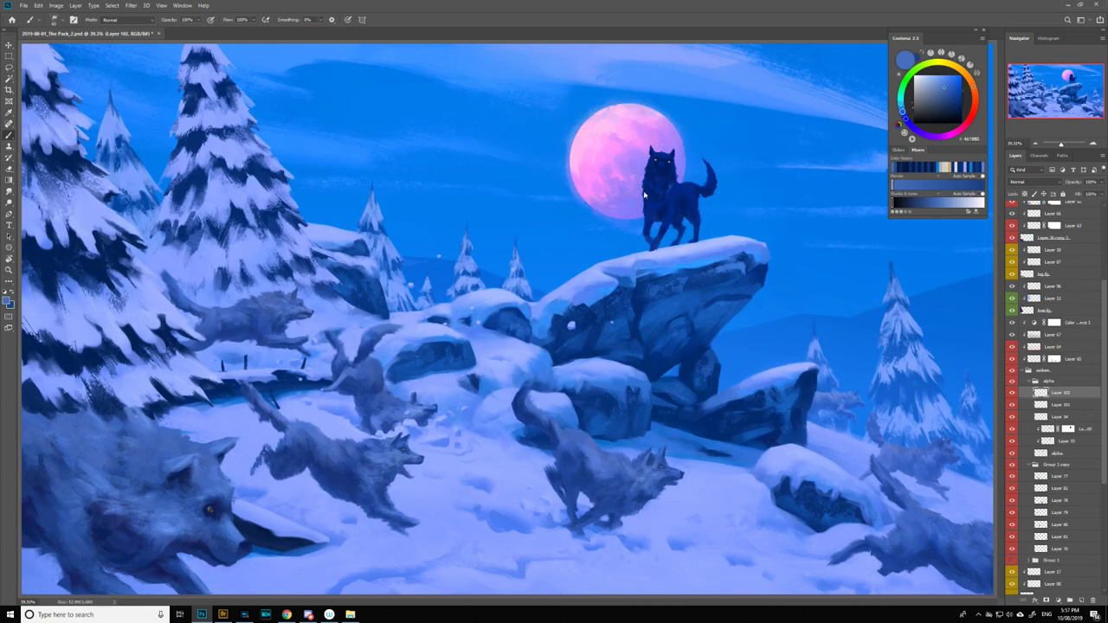
# Step: Touch up the alpha wolf with sampled dark blues and a darker navy, painting and erasing
pyautogui.keyDown('alt'); pyautogui.click(667, 193); pyautogui.keyUp('alt')
pyautogui.keyDown('alt'); pyautogui.click(665, 212); pyautogui.keyUp('alt')
pyautogui.press('e')
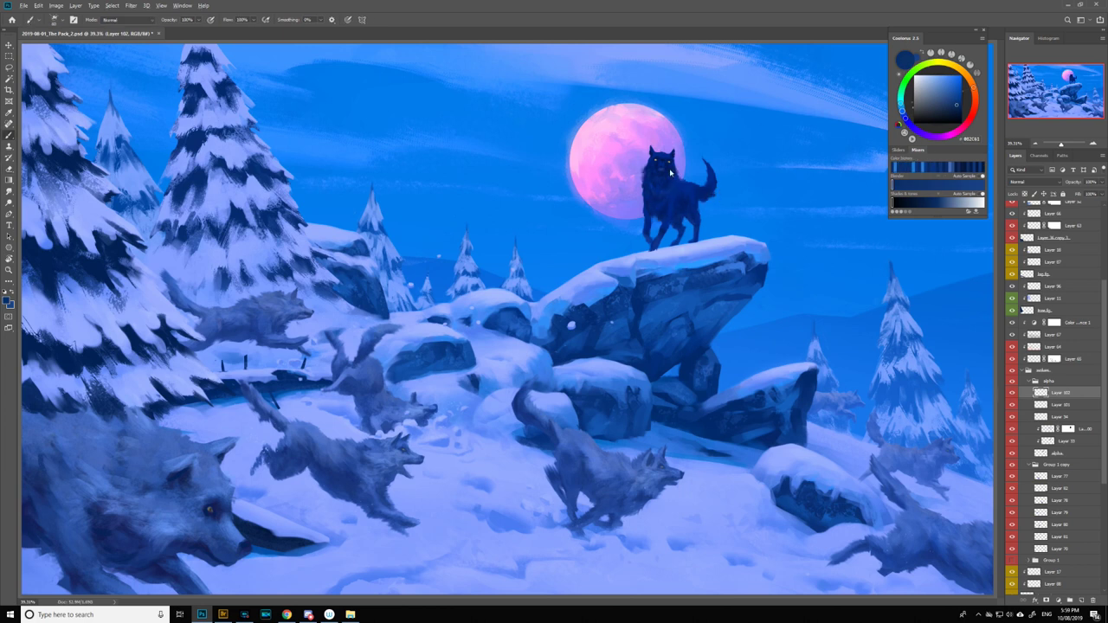
pyautogui.hotkey('alt', '[')
pyautogui.hotkey('alt', '[')
pyautogui.hotkey('alt', '[')
pyautogui.press('b')
pyautogui.press('h')
pyautogui.hotkey('alt', ']')
pyautogui.hotkey('alt', ']')
pyautogui.hotkey('alt', ']')
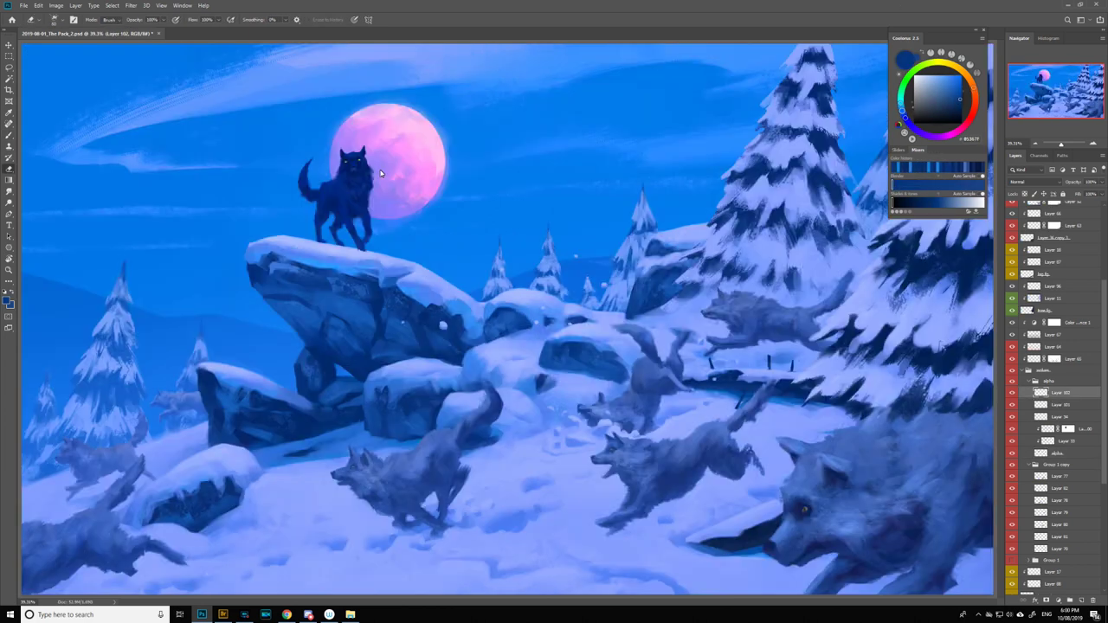
pyautogui.keyDown('alt'); pyautogui.click(389, 334); pyautogui.keyUp('alt')
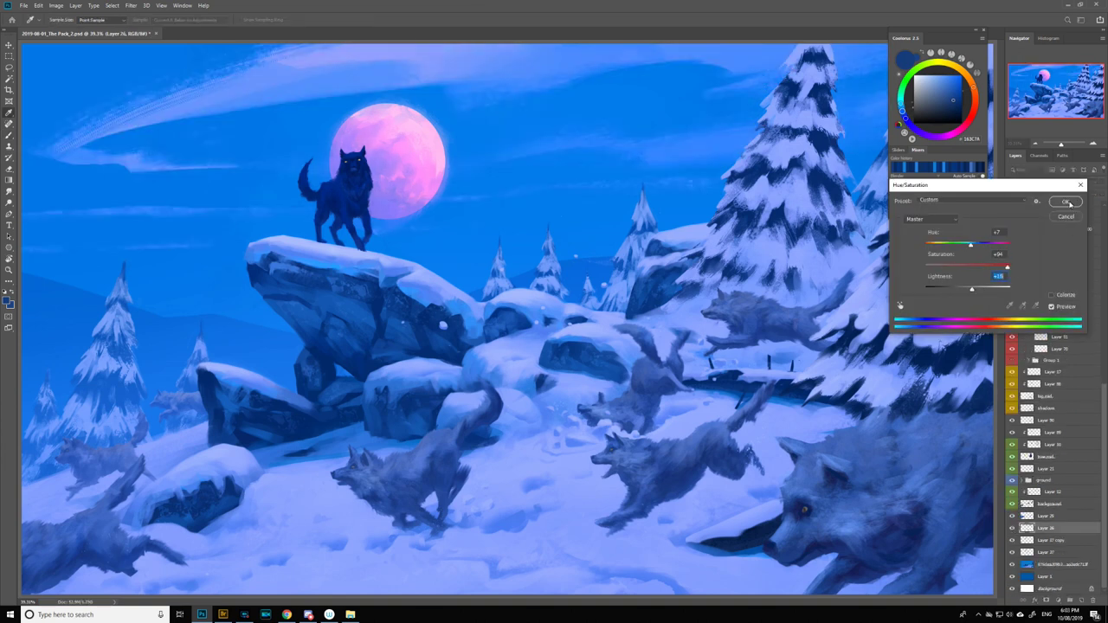
# Step: Apply Hue/Saturation (Hue +7, Saturation +94, Lightness +15) to Layer 26 and review the whole painting
pyautogui.click(1068, 202)
pyautogui.hotkey('ctrl', '-')
pyautogui.press('h')
pyautogui.press('r')
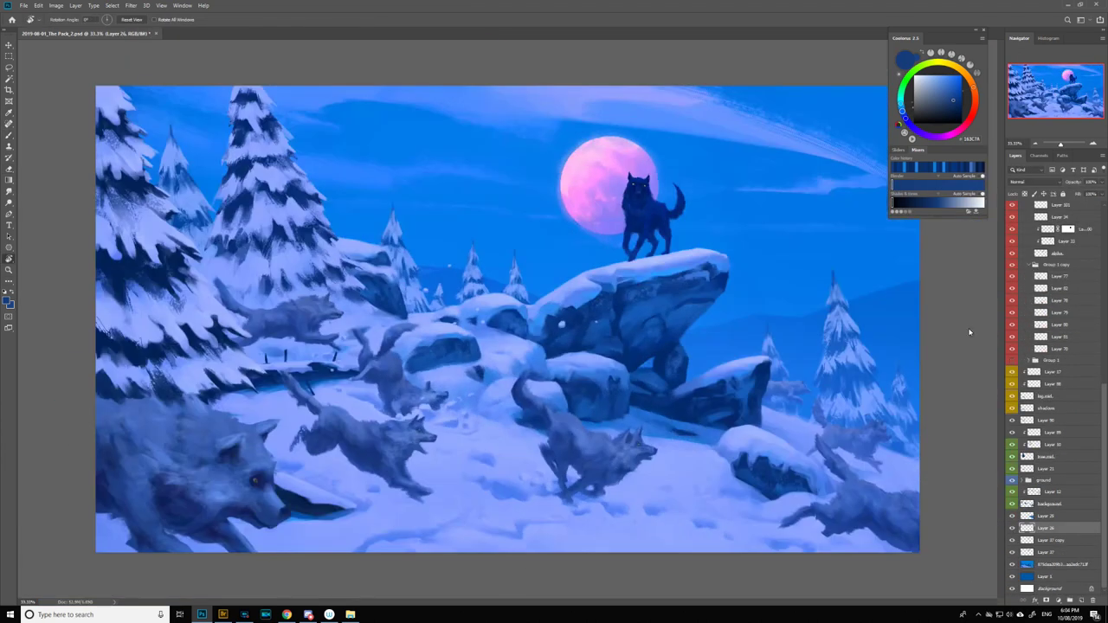
pyautogui.keyDown('ctrl'); pyautogui.click(660, 304); pyautogui.keyUp('ctrl')
pyautogui.press('r')
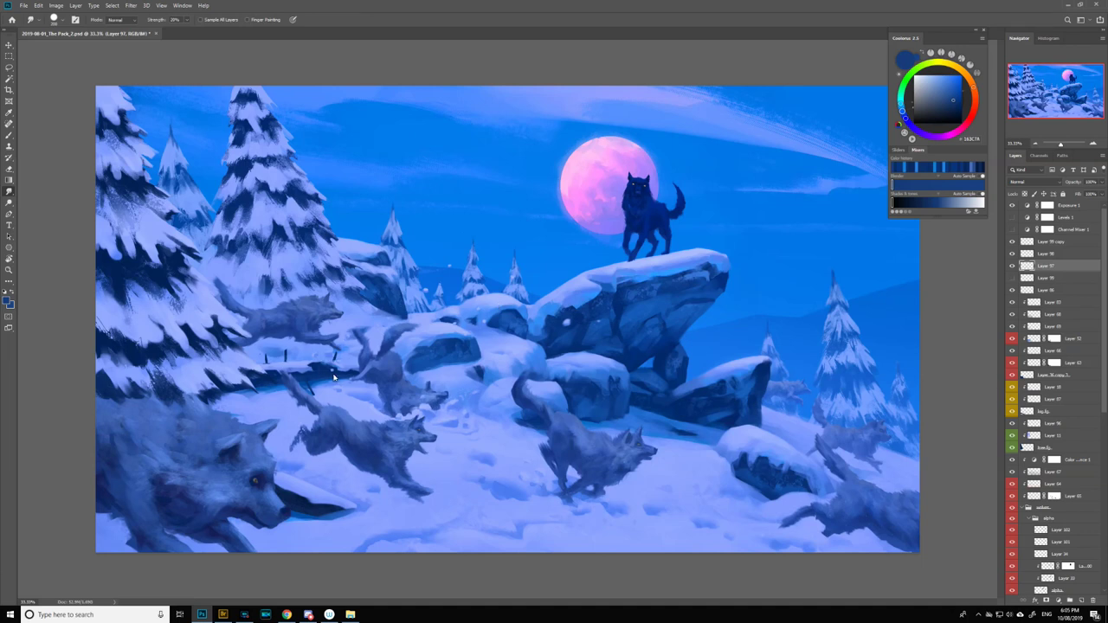
pyautogui.press('h')
pyautogui.click(1013, 312)
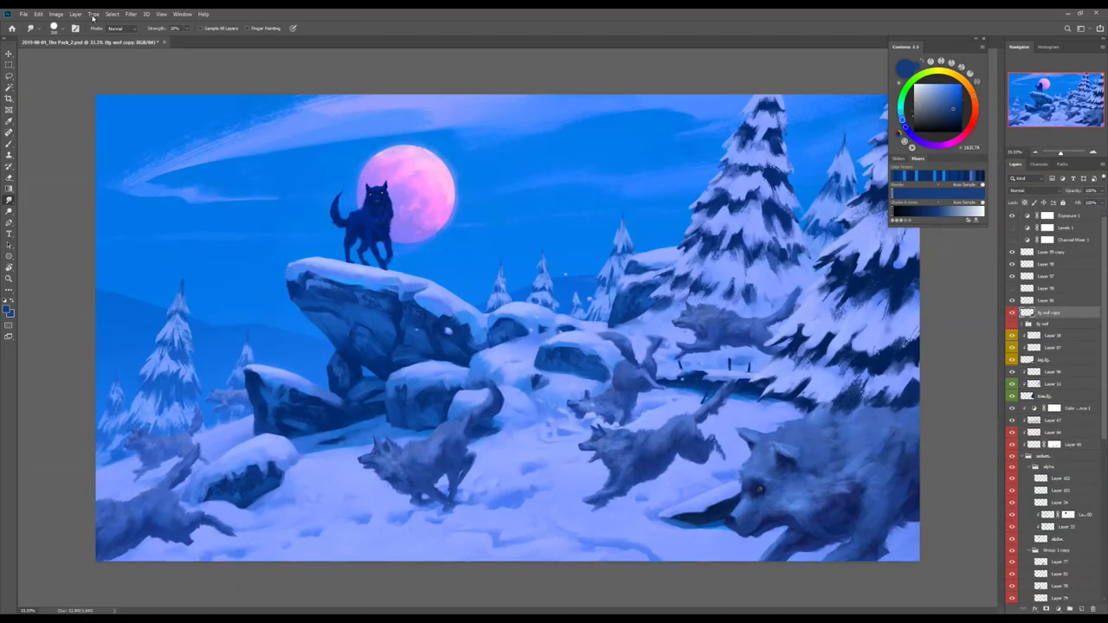
# Step: Reapply the last blur filter as a Motion Blur to 'fg wolf copy', streaking the foreground wolf
pyautogui.hotkey('ctrl', 'alt', 'f')
pyautogui.press('Return')
pyautogui.press('l')
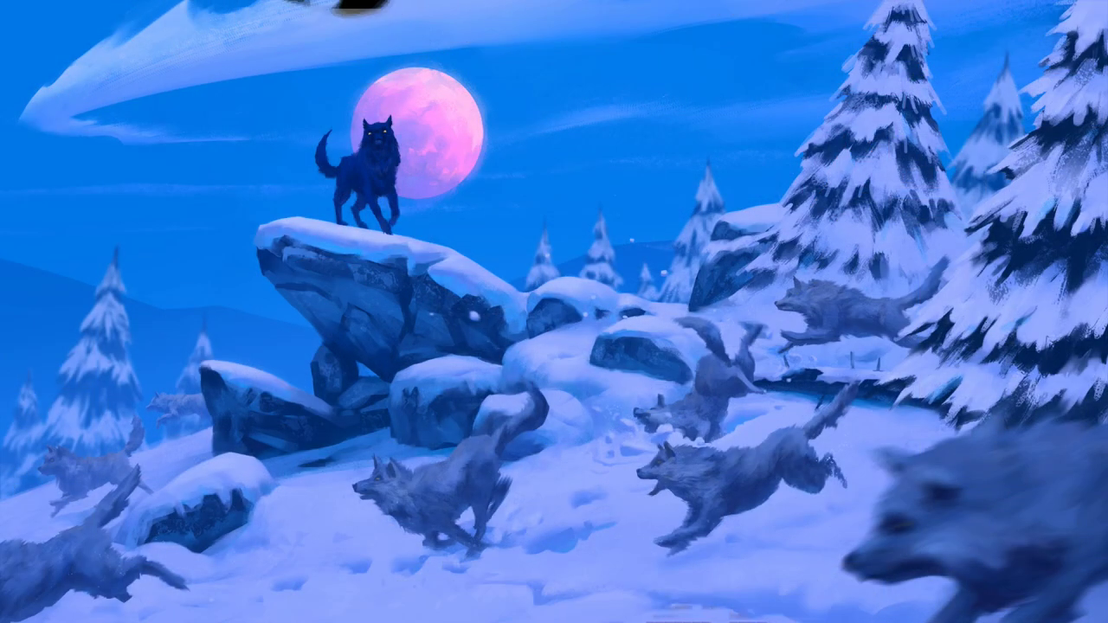